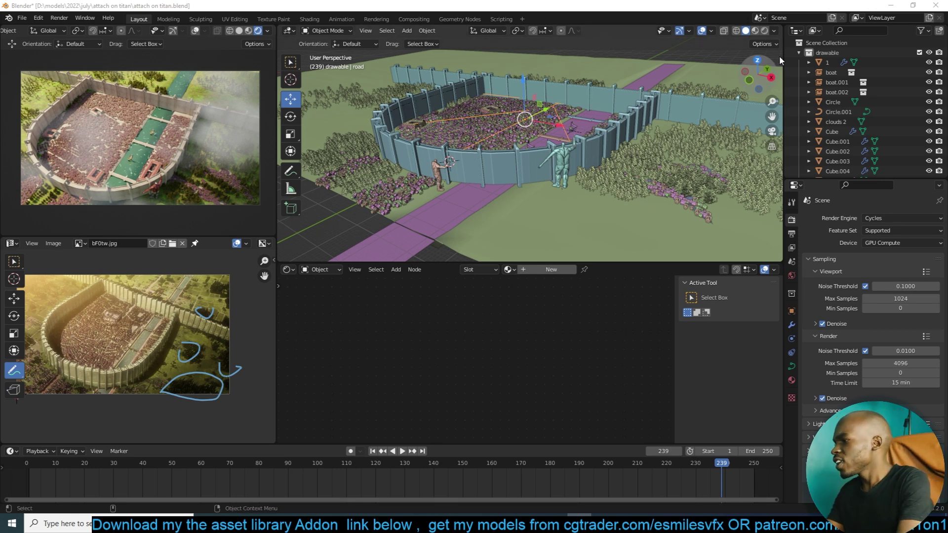
- Switch viewport object colour to a single uniform colour, then back to random
{"action": "left_click", "coordinate": [774, 31]}
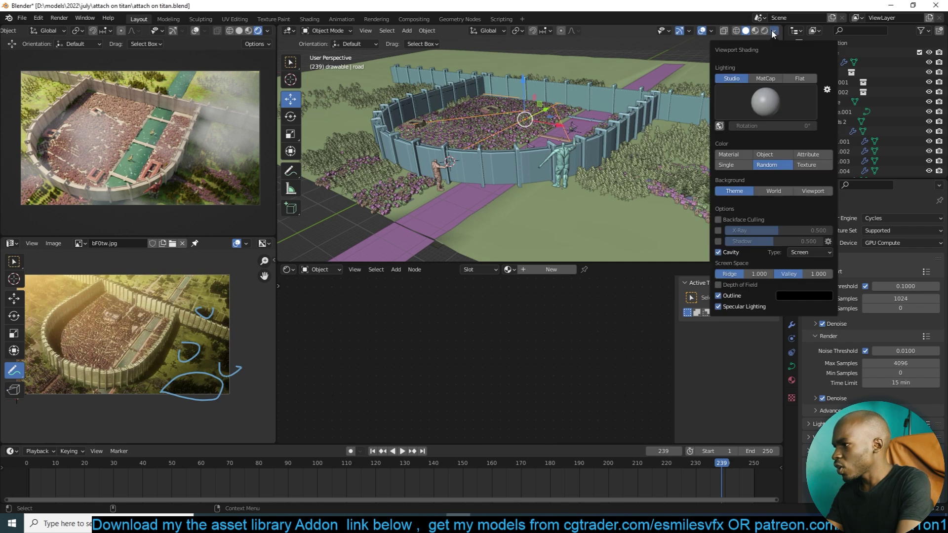
{"action": "left_click", "coordinate": [736, 167]}
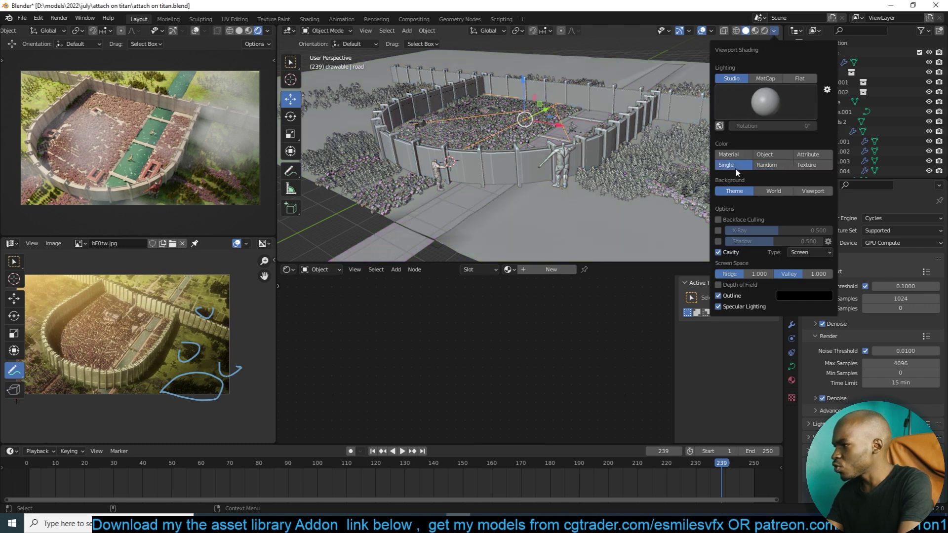
{"action": "left_click", "coordinate": [774, 30]}
{"action": "left_click", "coordinate": [772, 168]}
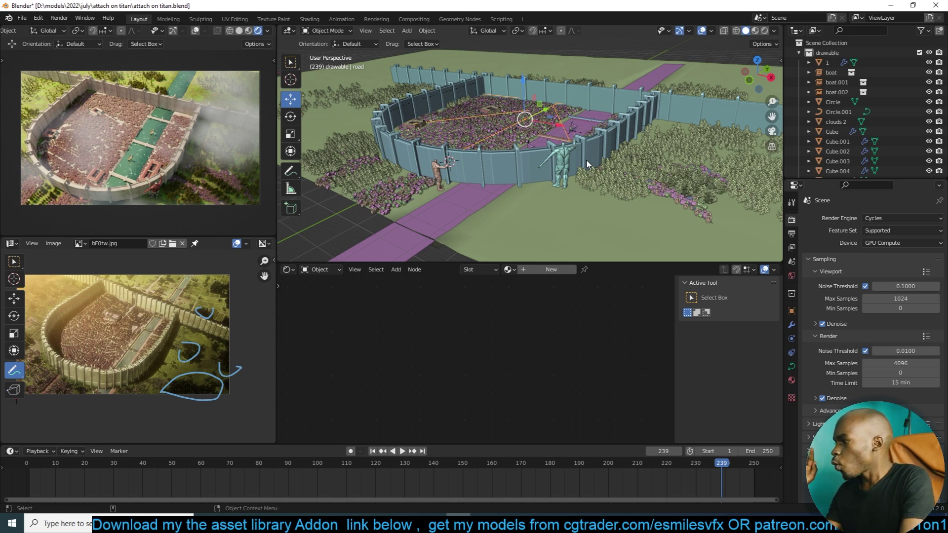
- Turn viewport shadows on and off again, then orbit around the walled arena
{"action": "scroll", "coordinate": [256, 31], "scroll_direction": "down", "scroll_amount": 1}
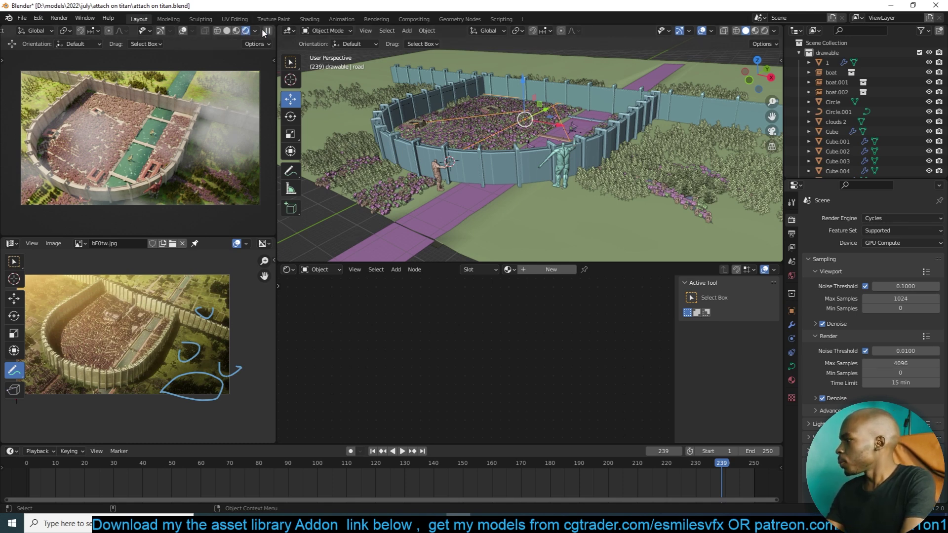
{"action": "left_click", "coordinate": [774, 31]}
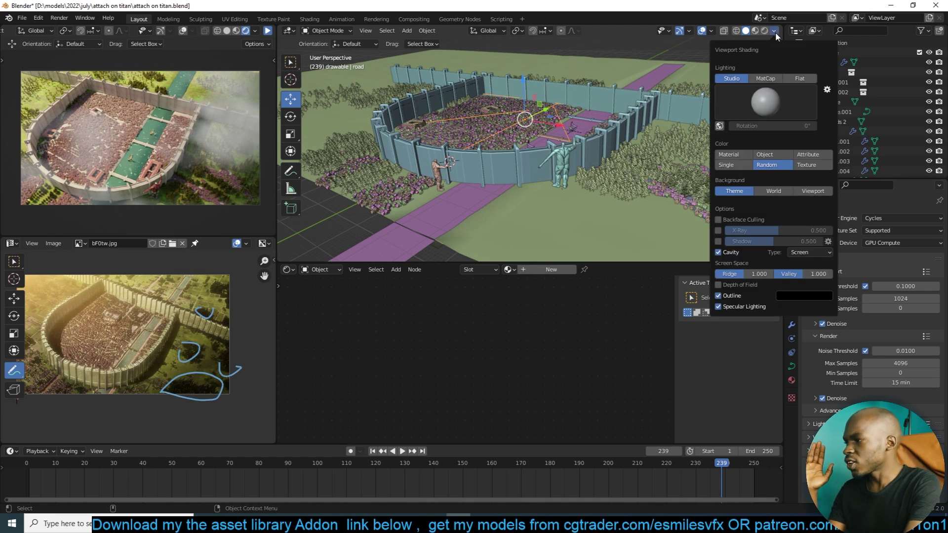
{"action": "left_click", "coordinate": [718, 242]}
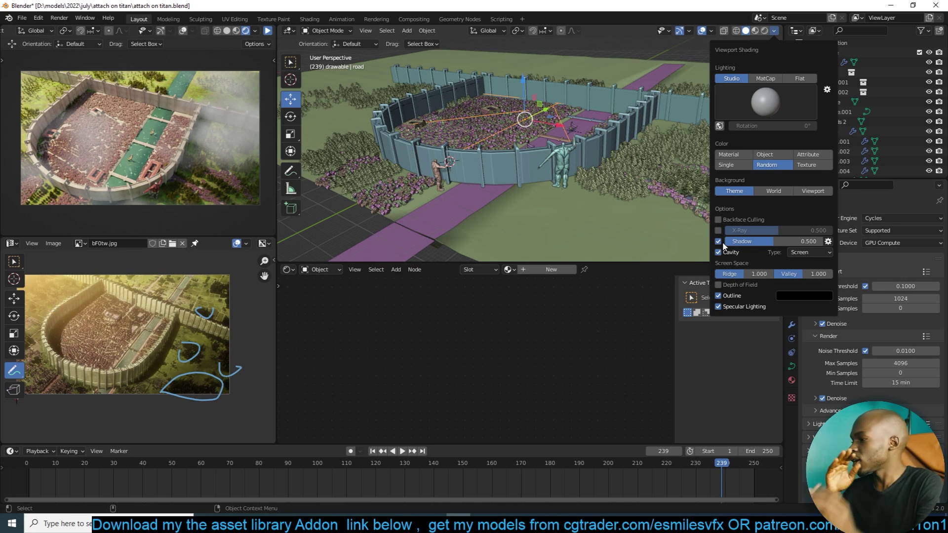
{"action": "left_click", "coordinate": [719, 243]}
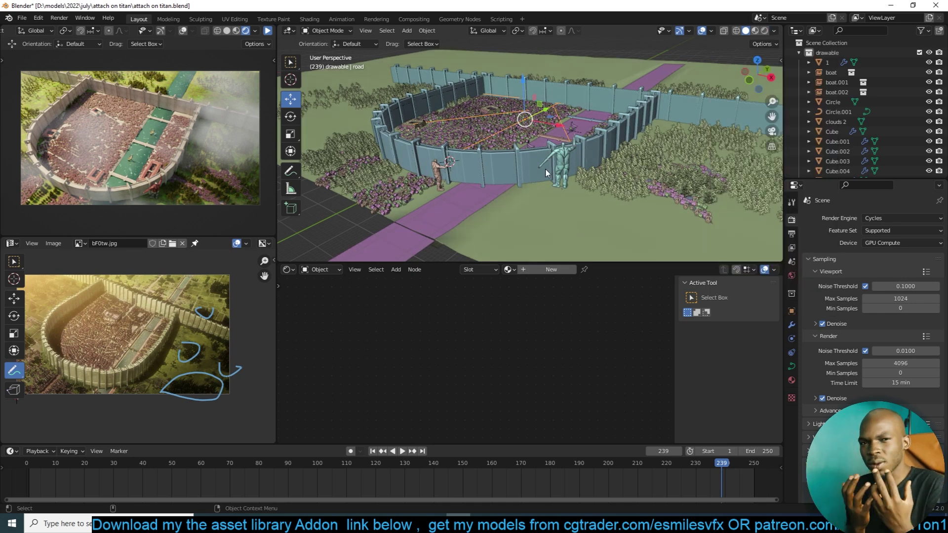
{"action": "middle_click_drag", "start_coordinate": [606, 141], "coordinate": [721, 74]}
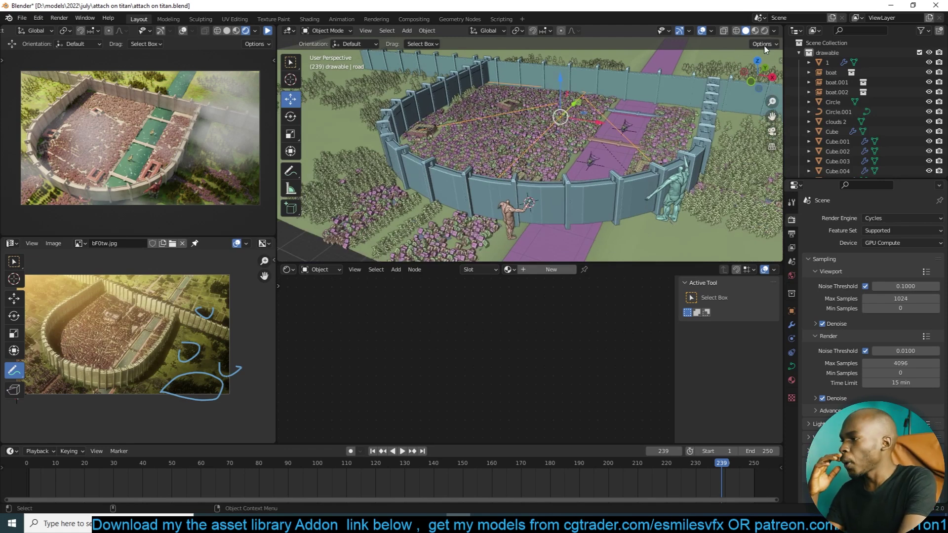
- Launch a new Blender instance from the taskbar
{"action": "left_click", "coordinate": [774, 31]}
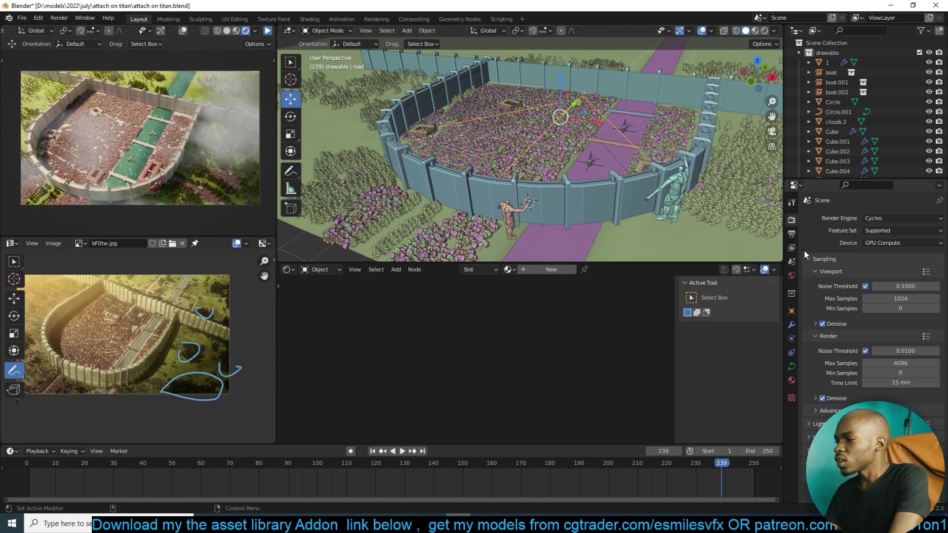
{"action": "scroll", "coordinate": [830, 380], "scroll_direction": "down", "scroll_amount": 5}
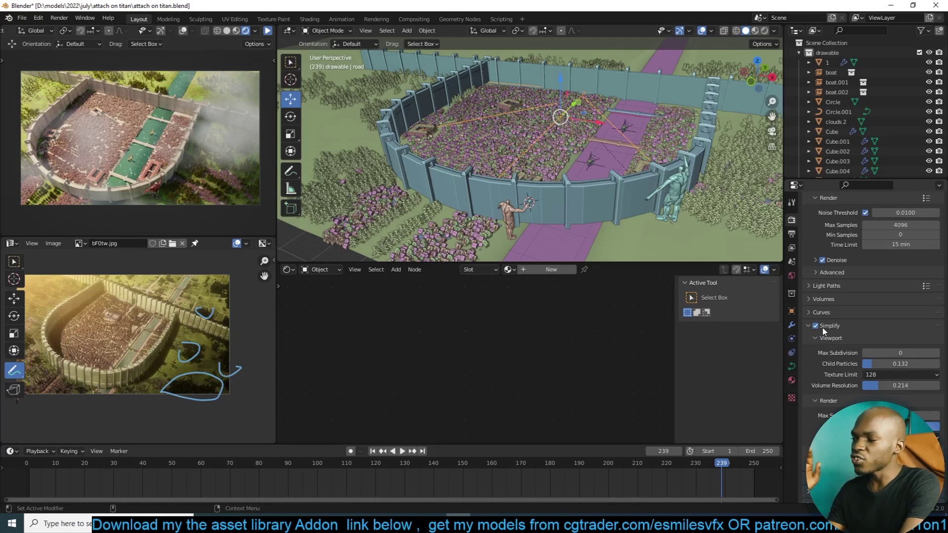
{"action": "left_click", "coordinate": [511, 520]}
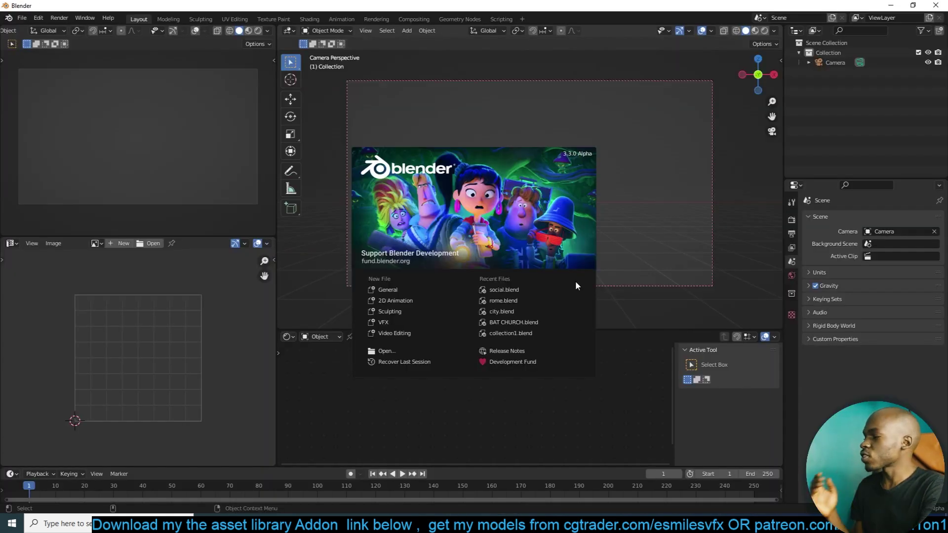
- Add a Suzanne monkey head mesh and frame it in the view
{"action": "key", "text": "shift+a"}
{"action": "mouse_move", "coordinate": [572, 181]}
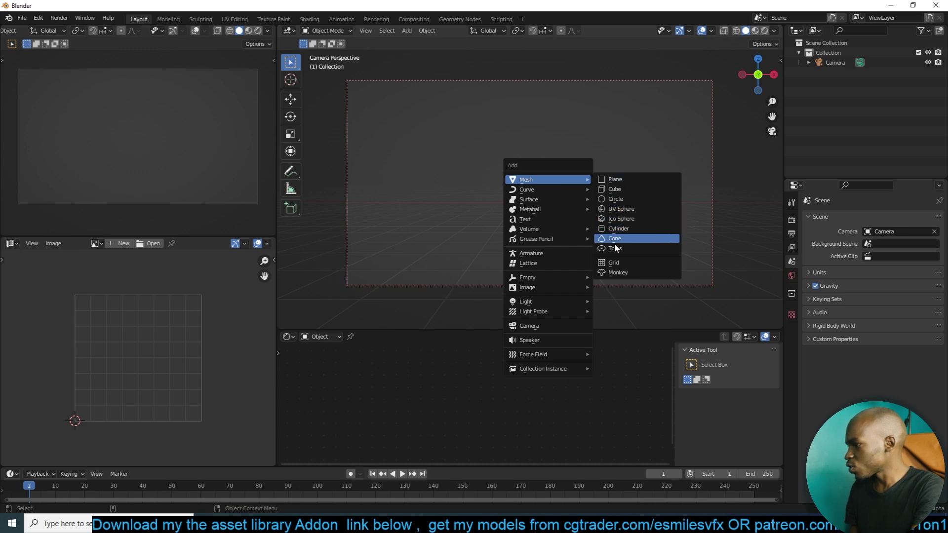
{"action": "left_click", "coordinate": [617, 270]}
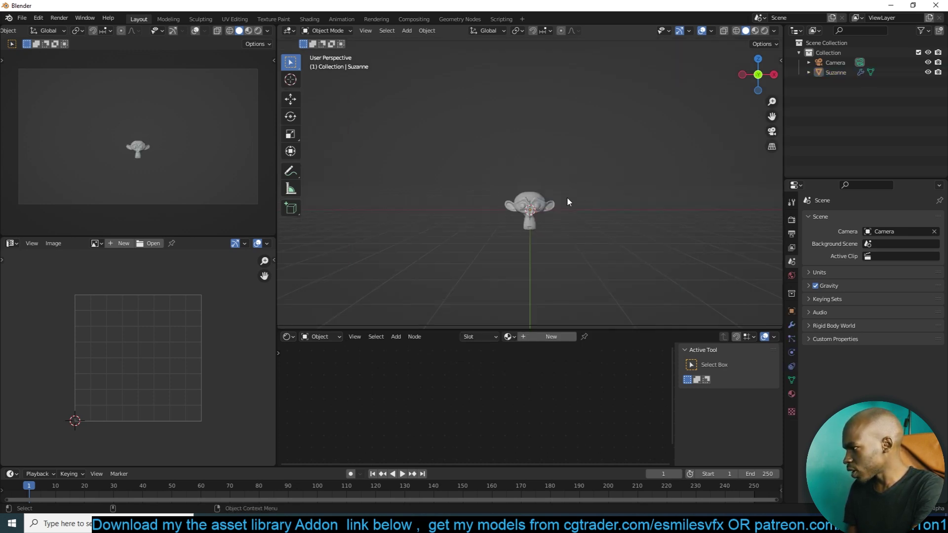
{"action": "left_click", "coordinate": [538, 203]}
{"action": "key", "text": "KP_Decimal"}
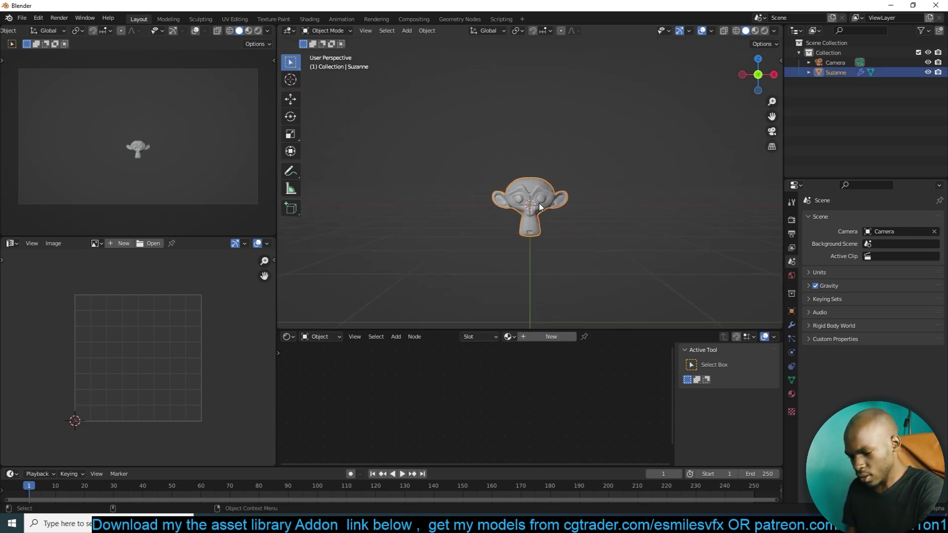
- Give Suzanne a level 2 subdivision and show its full wireframe with Optimal Display off
{"action": "key", "text": "q"}
{"action": "left_click", "coordinate": [538, 203]}
{"action": "middle_click_drag", "start_coordinate": [636, 176], "coordinate": [632, 203]}
{"action": "key", "text": "alt+a"}
{"action": "scroll", "coordinate": [564, 196], "scroll_direction": "up", "scroll_amount": 2}
{"action": "left_click", "coordinate": [565, 196]}
{"action": "left_click", "coordinate": [793, 322]}
{"action": "left_click", "coordinate": [868, 283]}
{"action": "key", "text": "alt+a"}
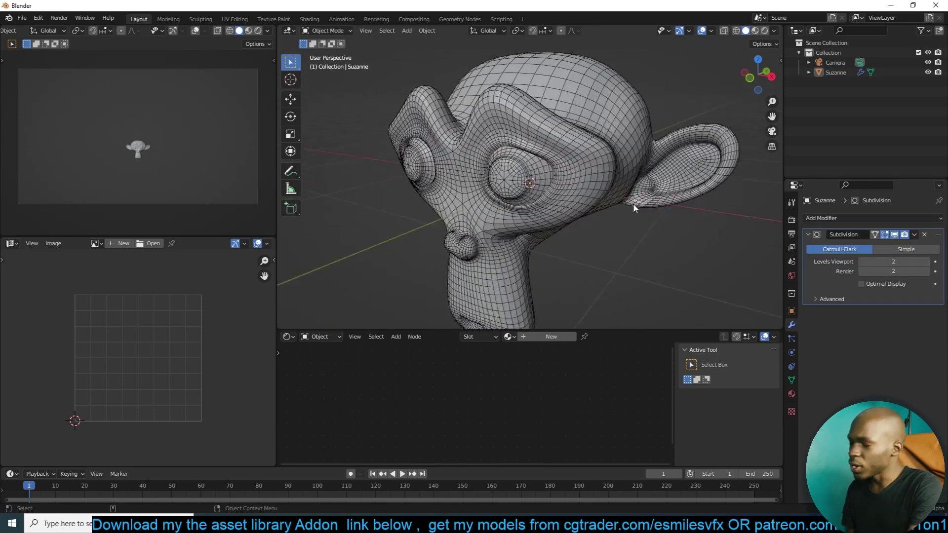
- Set Simplify's viewport Max Subdivision to 0 so Suzanne shows its faceted base mesh
{"action": "left_click", "coordinate": [792, 219]}
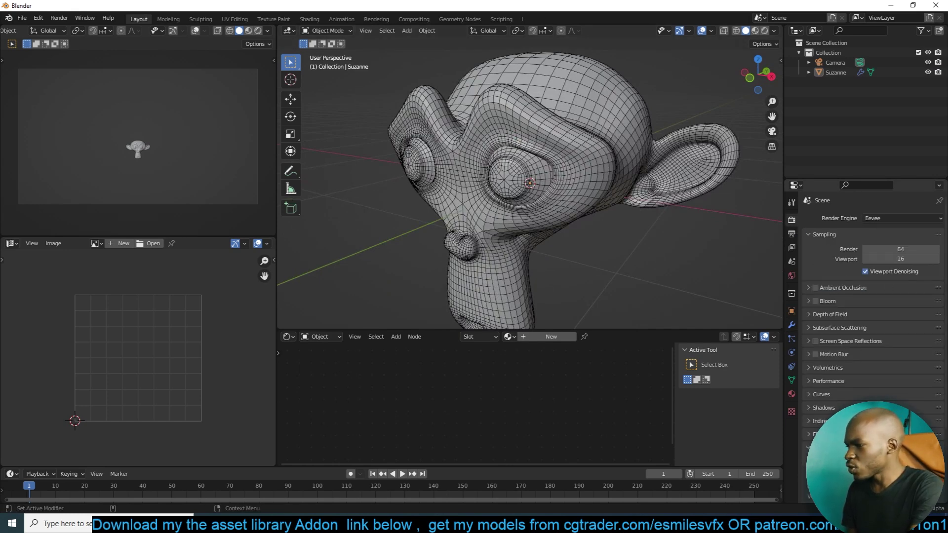
{"action": "scroll", "coordinate": [871, 320], "scroll_direction": "down", "scroll_amount": 3}
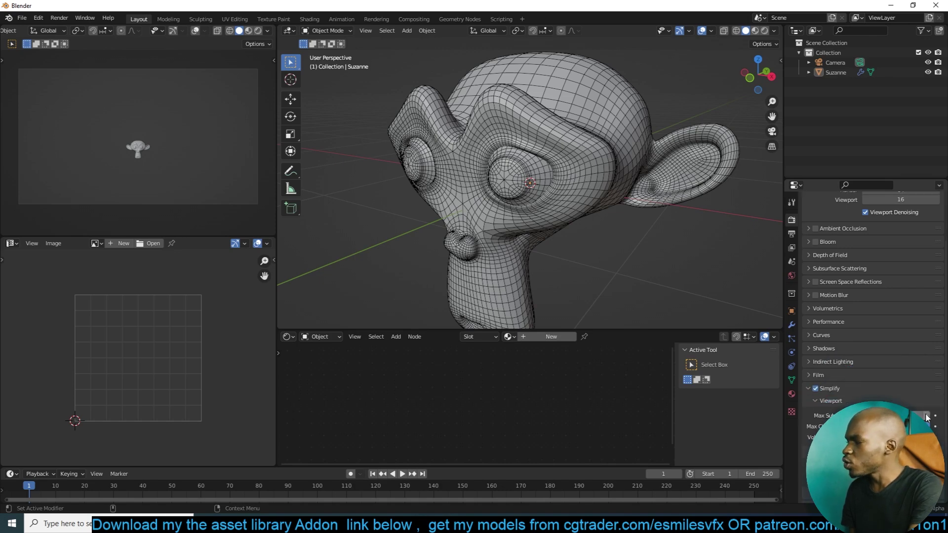
{"action": "left_click_drag", "start_coordinate": [900, 415], "coordinate": [868, 416]}
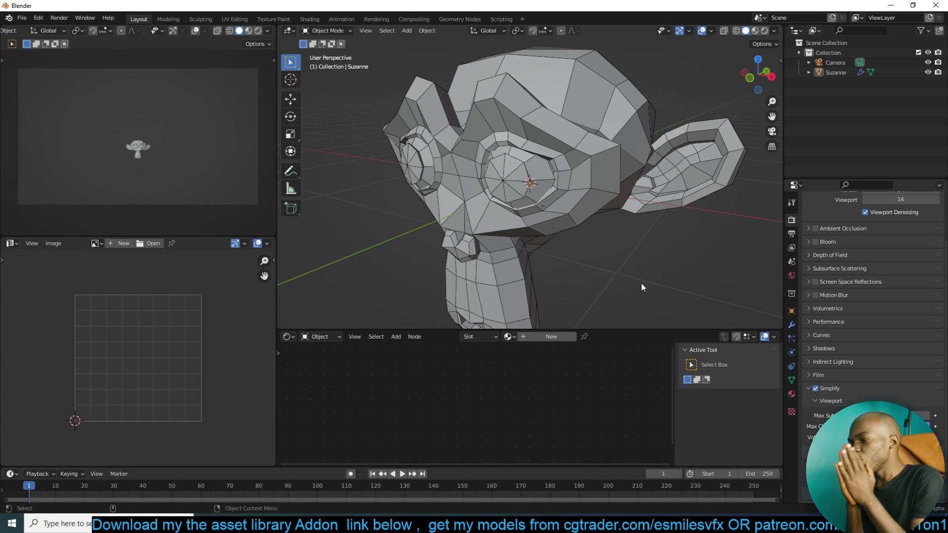
{"action": "scroll", "coordinate": [849, 424], "scroll_direction": "down", "scroll_amount": 2}
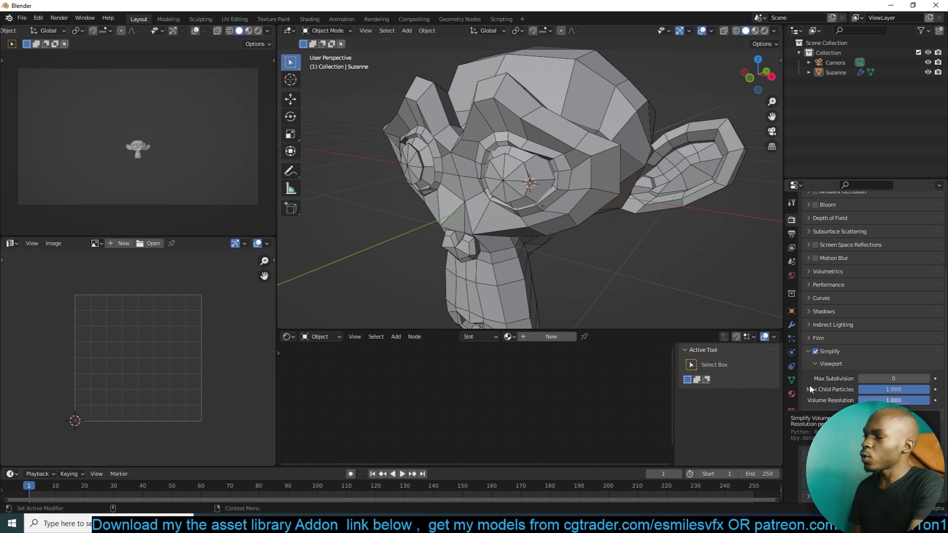
{"action": "middle_click_drag", "start_coordinate": [662, 201], "coordinate": [635, 188]}
{"action": "scroll", "coordinate": [687, 220], "scroll_direction": "down", "scroll_amount": 3}
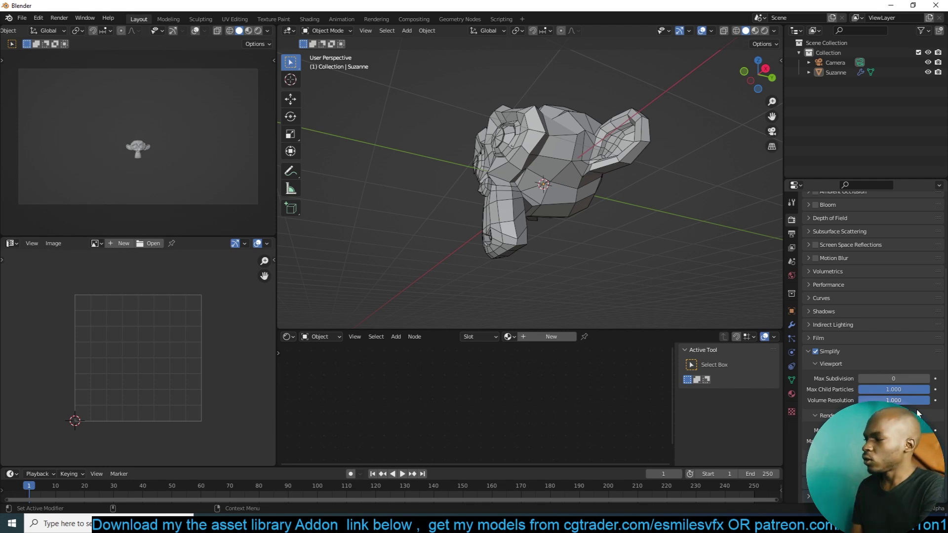
- Delete the Suzanne monkey head from the scene
{"action": "left_click", "coordinate": [555, 170]}
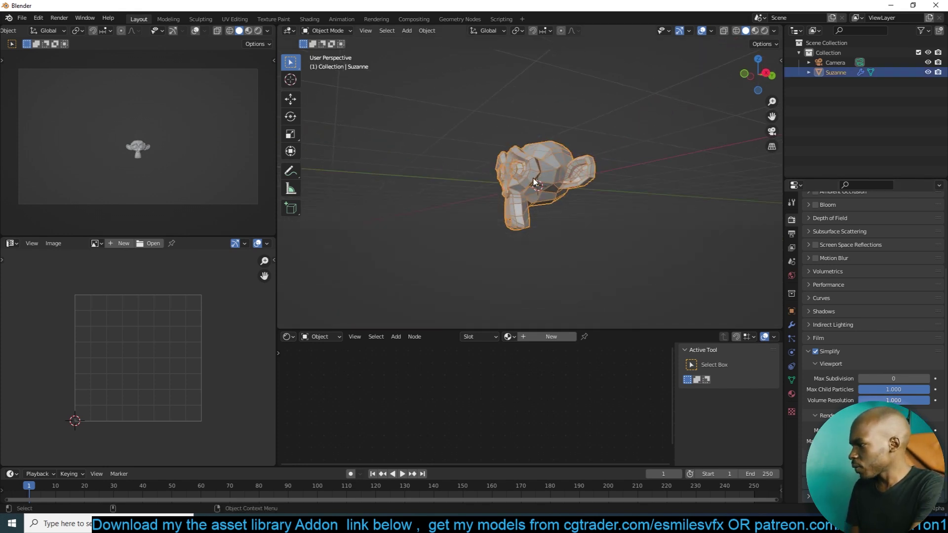
{"action": "key", "text": "Delete"}
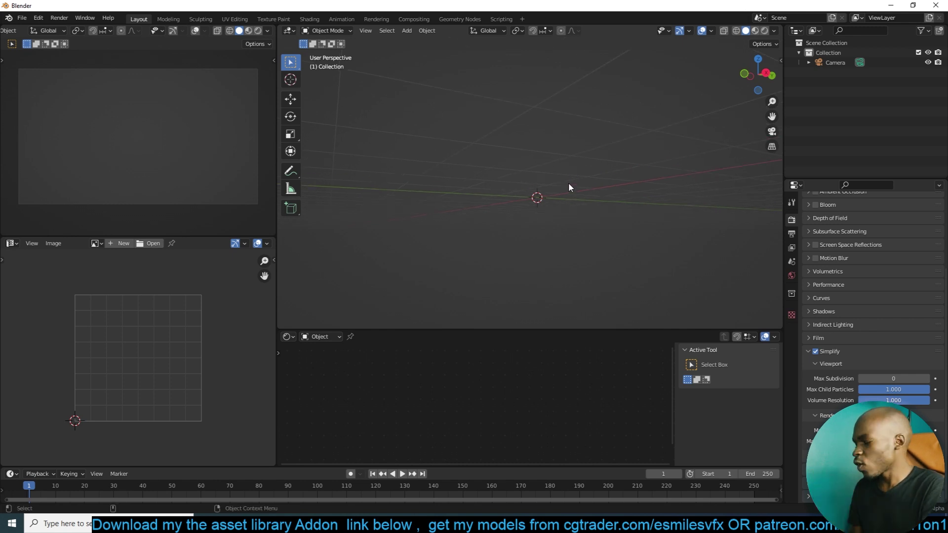
{"action": "middle_click_drag", "start_coordinate": [568, 182], "coordinate": [611, 152], "text": "alt"}
- Add an enlarged plane and a scaled-down cube
{"action": "key", "text": "shift+a"}
{"action": "left_click", "coordinate": [647, 153]}
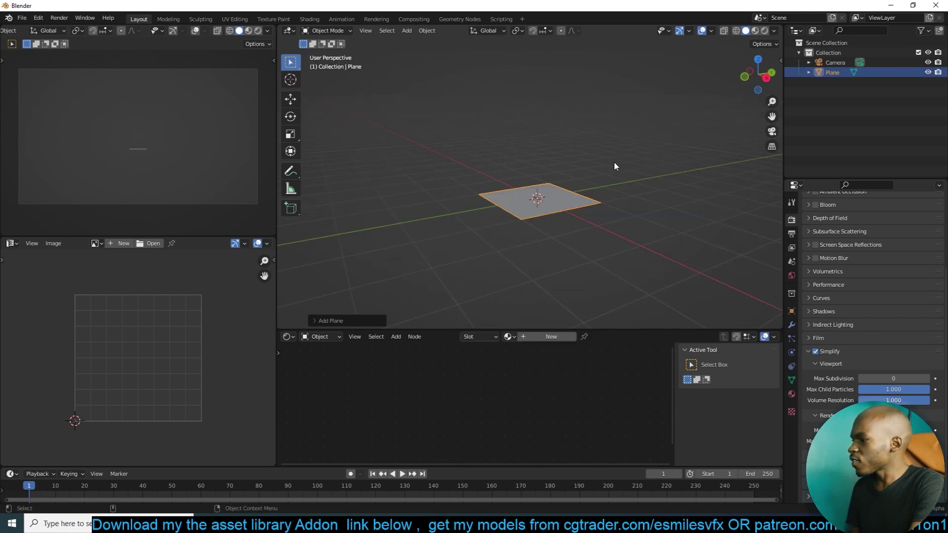
{"action": "key", "text": "s"}
{"action": "left_click", "coordinate": [739, 136]}
{"action": "key", "text": "shift+a"}
{"action": "left_click", "coordinate": [707, 174]}
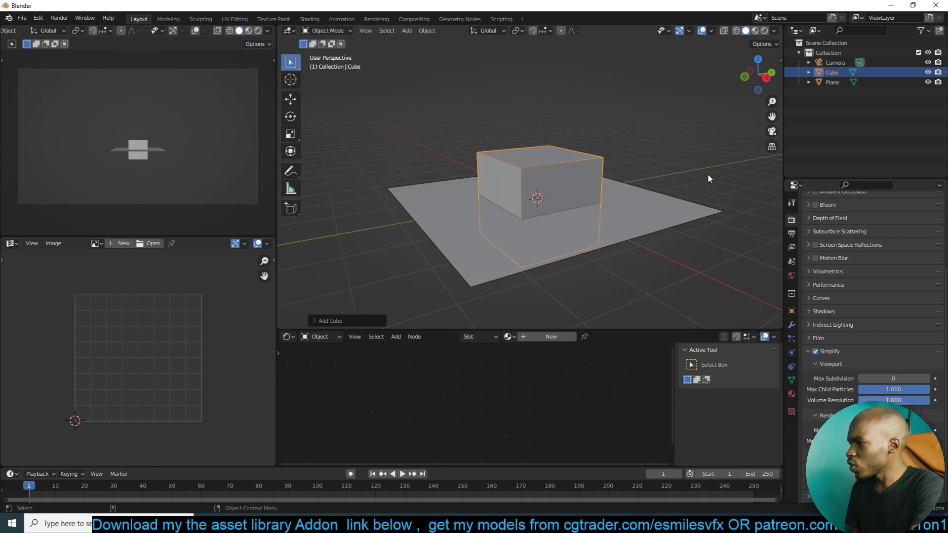
{"action": "key", "text": "s"}
{"action": "left_click", "coordinate": [610, 173]}
- Switch viewport shading to random colours and turn off the wireframe overlay
{"action": "key", "text": "z"}
{"action": "left_click", "coordinate": [550, 123]}
{"action": "key", "text": "q"}
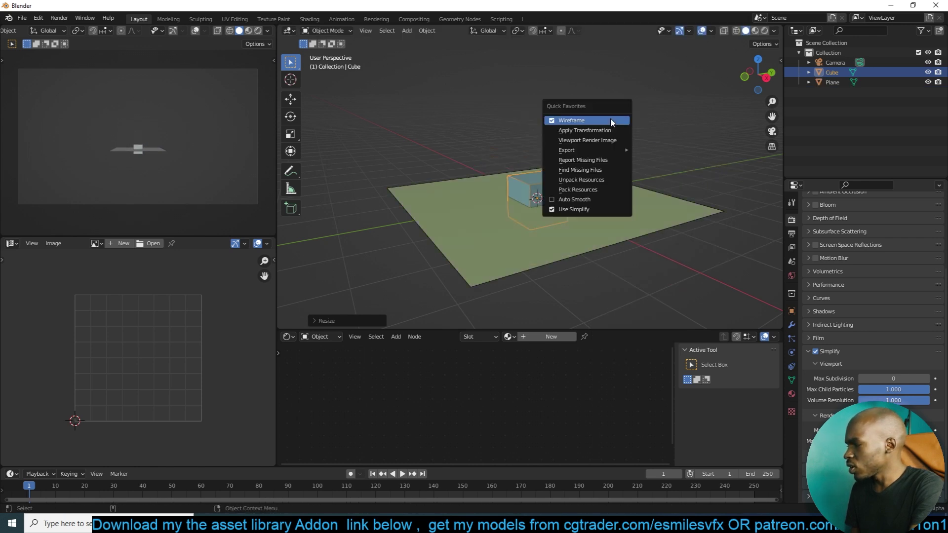
{"action": "left_click", "coordinate": [612, 121]}
{"action": "left_click", "coordinate": [615, 134]}
- Move the cube off the plane to the right and give the plane a Hair particle system
{"action": "left_click", "coordinate": [521, 192]}
{"action": "key", "text": "g"}
{"action": "left_click", "coordinate": [706, 150]}
{"action": "left_click", "coordinate": [628, 208]}
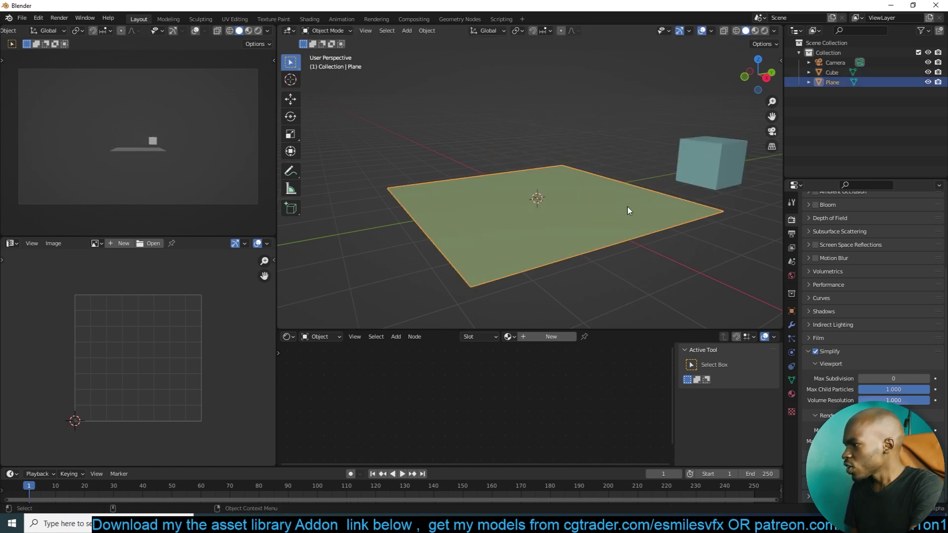
{"action": "left_click", "coordinate": [791, 338]}
{"action": "left_click", "coordinate": [939, 218]}
{"action": "left_click", "coordinate": [908, 273]}
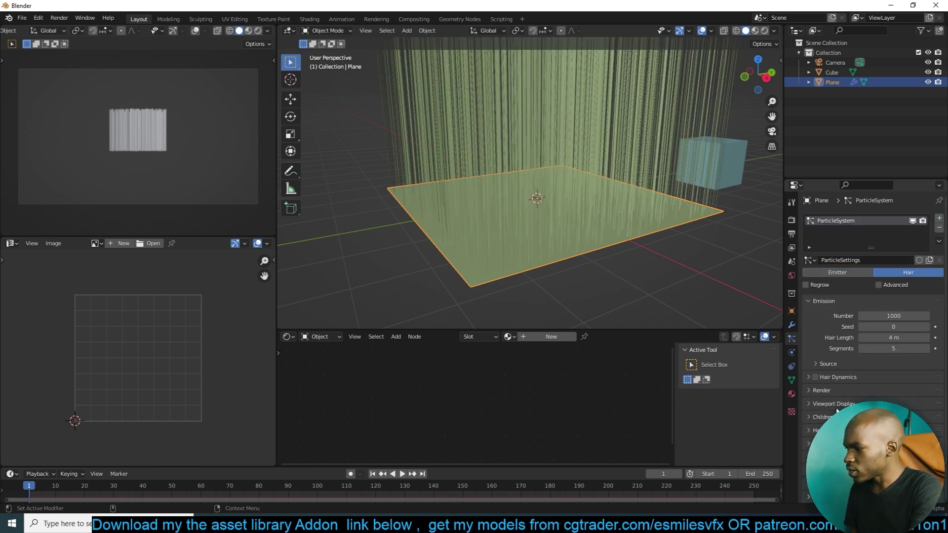
- Render the hair particles as Object, using the Cube as the instance object
{"action": "left_click", "coordinate": [854, 391]}
{"action": "left_click", "coordinate": [892, 406]}
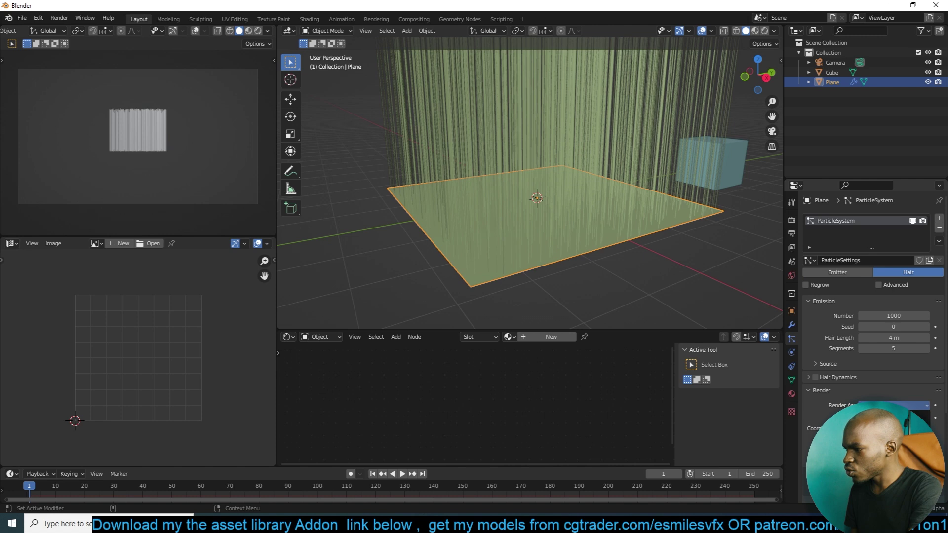
{"action": "left_click", "coordinate": [883, 447]}
{"action": "left_click", "coordinate": [924, 476]}
{"action": "left_click", "coordinate": [723, 156]}
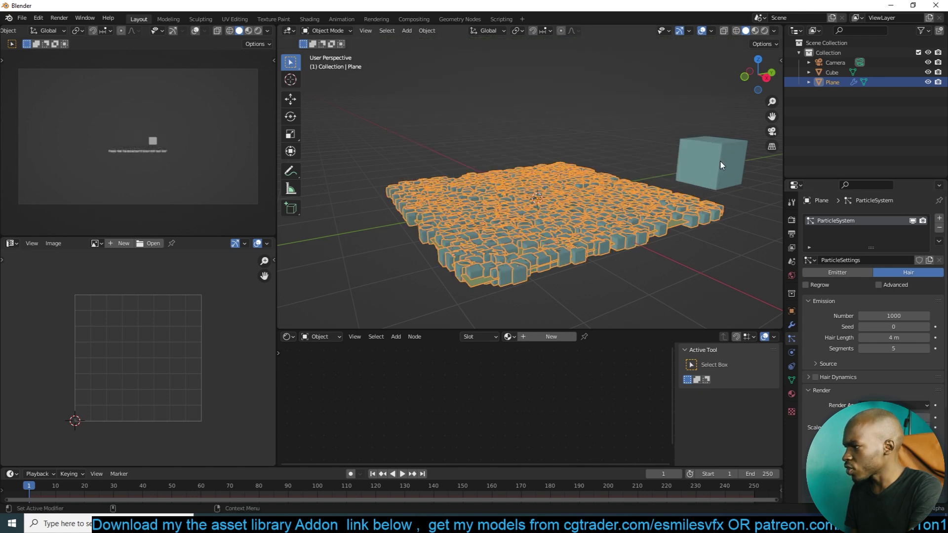
{"action": "left_click", "coordinate": [659, 173]}
{"action": "middle_click_drag", "start_coordinate": [650, 191], "coordinate": [689, 195]}
{"action": "scroll", "coordinate": [679, 228], "scroll_direction": "up", "scroll_amount": 2}
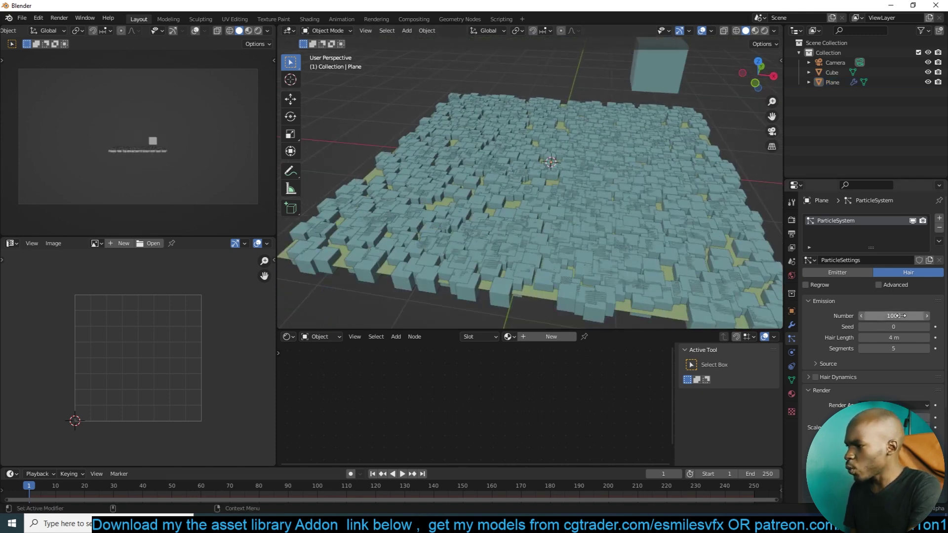
{"action": "scroll", "coordinate": [812, 410], "scroll_direction": "down", "scroll_amount": 3}
- Shrink the cube so its particle instances become smaller boxes
{"action": "left_click", "coordinate": [672, 87]}
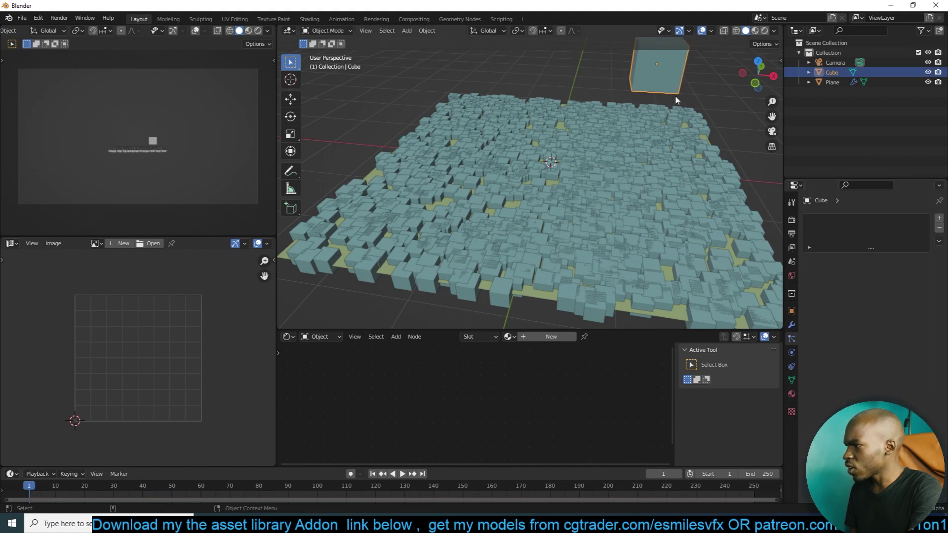
{"action": "key", "text": "s"}
{"action": "left_click", "coordinate": [672, 100]}
{"action": "left_click", "coordinate": [657, 259]}
- Set the plane's particle Children to Simple to fill it densely
{"action": "scroll", "coordinate": [869, 276], "scroll_direction": "down", "scroll_amount": 7}
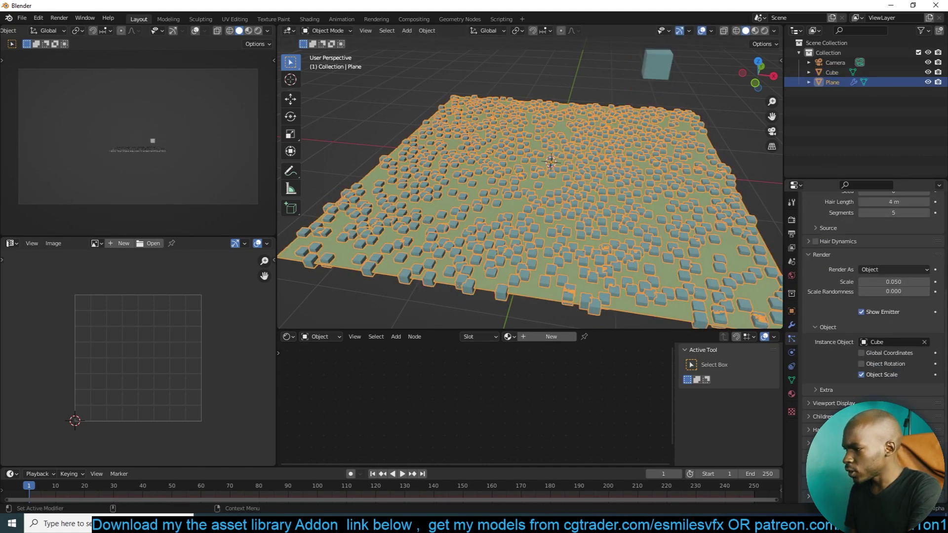
{"action": "left_click", "coordinate": [834, 417]}
{"action": "left_click", "coordinate": [873, 431]}
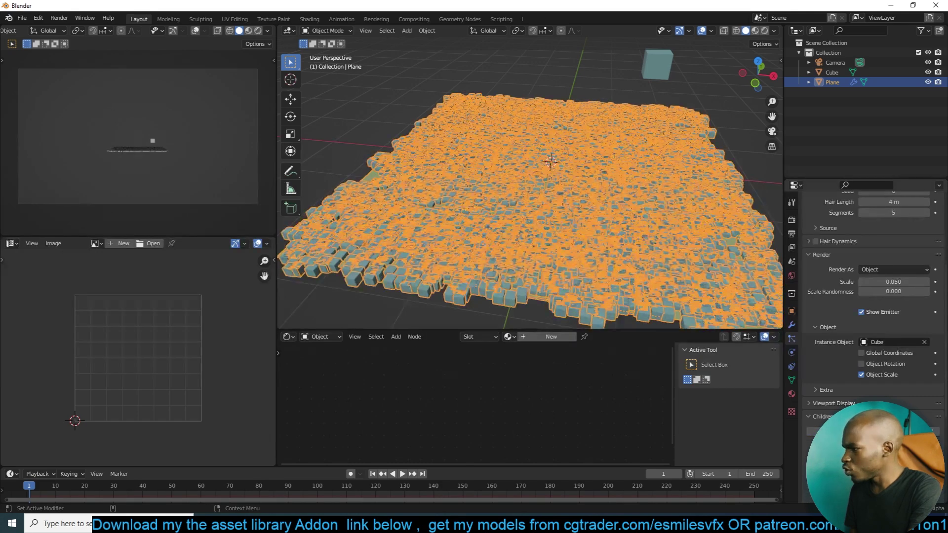
{"action": "key", "text": "alt+a"}
{"action": "middle_click_drag", "start_coordinate": [626, 232], "coordinate": [614, 212]}
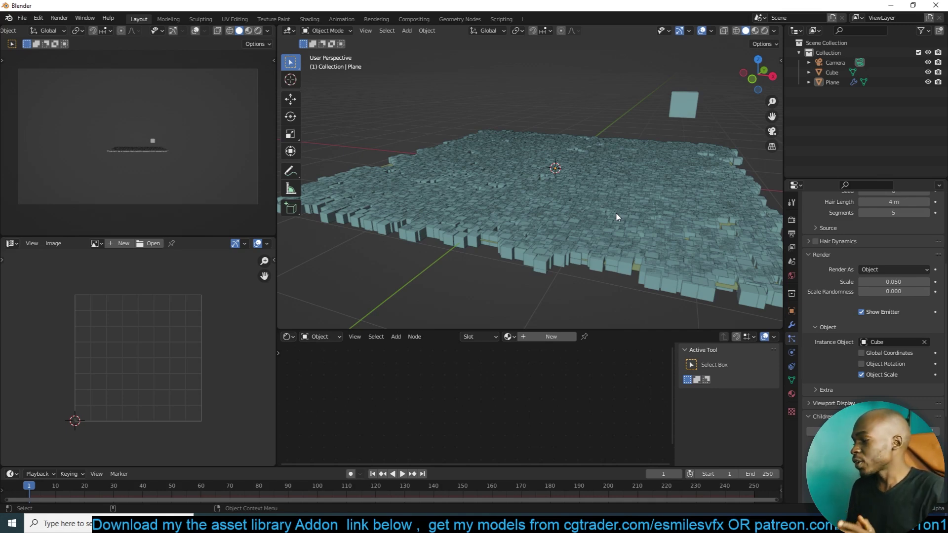
- Lower Simplify's Max Child Particles to 0.150
{"action": "left_click", "coordinate": [791, 220]}
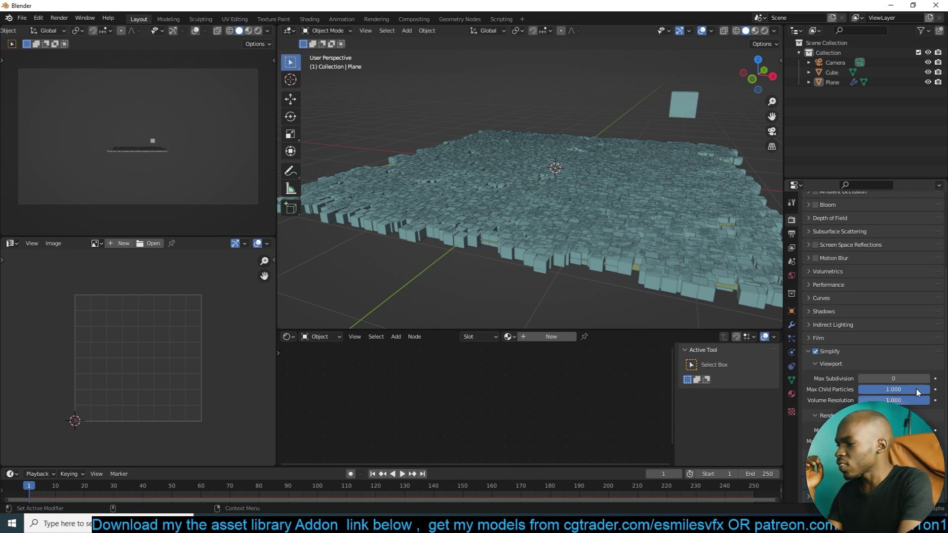
{"action": "left_click_drag", "start_coordinate": [916, 389], "coordinate": [854, 389]}
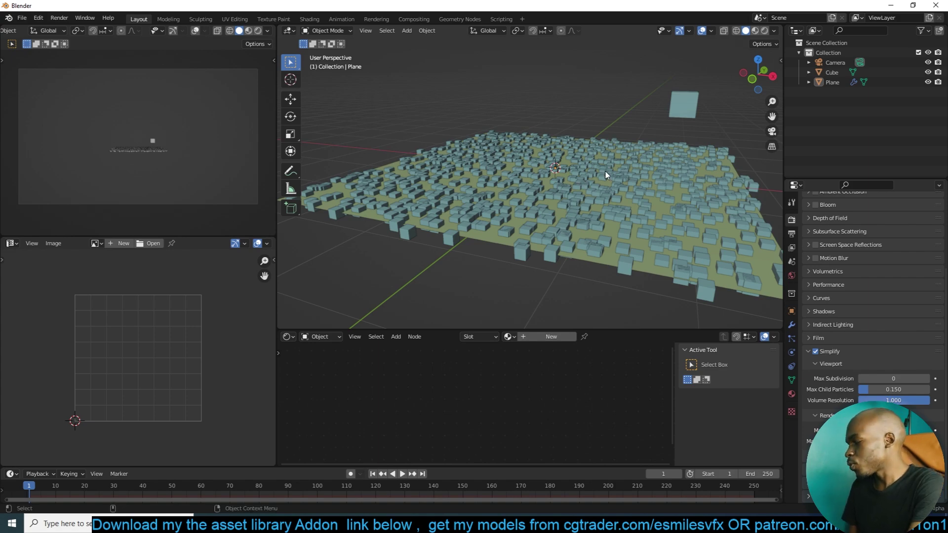
{"action": "middle_click_drag", "start_coordinate": [605, 173], "coordinate": [624, 214]}
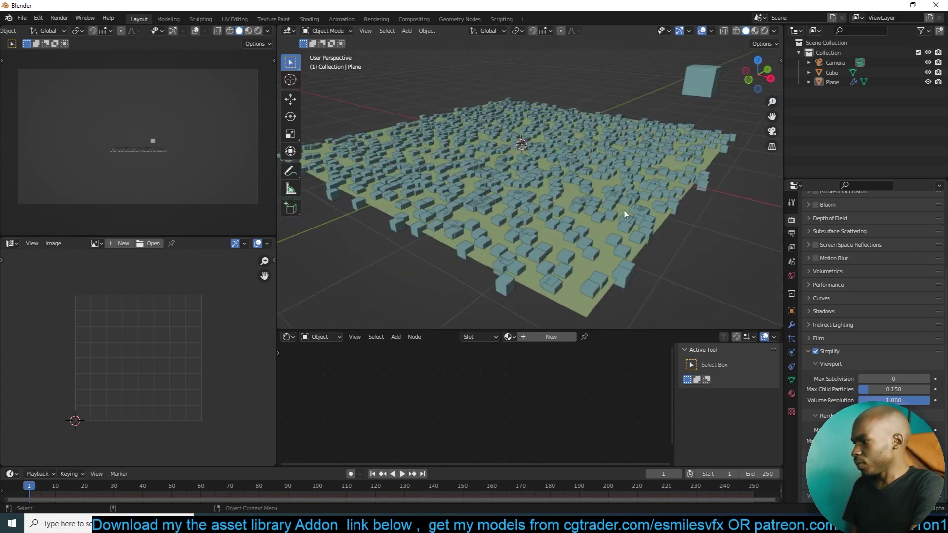
- Change the plane's particle emission number and raise children Display Amount to 217
{"action": "left_click", "coordinate": [666, 219]}
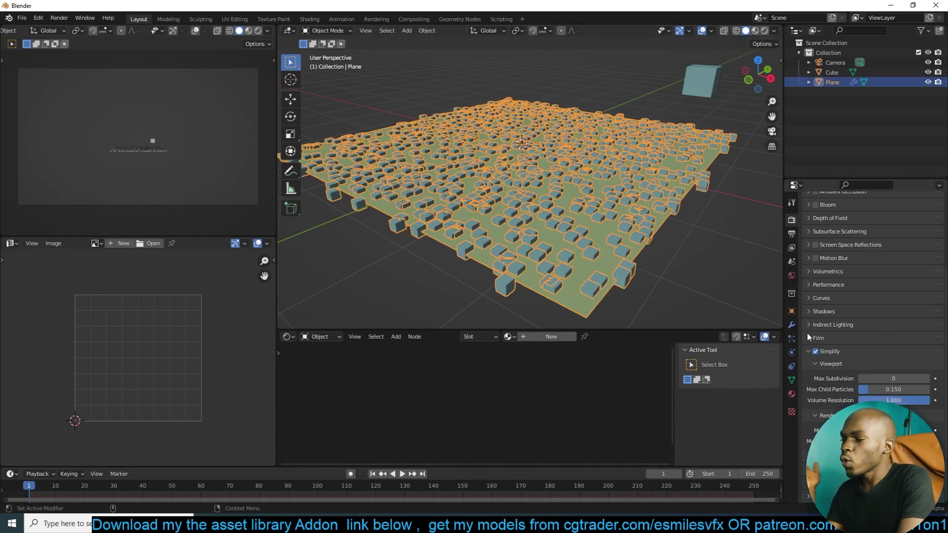
{"action": "left_click", "coordinate": [791, 325]}
{"action": "left_click", "coordinate": [924, 234]}
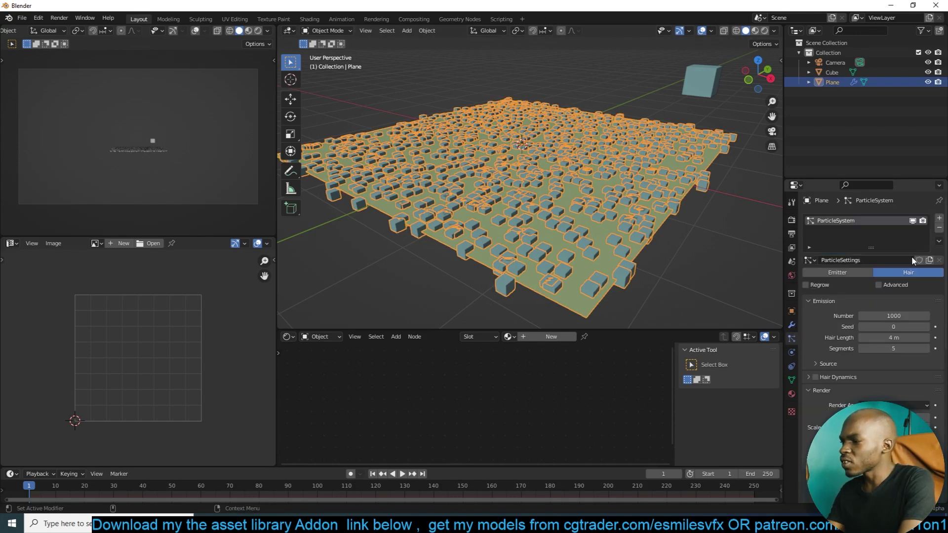
{"action": "left_click", "coordinate": [894, 316]}
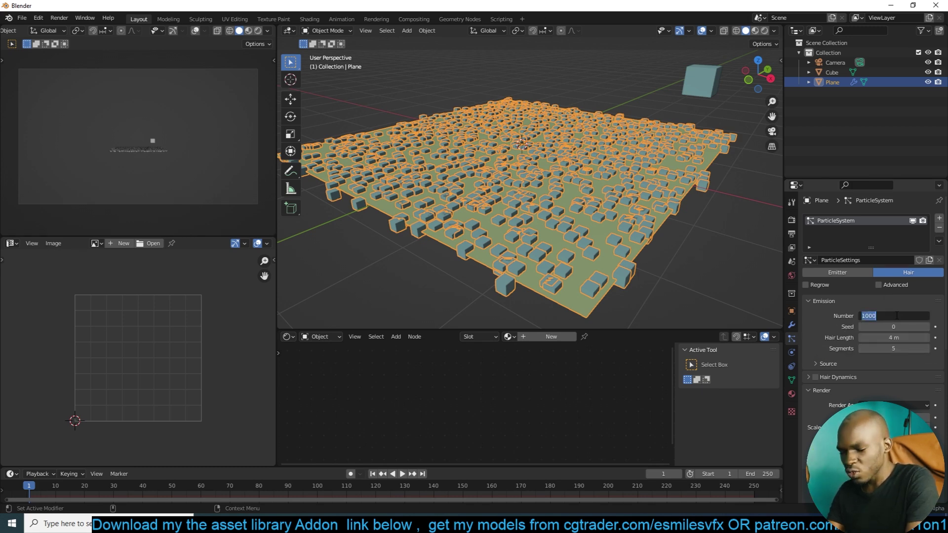
{"action": "type", "text": "100"}
{"action": "key", "text": "Return"}
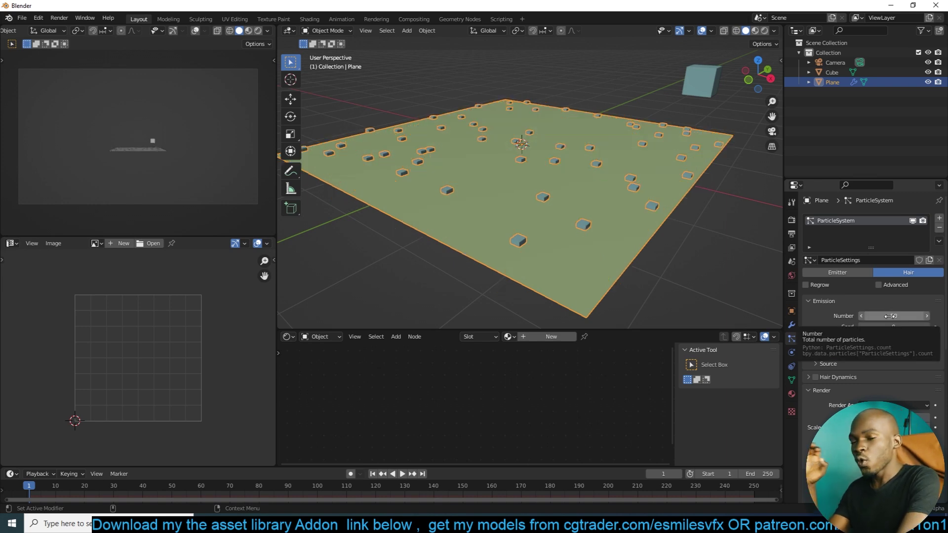
{"action": "scroll", "coordinate": [894, 324], "scroll_direction": "down", "scroll_amount": 10}
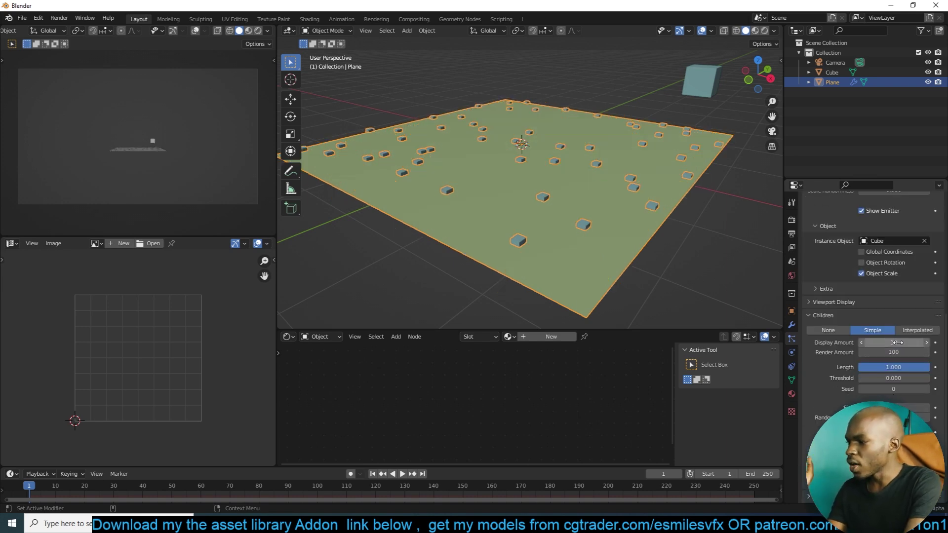
{"action": "left_click_drag", "start_coordinate": [894, 342], "coordinate": [930, 342]}
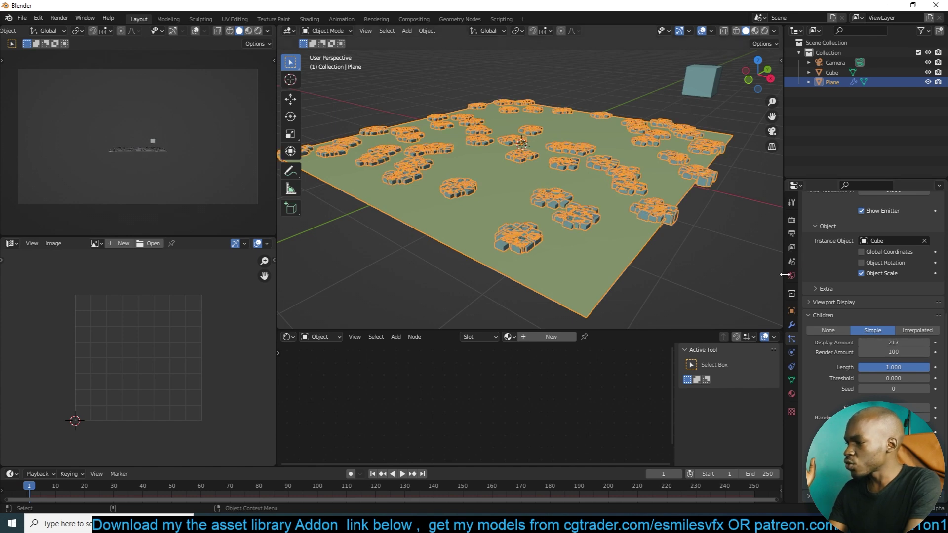
{"action": "scroll", "coordinate": [529, 205], "scroll_direction": "up", "scroll_amount": 4}
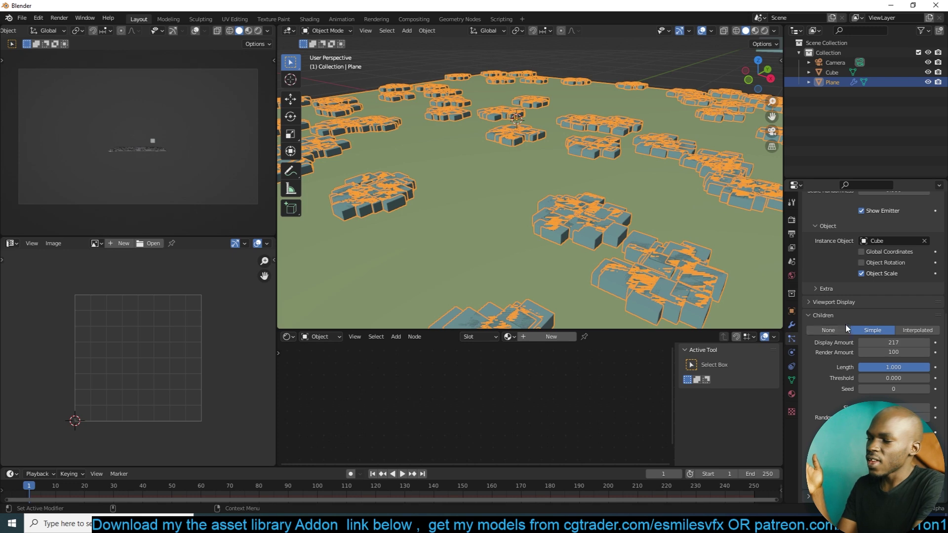
{"action": "scroll", "coordinate": [685, 226], "scroll_direction": "down", "scroll_amount": 6}
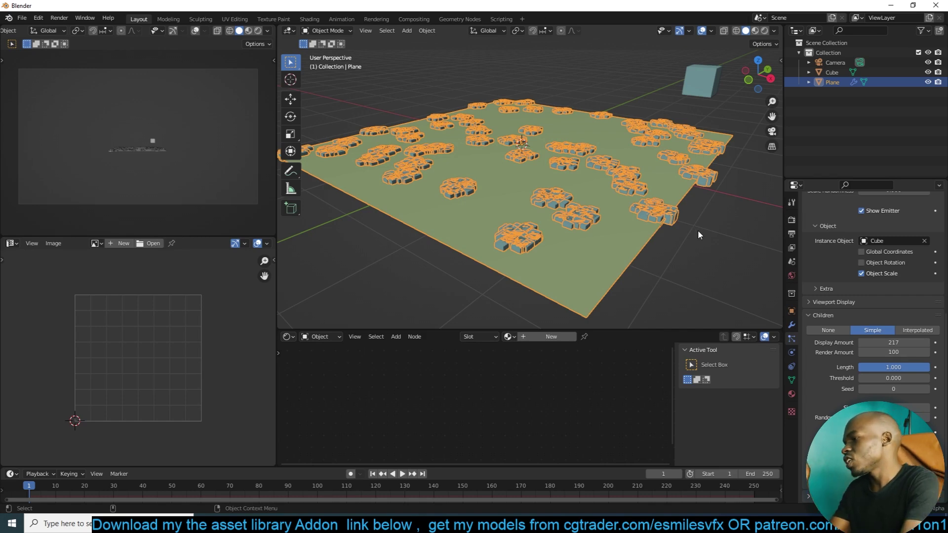
{"action": "scroll", "coordinate": [848, 260], "scroll_direction": "up", "scroll_amount": 5}
{"action": "scroll", "coordinate": [848, 260], "scroll_direction": "up", "scroll_amount": 5}
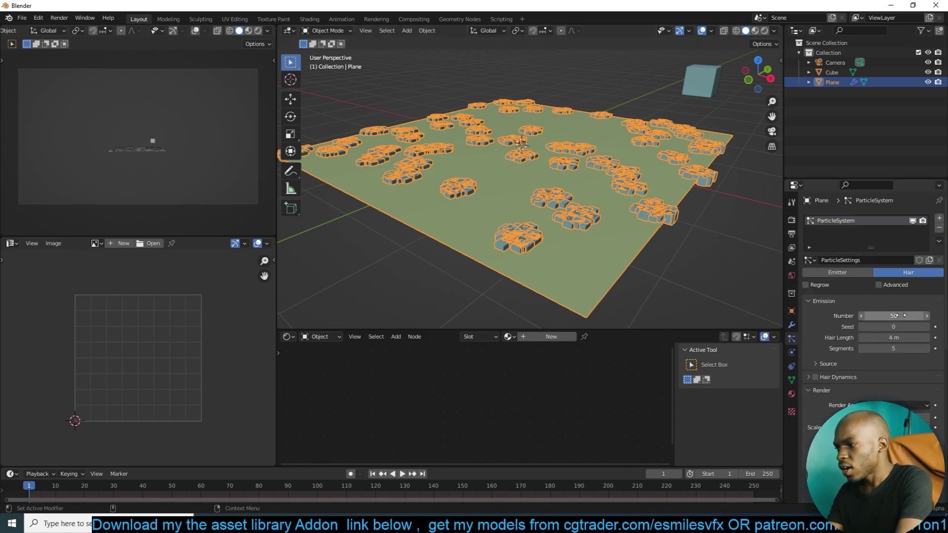
- Increase the children Radius and raise Display Amount to 382
{"action": "scroll", "coordinate": [905, 316], "scroll_direction": "down", "scroll_amount": 10}
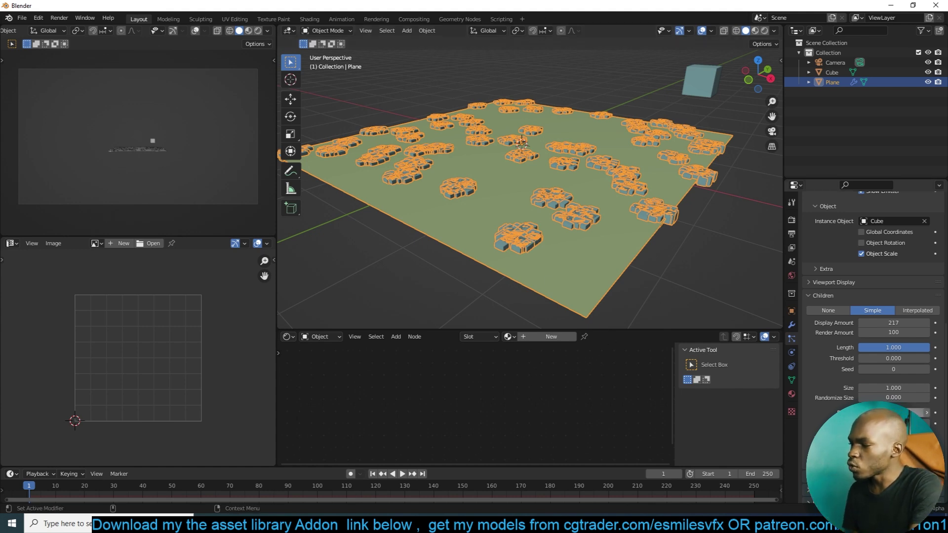
{"action": "left_click_drag", "start_coordinate": [893, 413], "coordinate": [928, 413]}
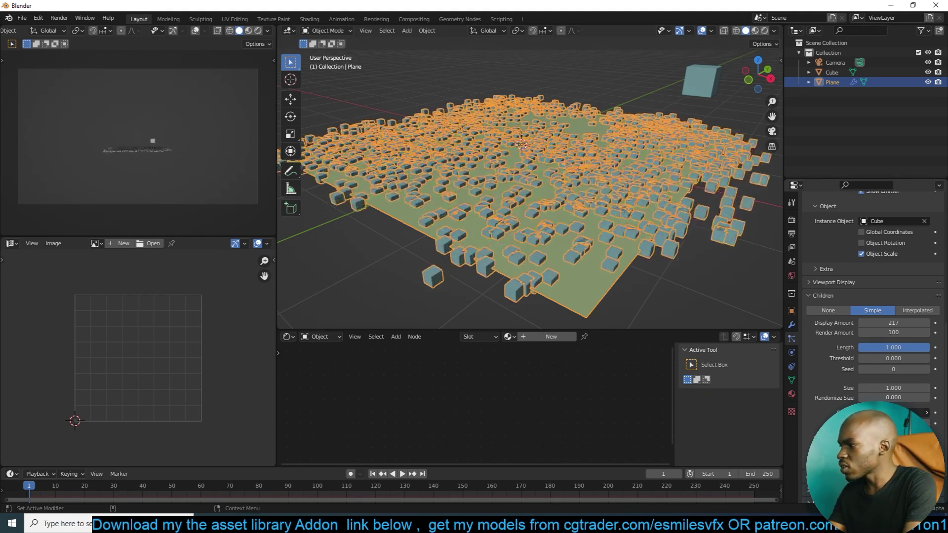
{"action": "left_click_drag", "start_coordinate": [883, 322], "coordinate": [923, 322]}
- Raise the plane's emission Number to 77 particles
{"action": "scroll", "coordinate": [721, 252], "scroll_direction": "down", "scroll_amount": 4}
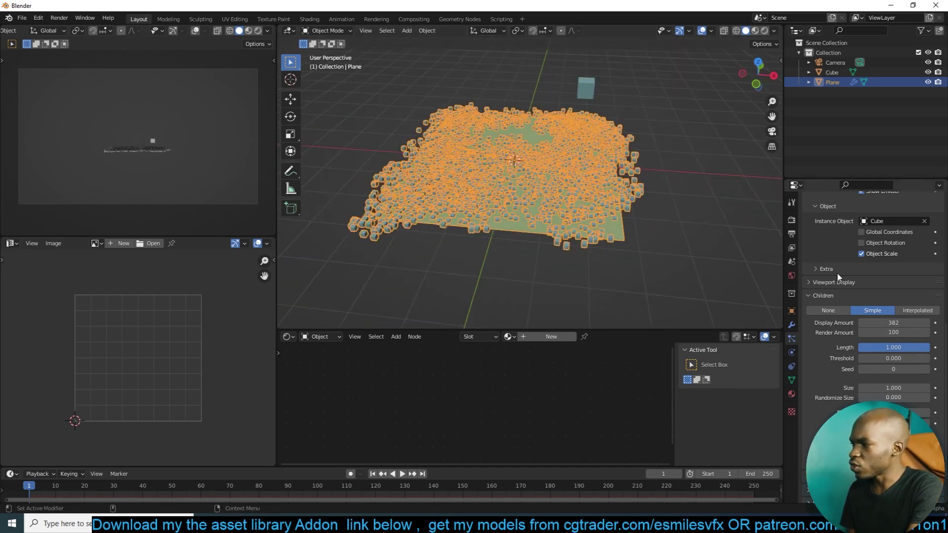
{"action": "scroll", "coordinate": [839, 273], "scroll_direction": "up", "scroll_amount": 20}
{"action": "left_click_drag", "start_coordinate": [896, 290], "coordinate": [911, 290]}
{"action": "key", "text": "alt+a"}
{"action": "middle_click_drag", "start_coordinate": [573, 223], "coordinate": [657, 205]}
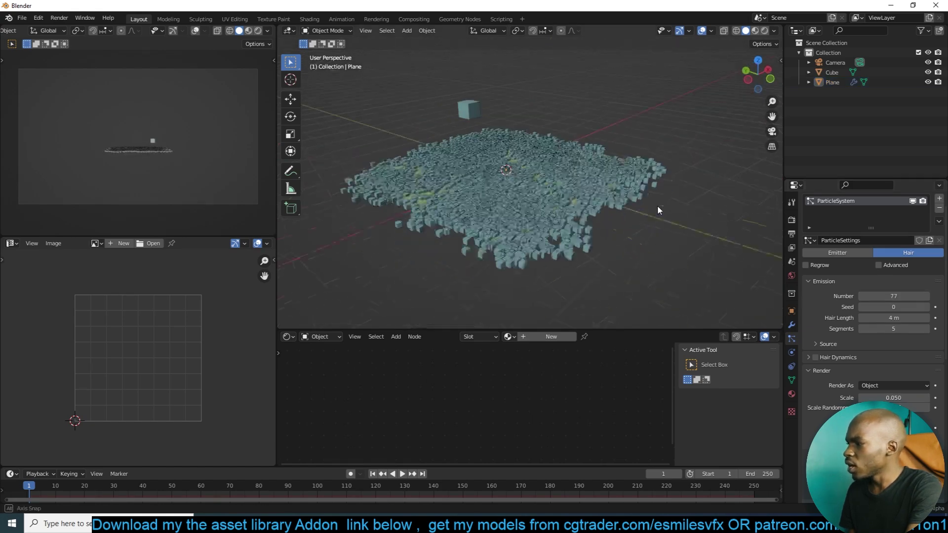
{"action": "scroll", "coordinate": [658, 206], "scroll_direction": "up", "scroll_amount": 3}
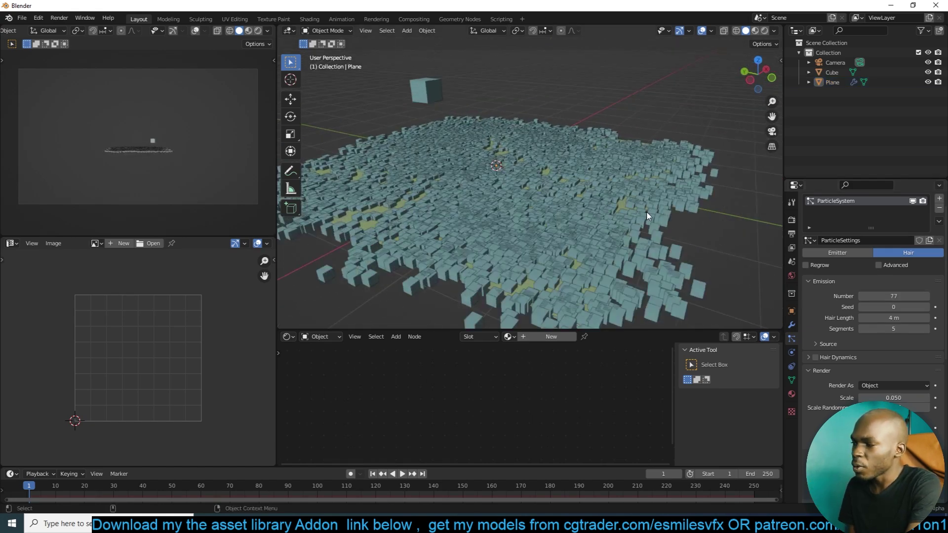
{"action": "left_click", "coordinate": [647, 215]}
- Drop Simplify's Max Child Particles to 0, then set it to 0.020
{"action": "left_click", "coordinate": [791, 219]}
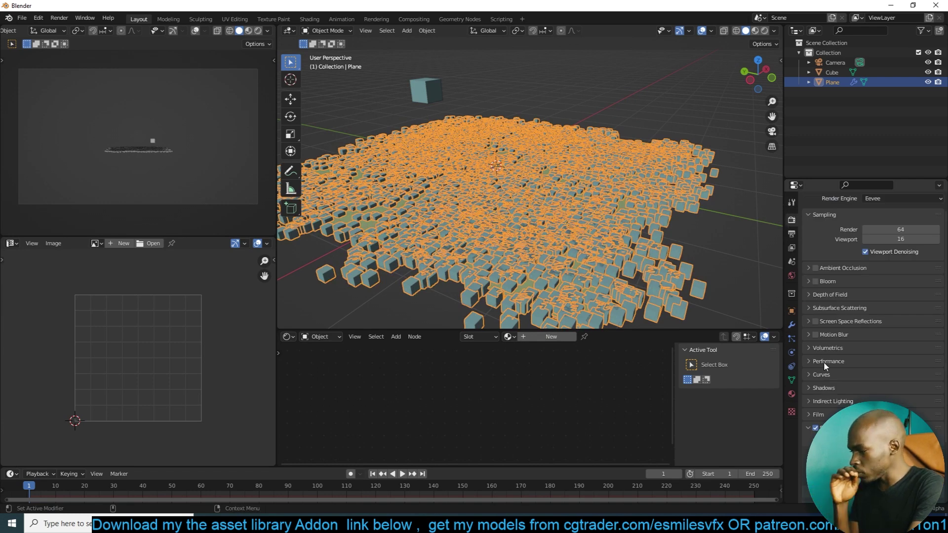
{"action": "scroll", "coordinate": [824, 362], "scroll_direction": "down", "scroll_amount": 5}
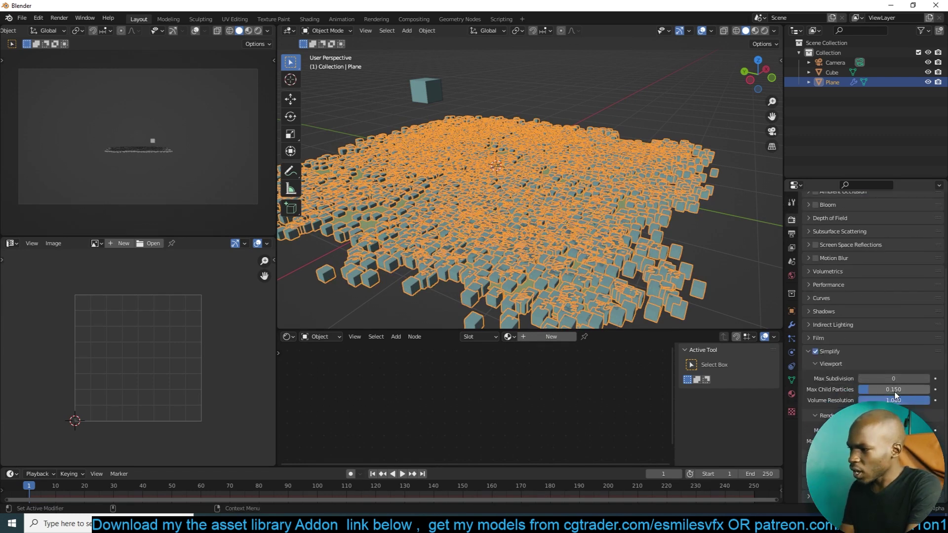
{"action": "left_click_drag", "start_coordinate": [876, 390], "coordinate": [857, 387]}
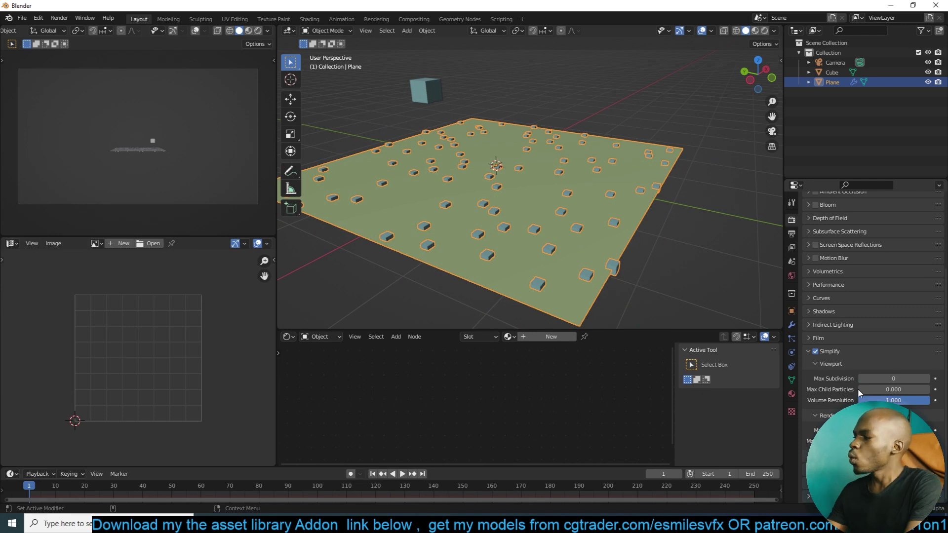
{"action": "mouse_move", "coordinate": [857, 388]}
{"action": "left_mouse_down"}
{"action": "mouse_move", "coordinate": [905, 389]}
{"action": "mouse_move", "coordinate": [860, 392]}
{"action": "left_mouse_up"}
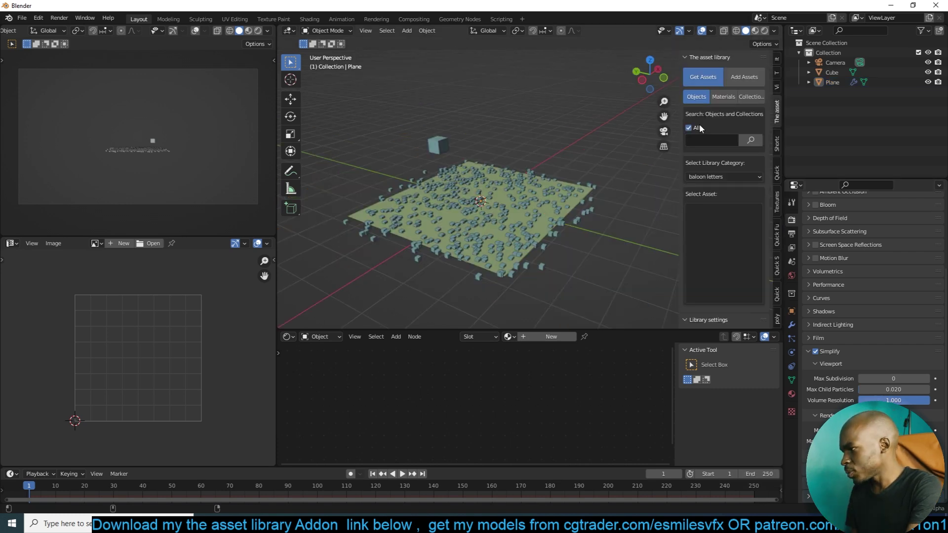
{"action": "left_click", "coordinate": [703, 139]}
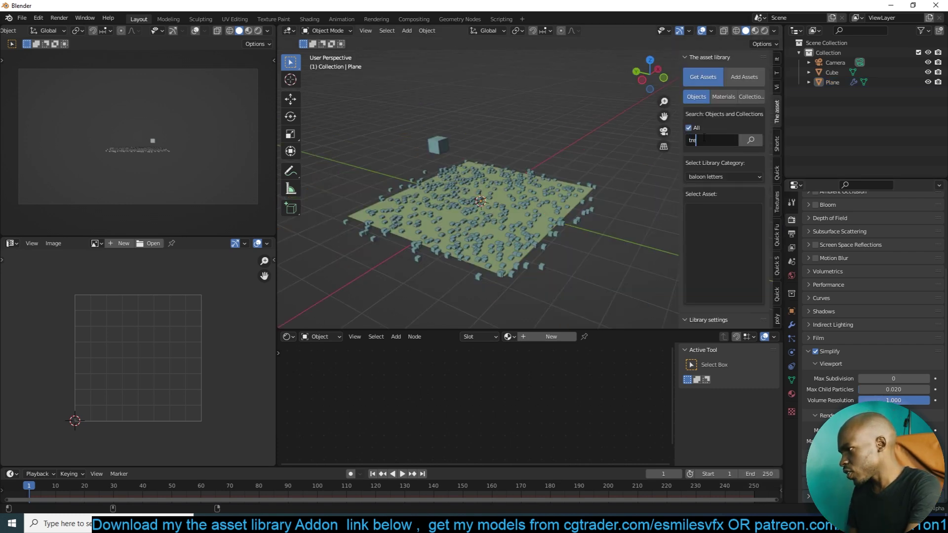
- Search the asset library for 'tree', preview results, and add a chosen tree model
{"action": "left_click", "coordinate": [750, 140]}
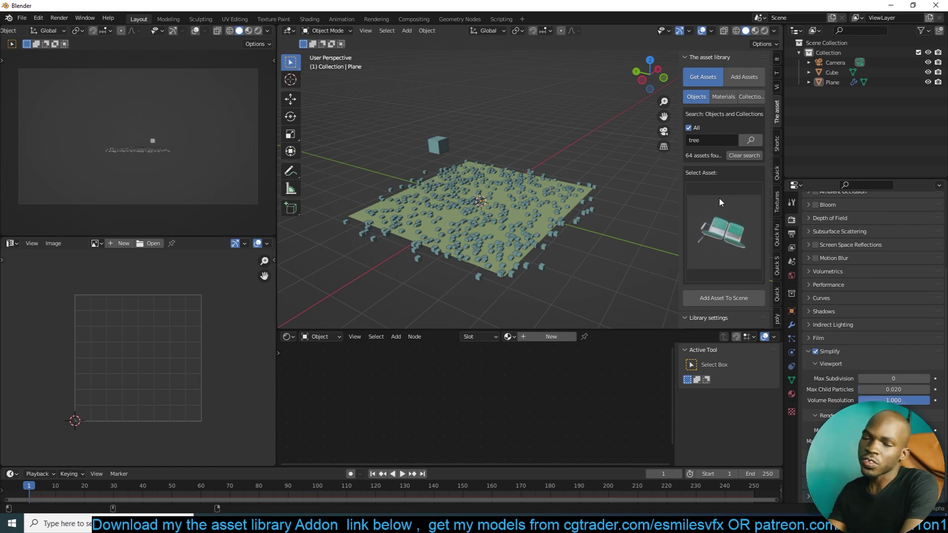
{"action": "left_click", "coordinate": [721, 216]}
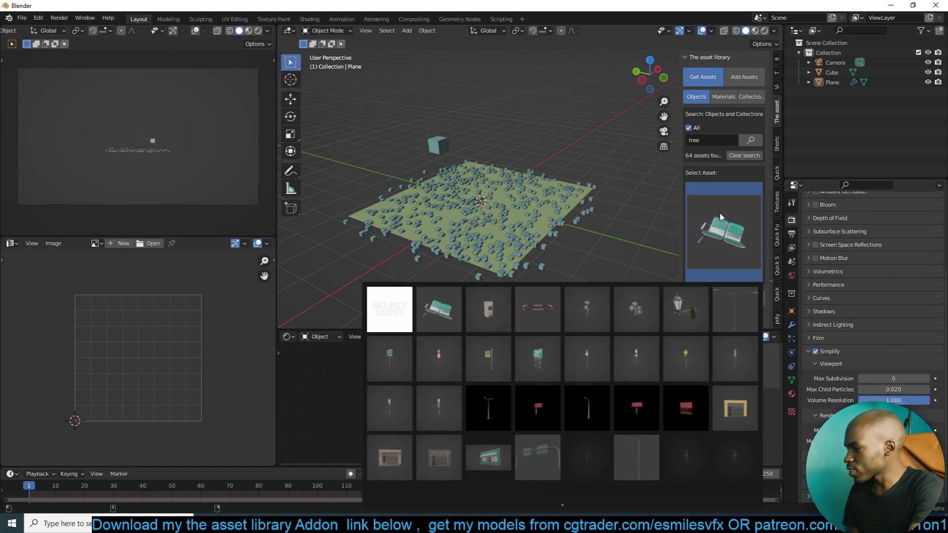
{"action": "left_click", "coordinate": [721, 452]}
{"action": "left_click", "coordinate": [732, 253]}
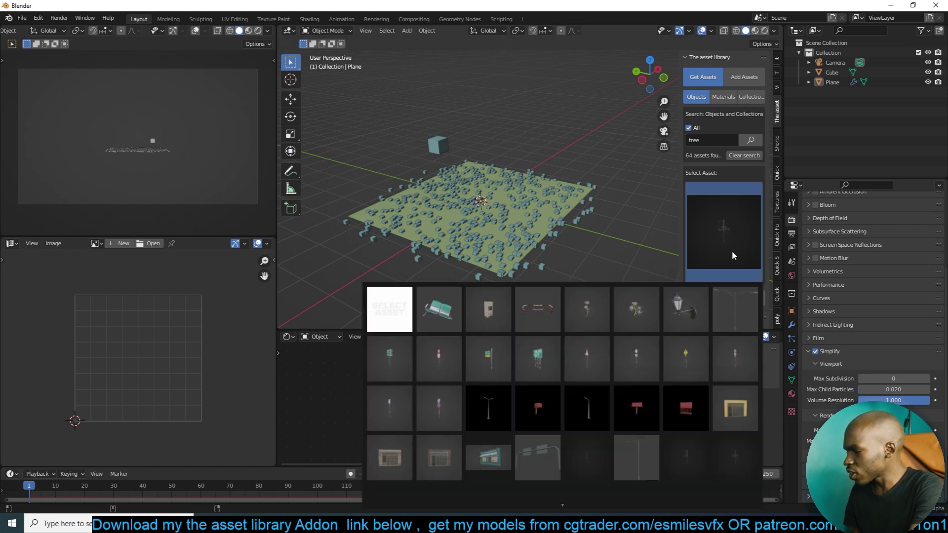
{"action": "left_click", "coordinate": [593, 461]}
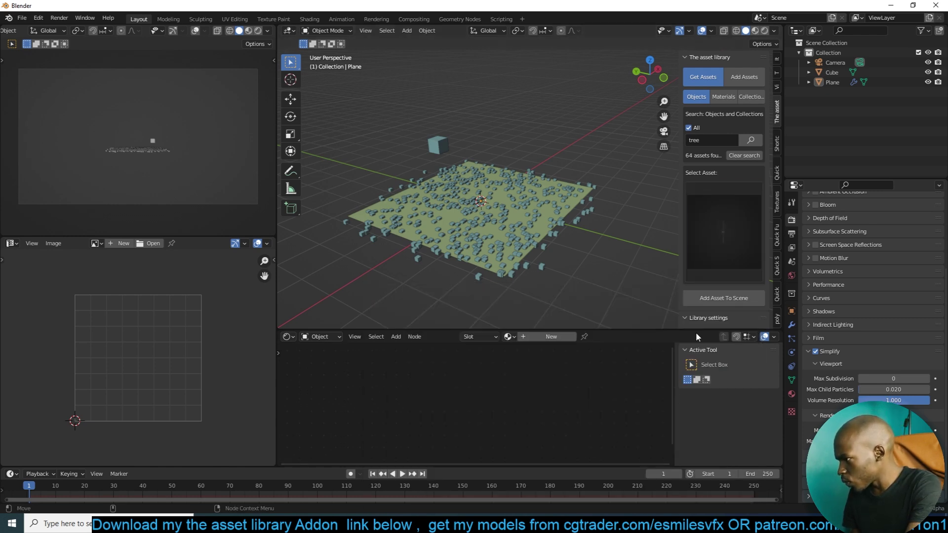
{"action": "left_click", "coordinate": [720, 241]}
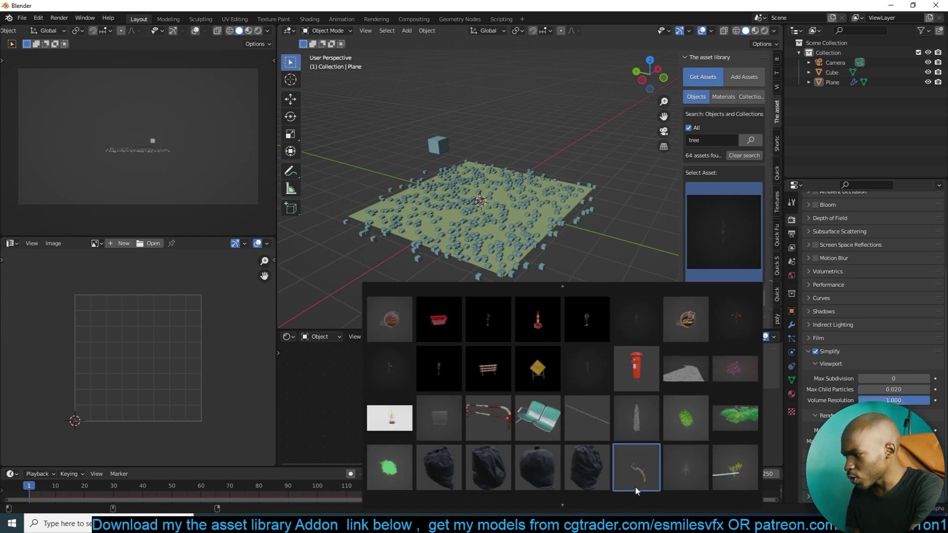
{"action": "left_click", "coordinate": [685, 469]}
{"action": "scroll", "coordinate": [544, 295], "scroll_direction": "up", "scroll_amount": 3}
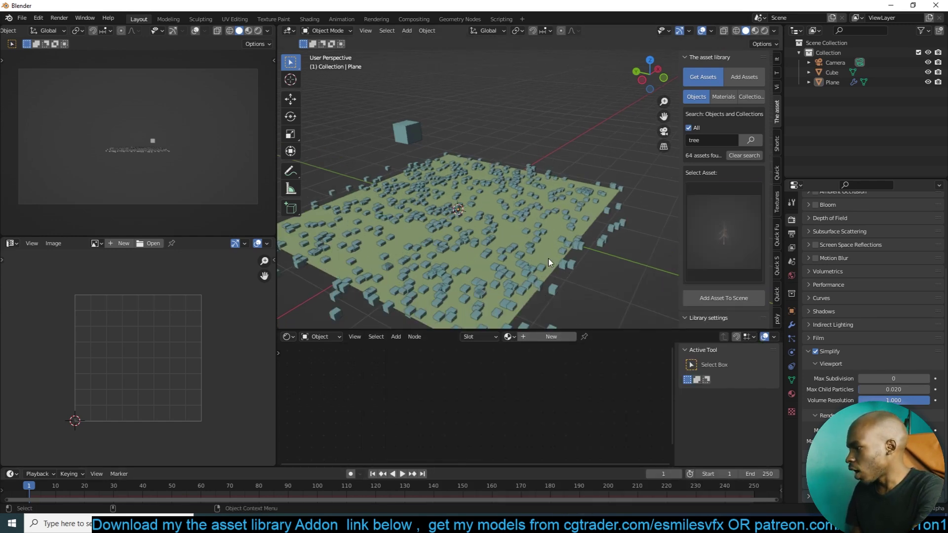
{"action": "left_click", "coordinate": [713, 297]}
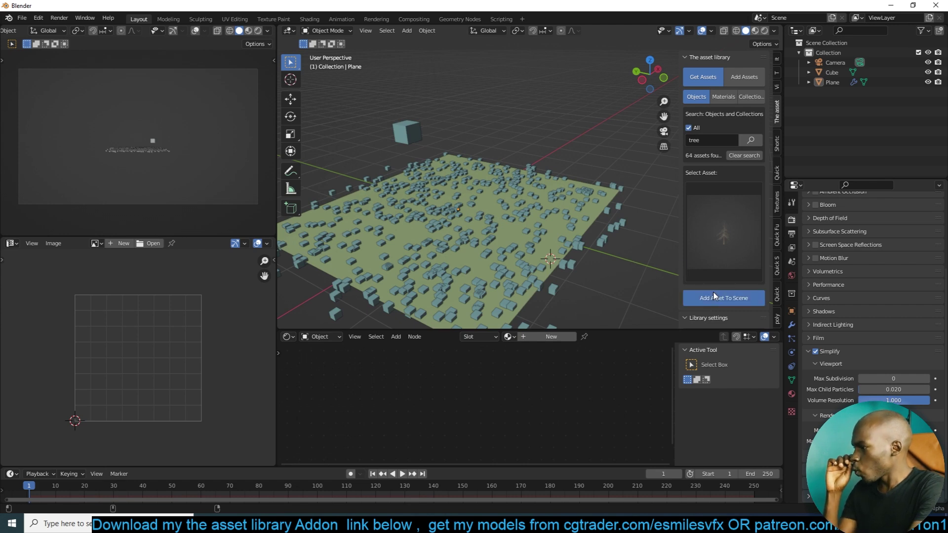
- Replace the Cube with the imported tree as the plane's particle Instance Object
{"action": "middle_click_drag", "start_coordinate": [586, 213], "coordinate": [537, 244]}
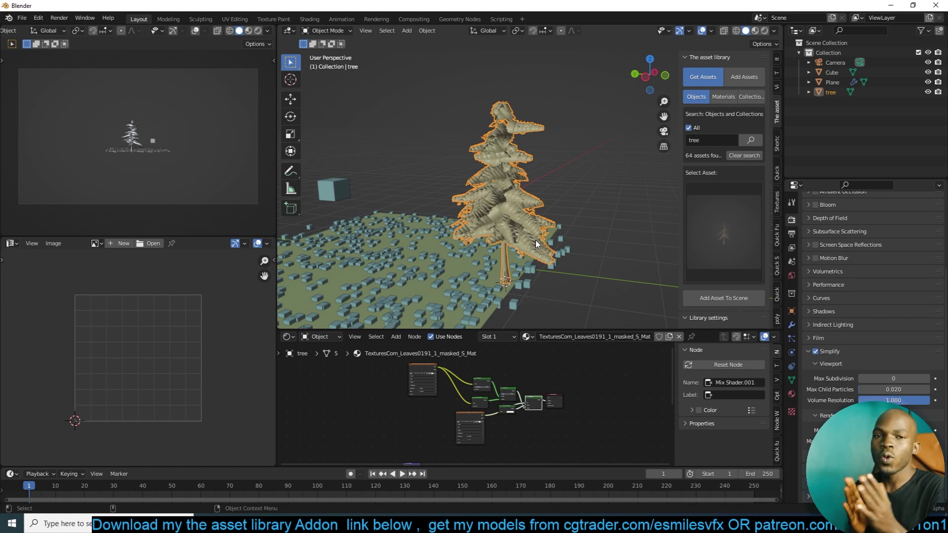
{"action": "scroll", "coordinate": [536, 241], "scroll_direction": "up", "scroll_amount": 2}
{"action": "middle_click_drag", "start_coordinate": [536, 241], "coordinate": [576, 194], "text": "shift"}
{"action": "scroll", "coordinate": [611, 192], "scroll_direction": "down", "scroll_amount": 4}
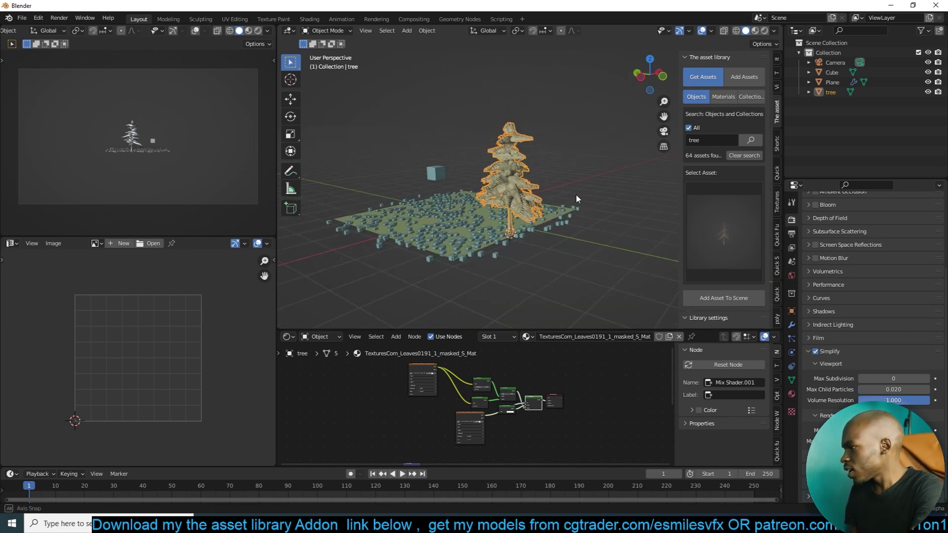
{"action": "scroll", "coordinate": [576, 193], "scroll_direction": "up", "scroll_amount": 4}
{"action": "scroll", "coordinate": [614, 147], "scroll_direction": "down", "scroll_amount": 5}
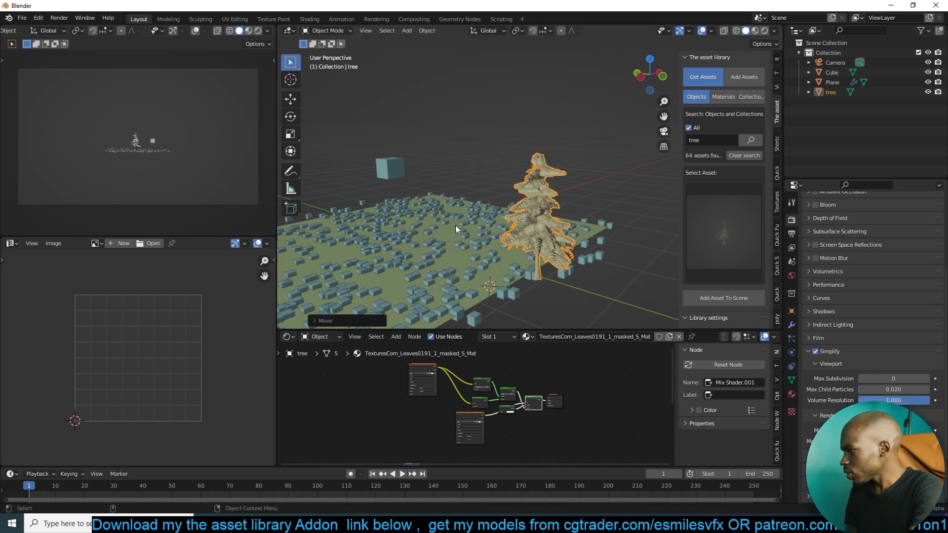
{"action": "left_click", "coordinate": [454, 222]}
{"action": "left_click", "coordinate": [794, 336]}
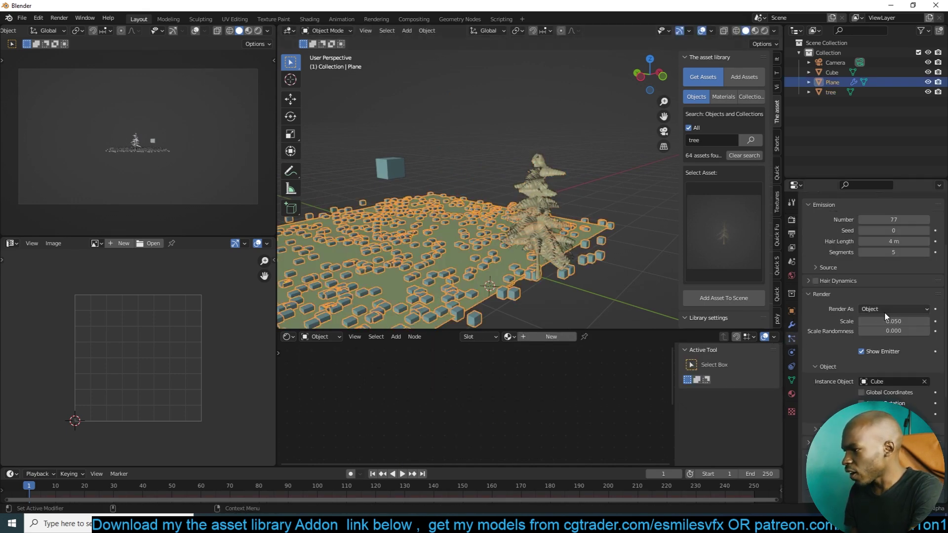
{"action": "left_click", "coordinate": [921, 381]}
{"action": "left_click", "coordinate": [923, 381]}
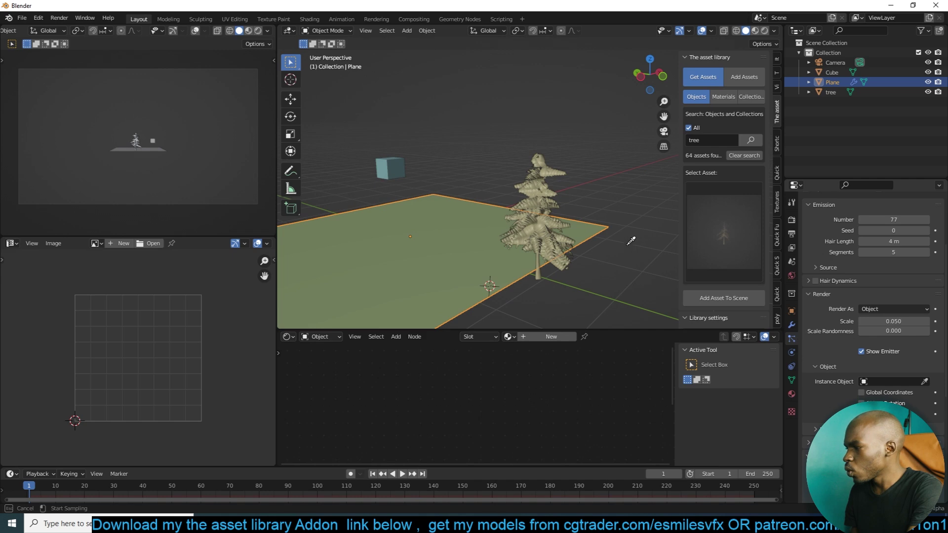
{"action": "left_click", "coordinate": [554, 197]}
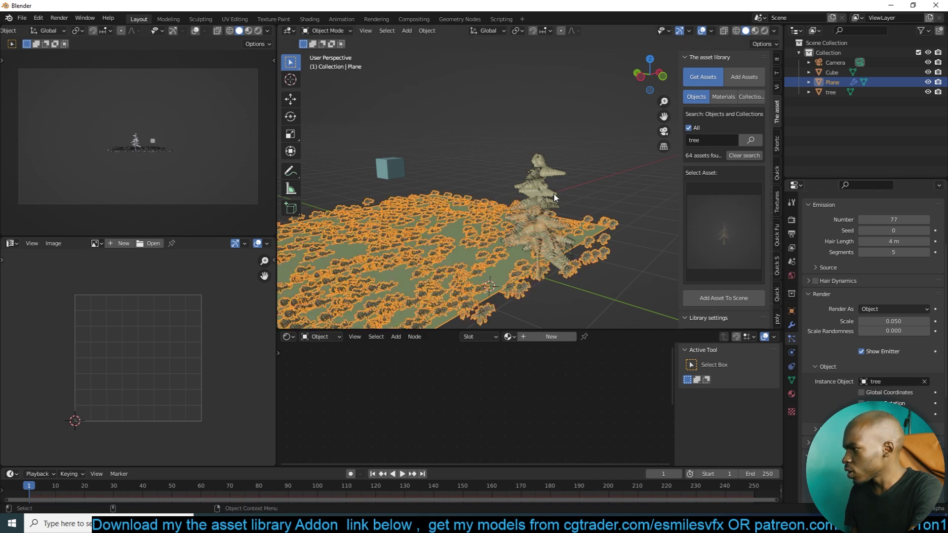
{"action": "left_click", "coordinate": [584, 223]}
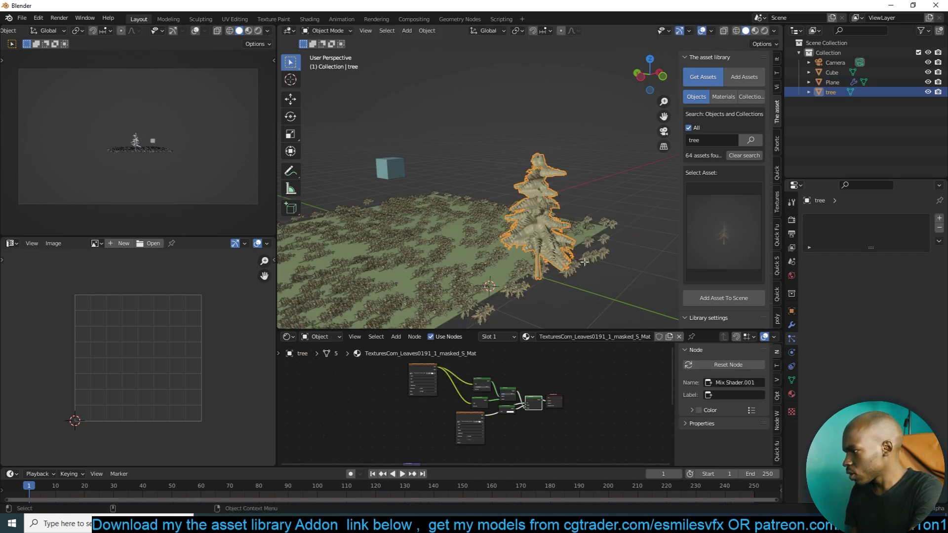
- Rotate the tree 90° around X and apply its rotation
{"action": "key", "text": "Tab"}
{"action": "key", "text": "Tab"}
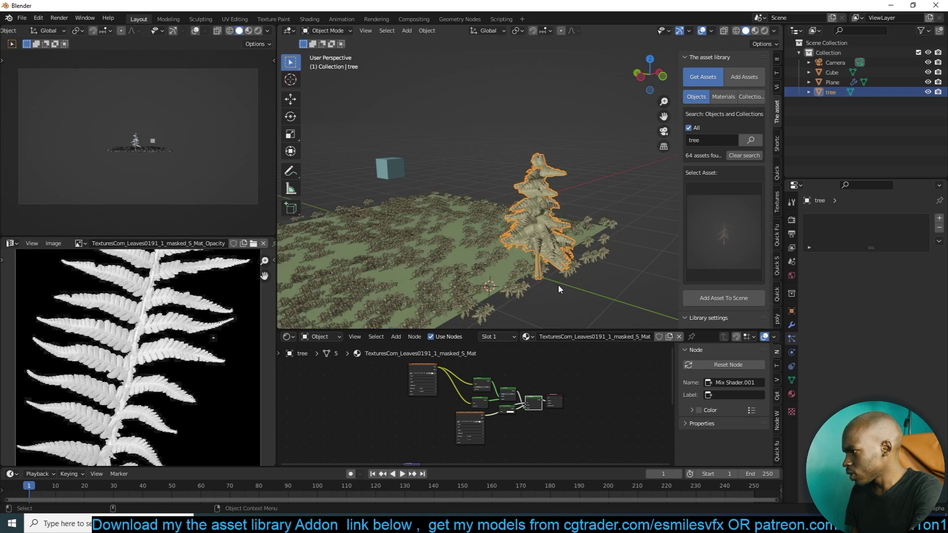
{"action": "key", "text": "r"}
{"action": "key", "text": "x"}
{"action": "key", "text": "9"}
{"action": "key", "text": "0"}
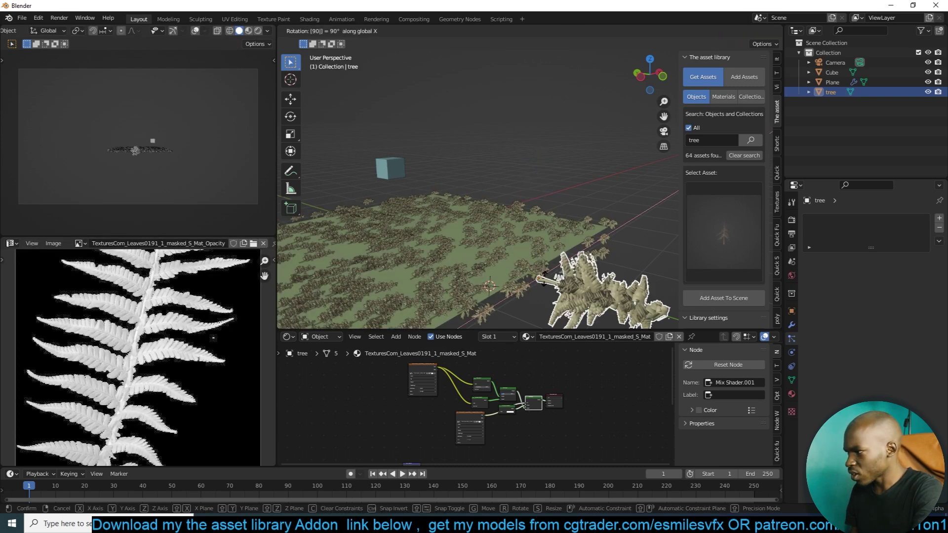
{"action": "key", "text": "Return"}
{"action": "key", "text": "ctrl+a"}
{"action": "left_click", "coordinate": [501, 289]}
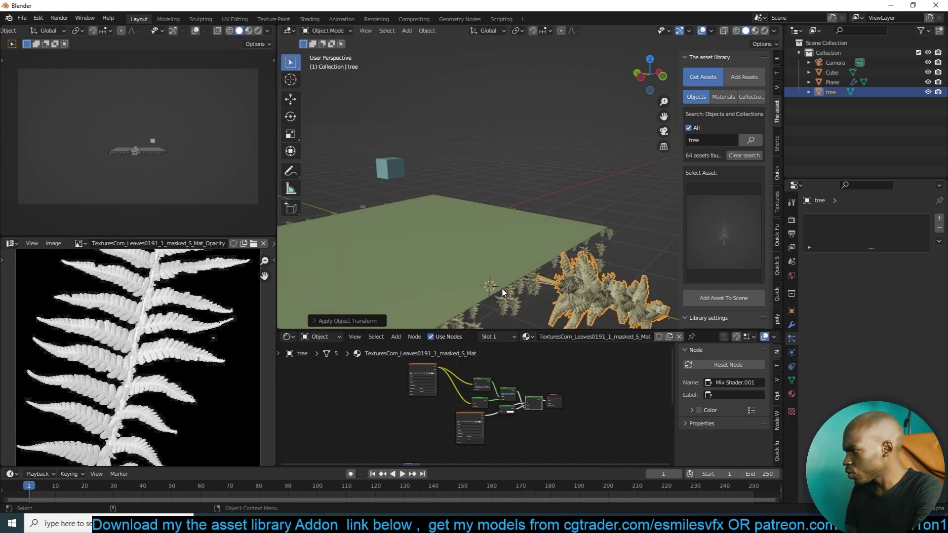
- Flip the tree 180° around X and apply the rotation so the scattered trees stand upright
{"action": "key", "text": "r"}
{"action": "key", "text": "x"}
{"action": "key", "text": "1"}
{"action": "key", "text": "8"}
{"action": "key", "text": "0"}
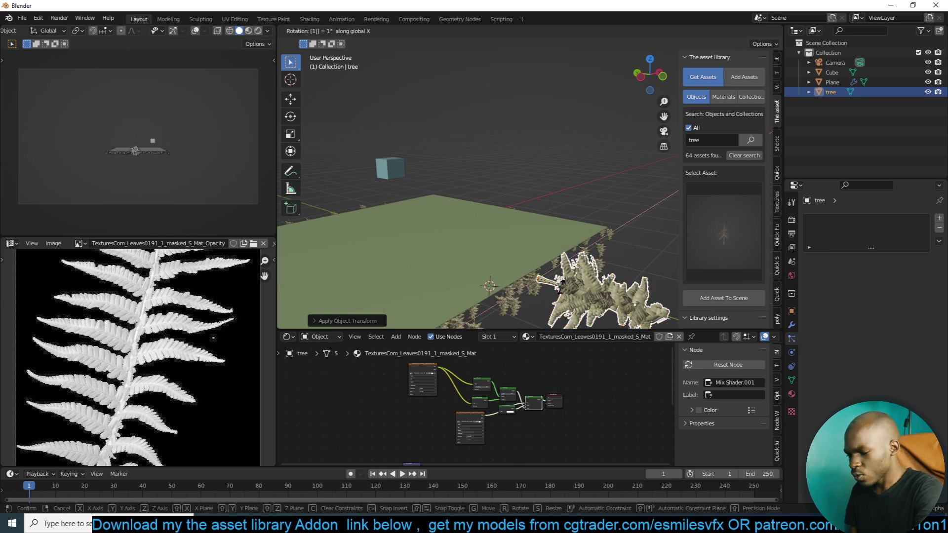
{"action": "key", "text": "Return"}
{"action": "key", "text": "ctrl+a"}
{"action": "left_click", "coordinate": [561, 287]}
- Deselect everything, pan across the forest and select the large source tree
{"action": "key", "text": "alt+a"}
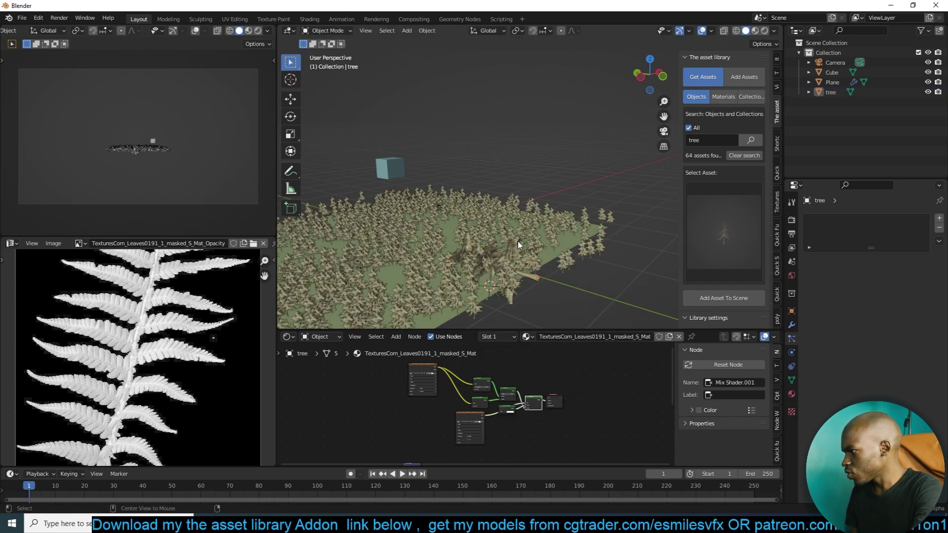
{"action": "middle_click_drag", "start_coordinate": [518, 243], "coordinate": [561, 205], "text": "shift"}
{"action": "left_click", "coordinate": [562, 209]}
{"action": "left_click", "coordinate": [530, 239]}
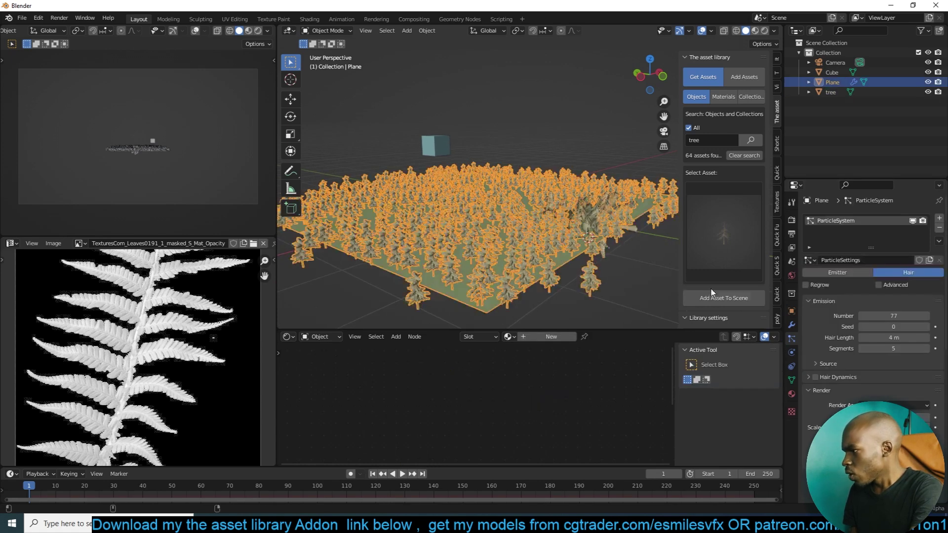
{"action": "key", "text": "alt+a"}
{"action": "scroll", "coordinate": [522, 269], "scroll_direction": "up", "scroll_amount": 2}
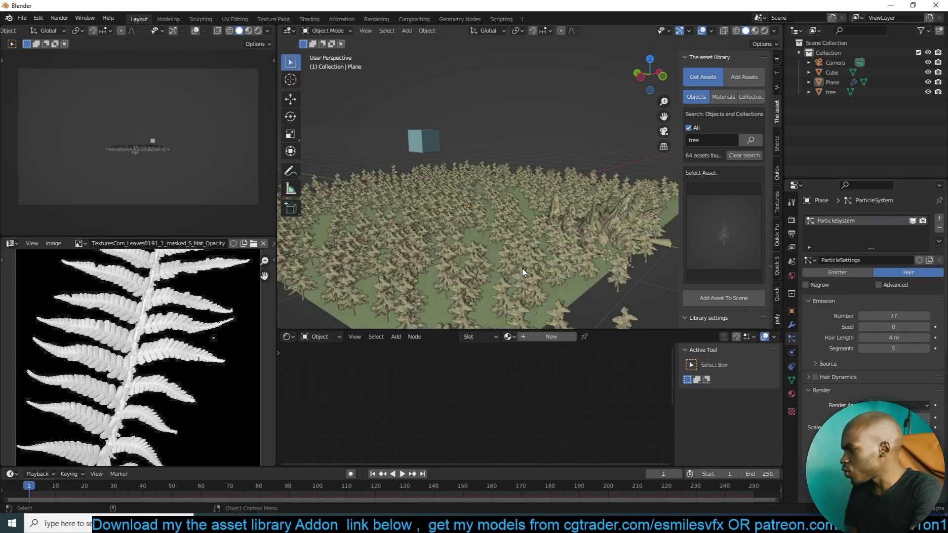
{"action": "middle_click_drag", "start_coordinate": [522, 268], "coordinate": [478, 280], "text": "shift"}
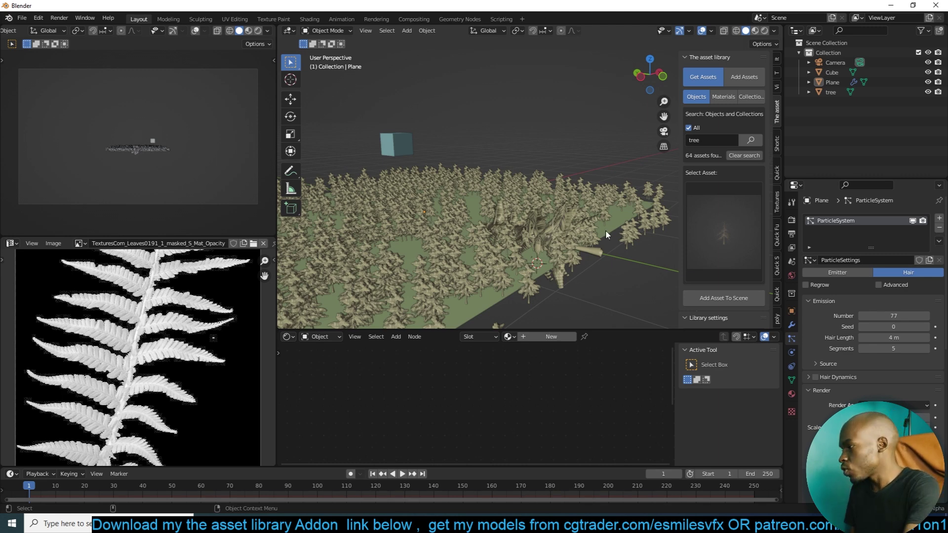
{"action": "left_click", "coordinate": [528, 247]}
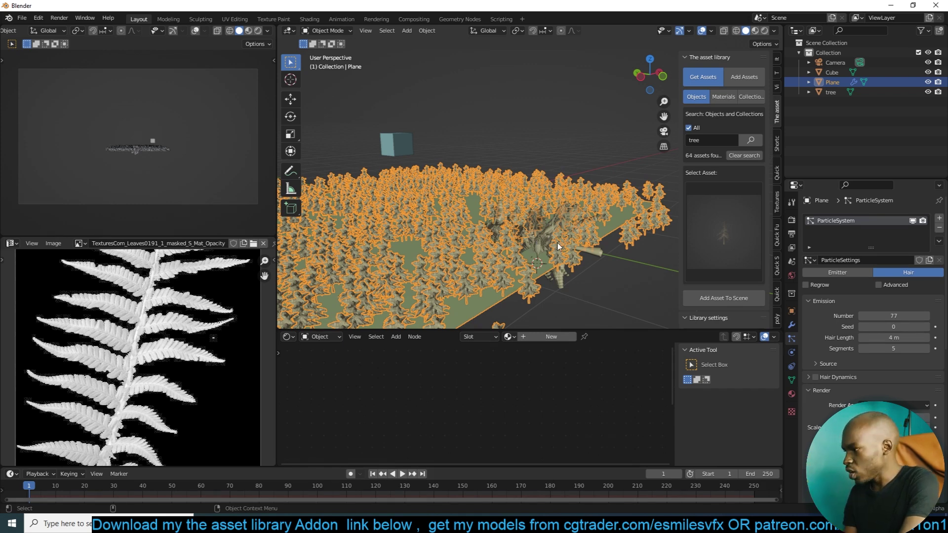
{"action": "left_click", "coordinate": [602, 258]}
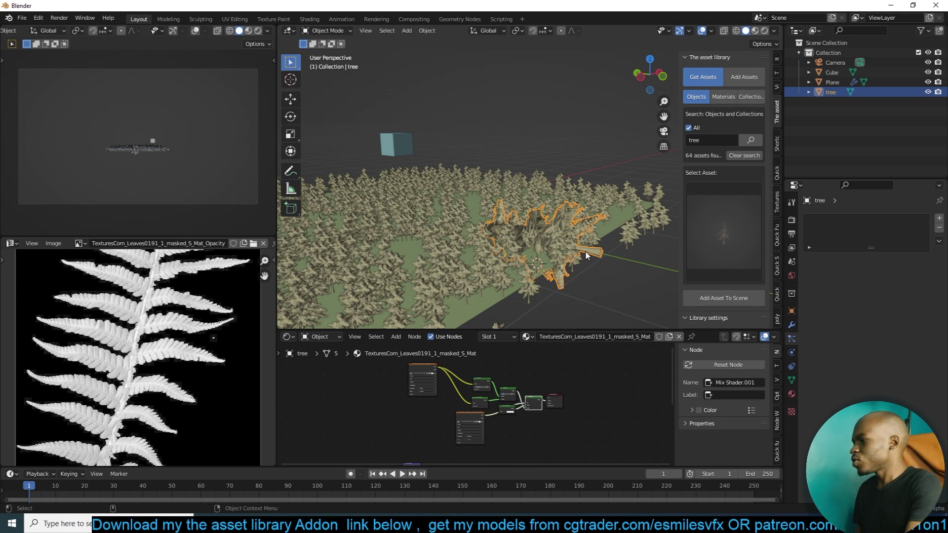
- Lift the source tree above the forest and set its viewport display to Bounds
{"action": "key", "text": "g"}
{"action": "left_click", "coordinate": [547, 112]}
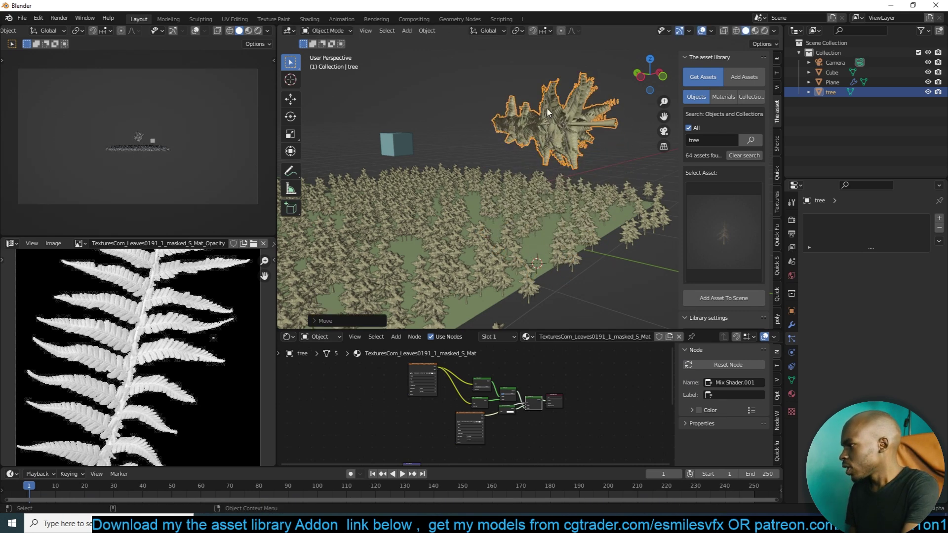
{"action": "left_click", "coordinate": [791, 311]}
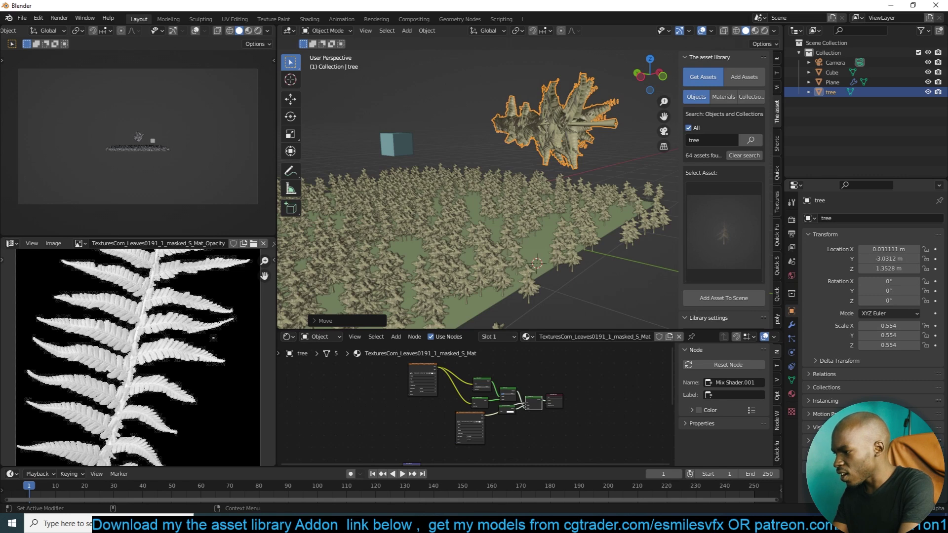
{"action": "scroll", "coordinate": [869, 296], "scroll_direction": "down", "scroll_amount": 5}
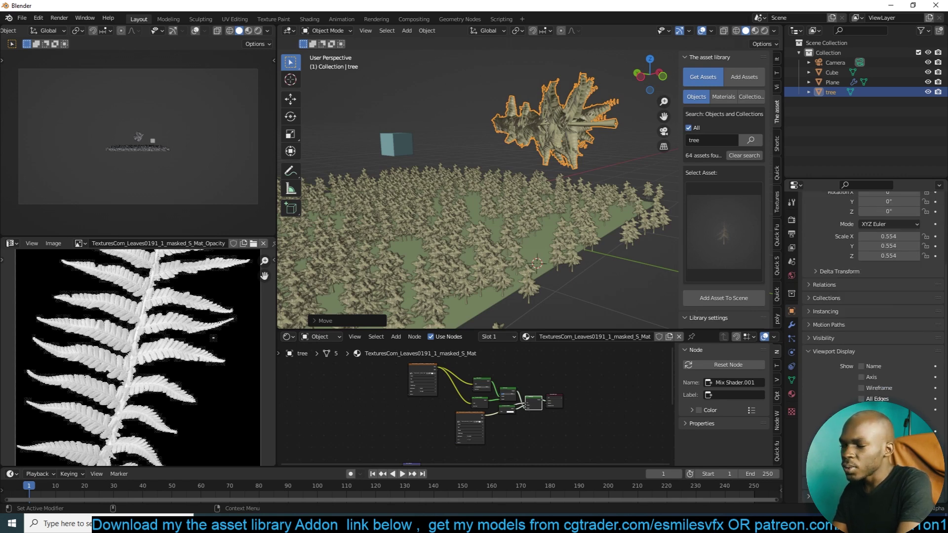
{"action": "left_click", "coordinate": [876, 438]}
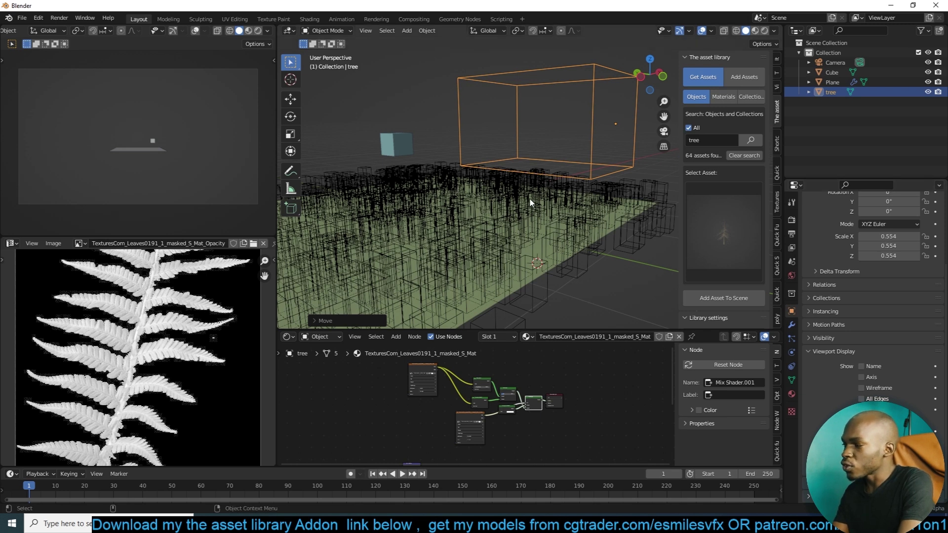
- Turn on Rendered shading in the side viewport and open the Render Engine dropdown
{"action": "middle_click_drag", "start_coordinate": [529, 197], "coordinate": [583, 225]}
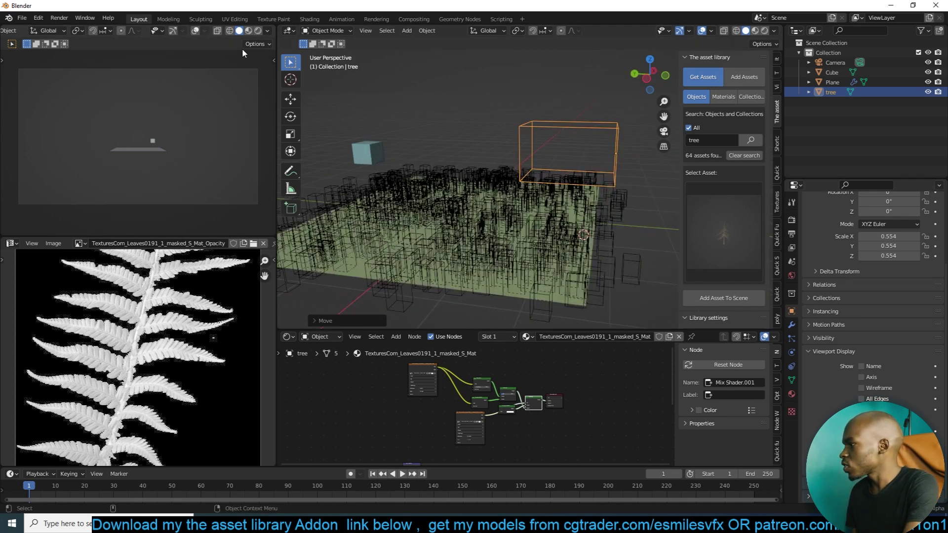
{"action": "left_click", "coordinate": [258, 31]}
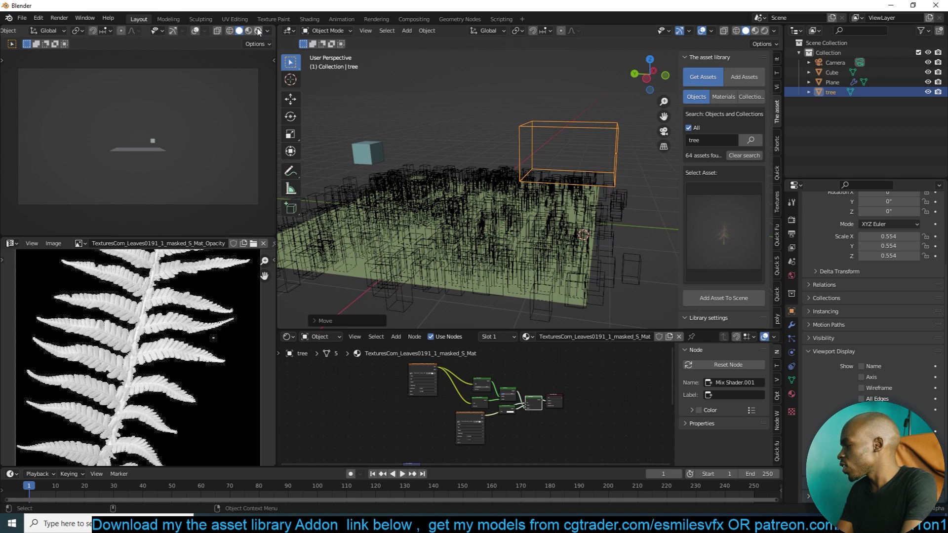
{"action": "left_click", "coordinate": [791, 219]}
{"action": "left_click", "coordinate": [902, 218]}
- Switch the render engine to Cycles, zoom the side preview onto the tree patch, and show World settings
{"action": "left_click", "coordinate": [869, 254]}
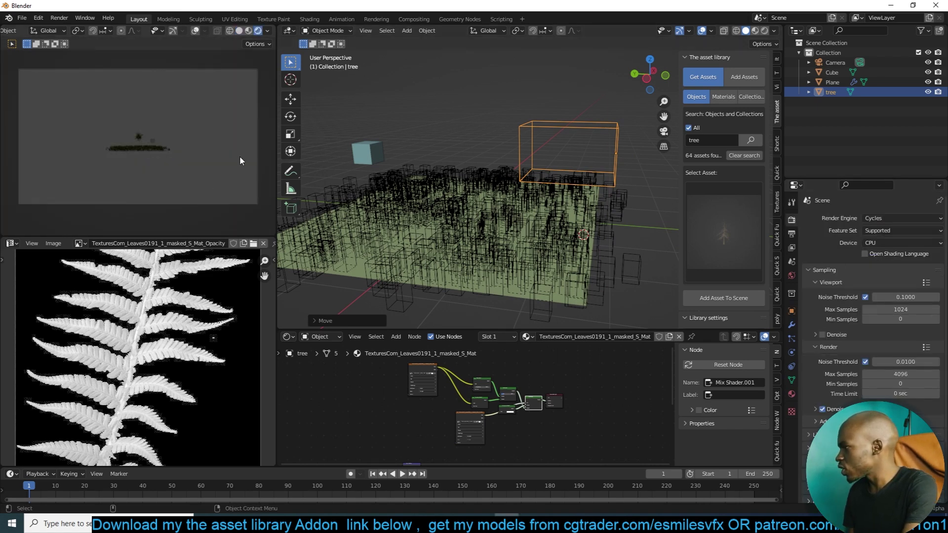
{"action": "middle_click_drag", "start_coordinate": [210, 159], "coordinate": [193, 186]}
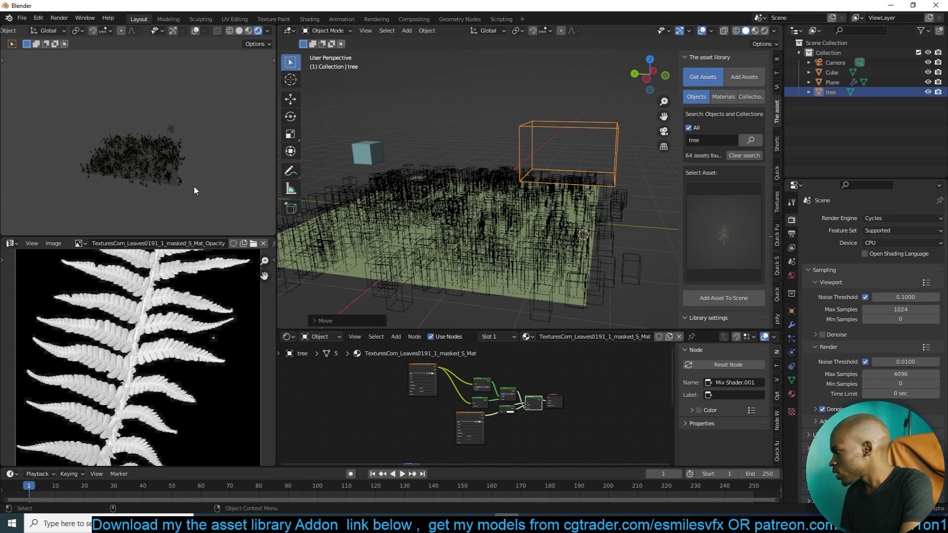
{"action": "scroll", "coordinate": [194, 186], "scroll_direction": "up", "scroll_amount": 6}
{"action": "left_click", "coordinate": [791, 275]}
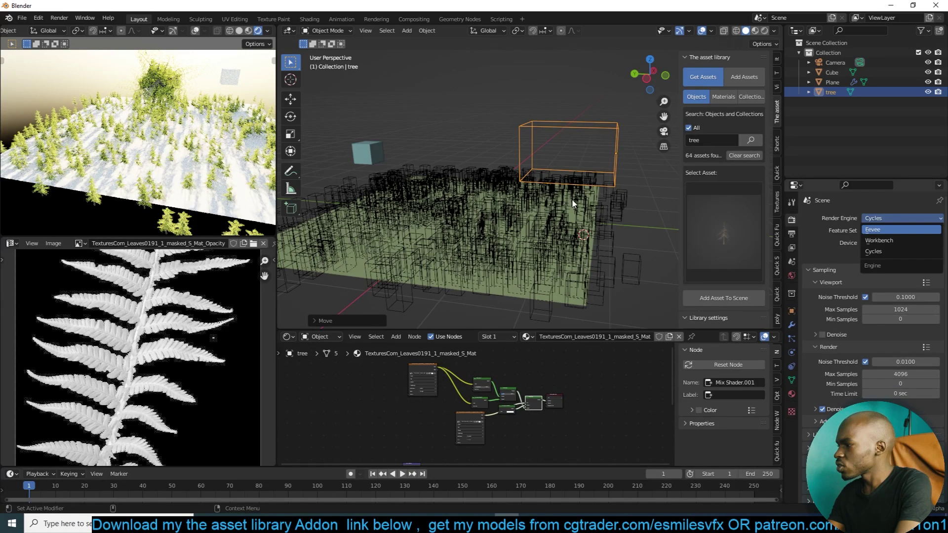
- Switch back to Eevee and set the tree's Display As to Textured so the instances show full geometry
{"action": "left_click", "coordinate": [510, 202]}
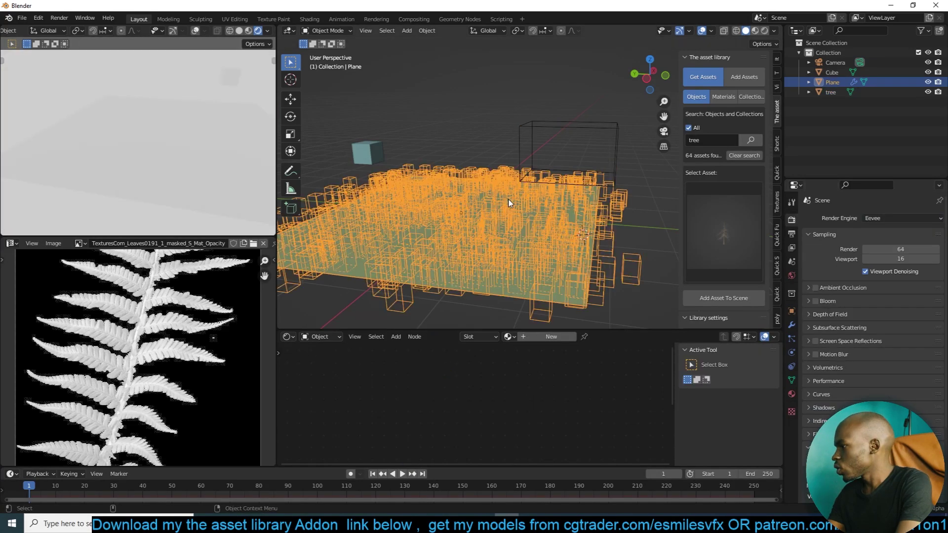
{"action": "left_click", "coordinate": [609, 133]}
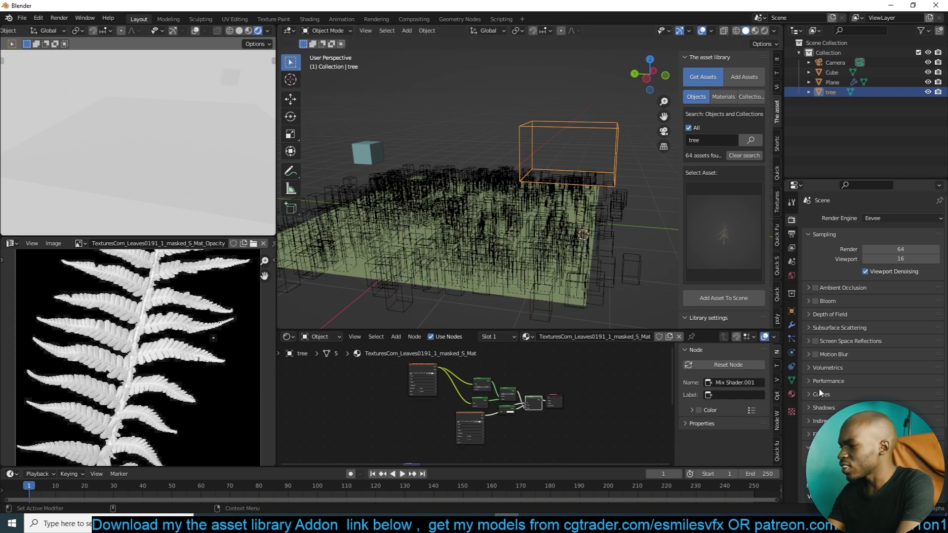
{"action": "left_click", "coordinate": [791, 311]}
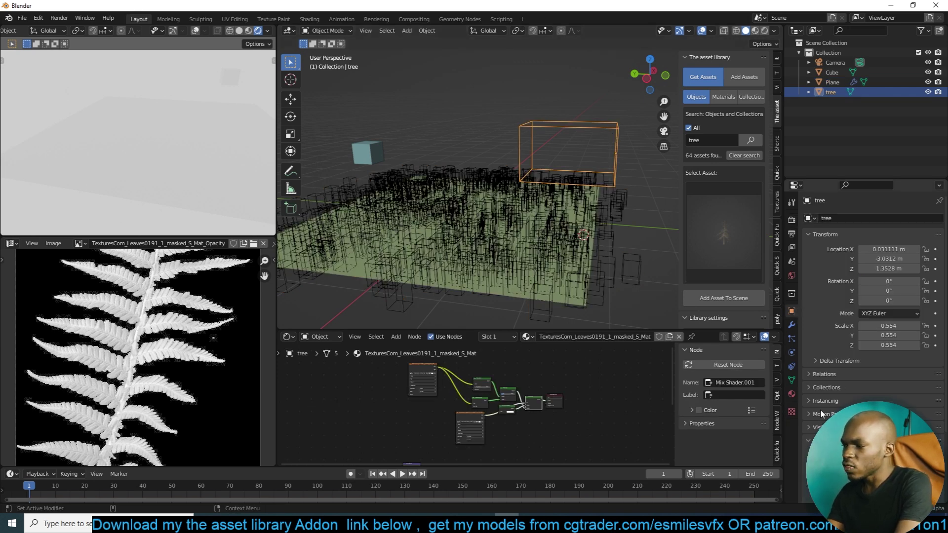
{"action": "scroll", "coordinate": [819, 410], "scroll_direction": "down", "scroll_amount": 3}
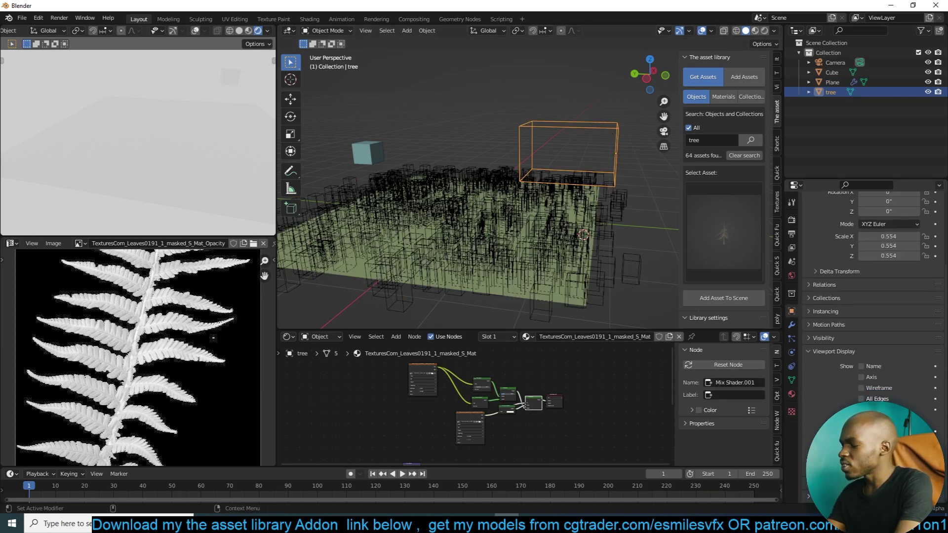
{"action": "left_click", "coordinate": [876, 414]}
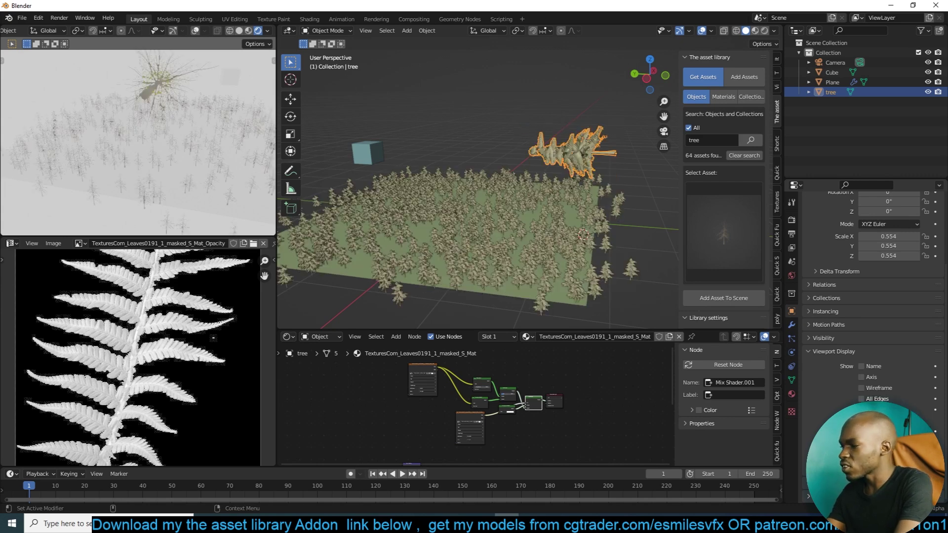
{"action": "middle_click_drag", "start_coordinate": [532, 237], "coordinate": [529, 237], "text": "shift"}
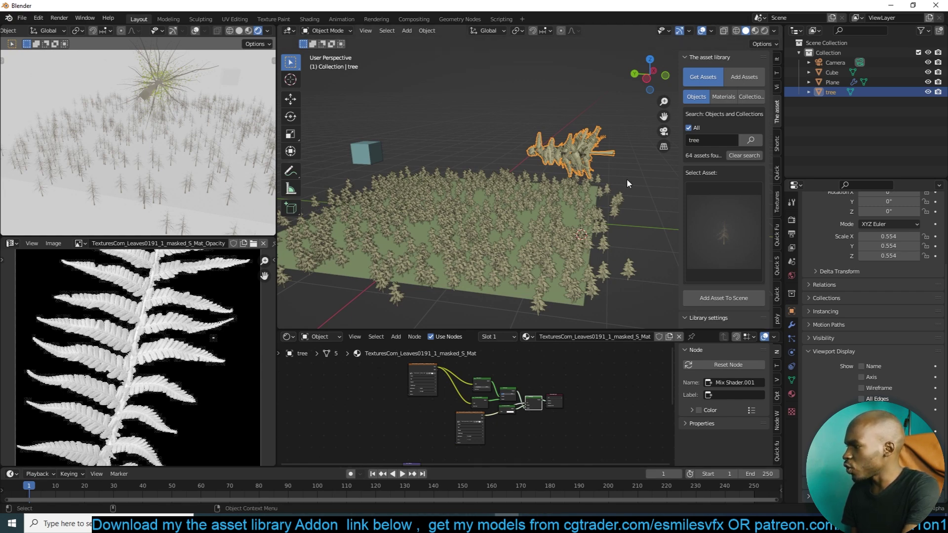
{"action": "key", "text": "Delete"}
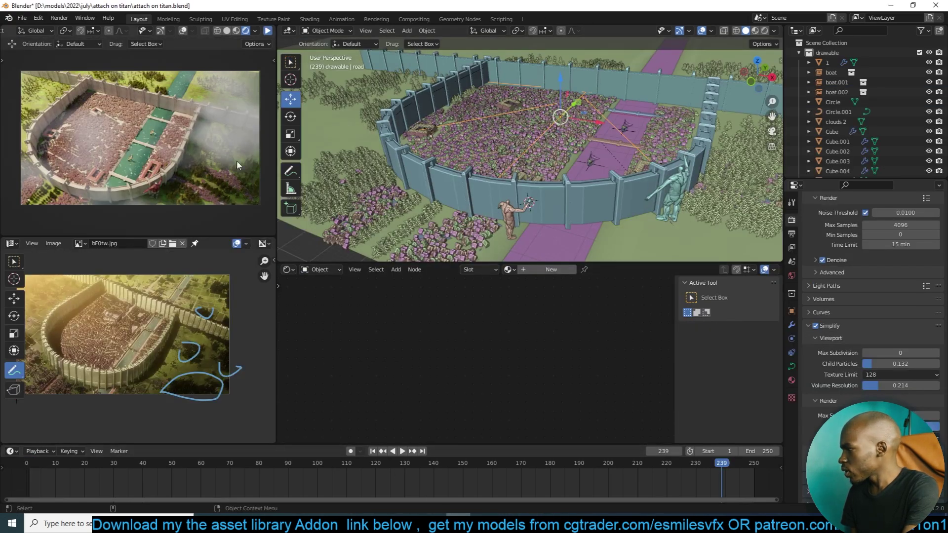
- Orbit around the walled arena, then zoom and pan the reference image to its sunlit view
{"action": "middle_click_drag", "start_coordinate": [603, 148], "coordinate": [579, 167]}
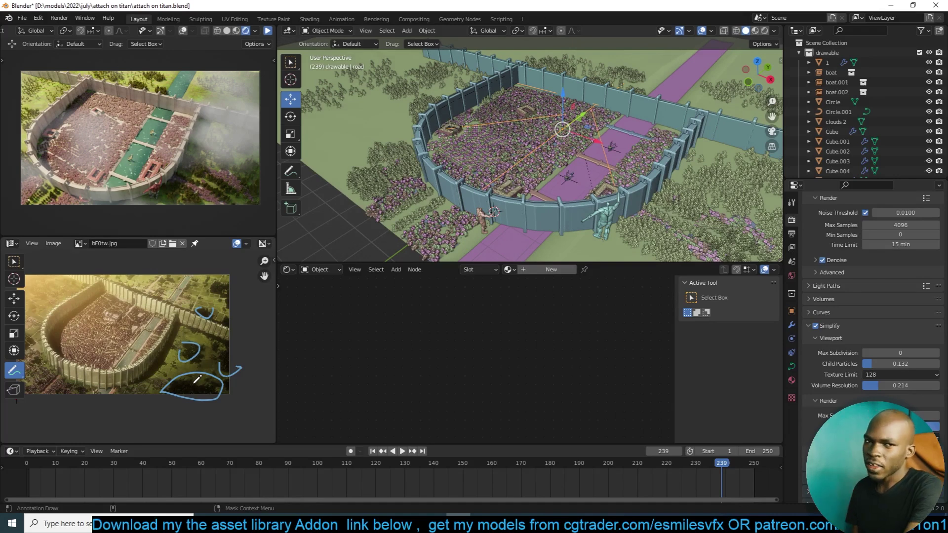
{"action": "middle_click_drag", "start_coordinate": [573, 148], "coordinate": [549, 159]}
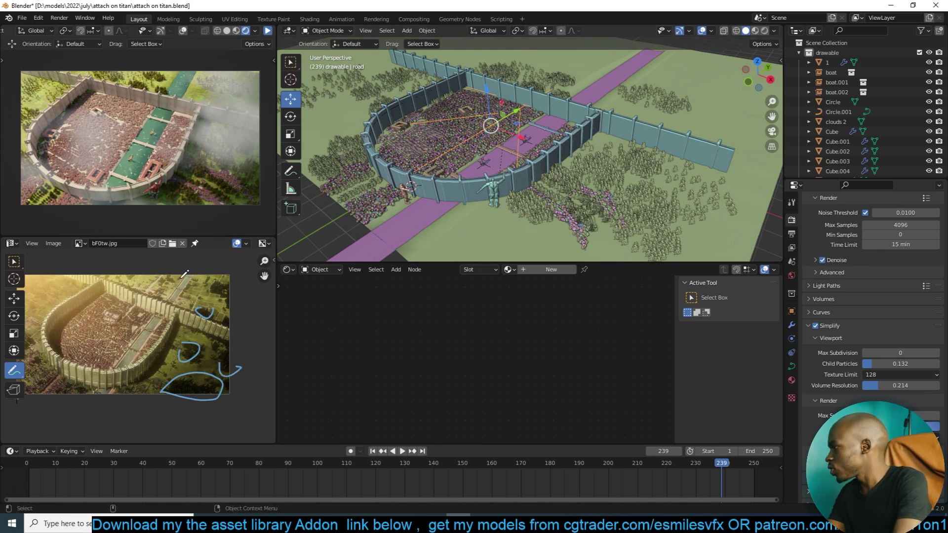
{"action": "scroll", "coordinate": [167, 377], "scroll_direction": "up", "scroll_amount": 3}
{"action": "mouse_move", "coordinate": [183, 371]}
{"action": "middle_mouse_down"}
{"action": "mouse_move", "coordinate": [173, 324]}
{"action": "mouse_move", "coordinate": [109, 305]}
{"action": "middle_mouse_up"}
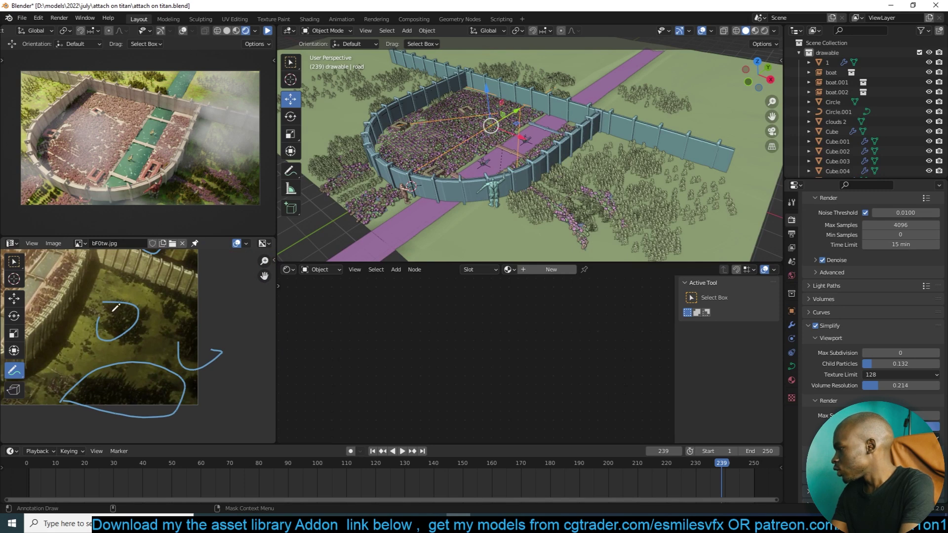
{"action": "middle_click_drag", "start_coordinate": [156, 339], "coordinate": [170, 395]}
{"action": "middle_click_drag", "start_coordinate": [193, 316], "coordinate": [226, 328]}
{"action": "middle_click_drag", "start_coordinate": [208, 285], "coordinate": [220, 318]}
{"action": "middle_click_drag", "start_coordinate": [168, 303], "coordinate": [257, 301]}
{"action": "middle_click_drag", "start_coordinate": [96, 310], "coordinate": [166, 296]}
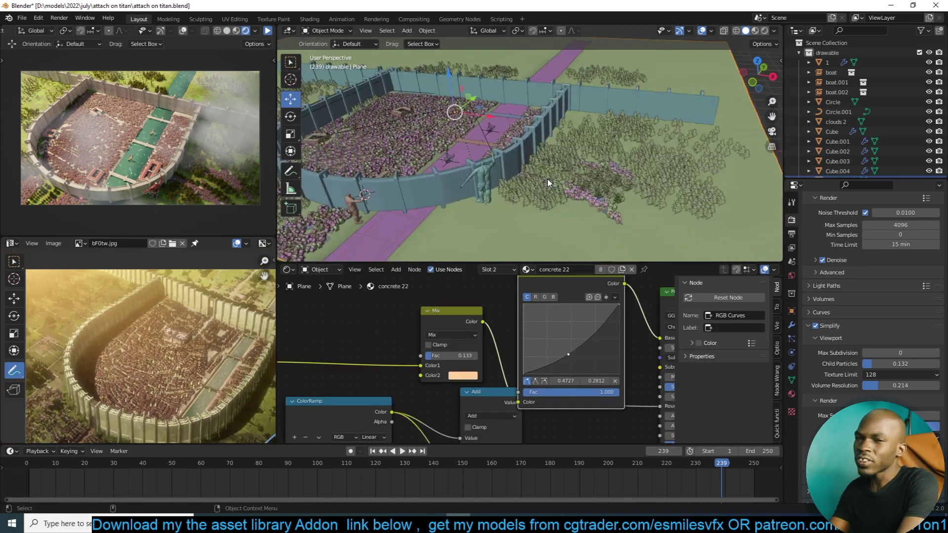
- Zoom around the terrain and briefly check the ground plane's mesh in Edit Mode
{"action": "scroll", "coordinate": [547, 183], "scroll_direction": "down", "scroll_amount": 3}
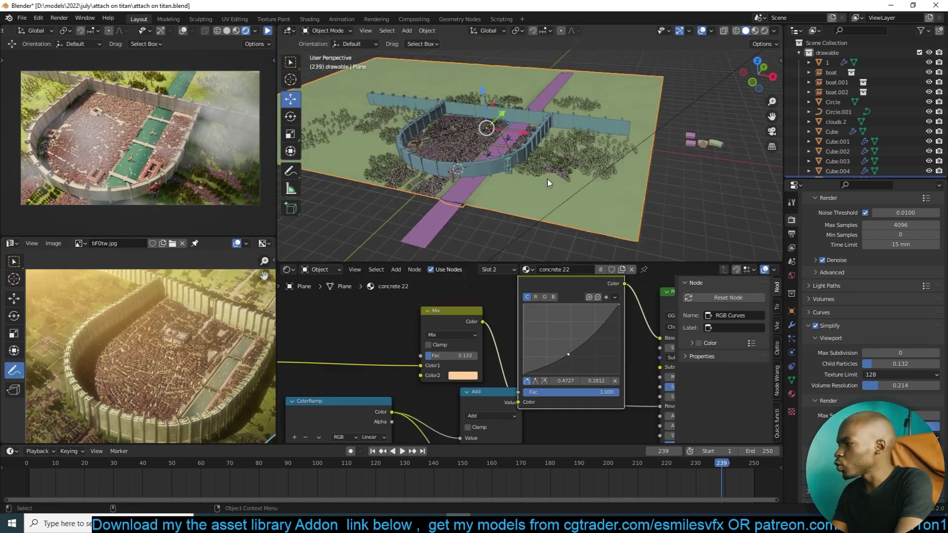
{"action": "scroll", "coordinate": [539, 173], "scroll_direction": "up", "scroll_amount": 5}
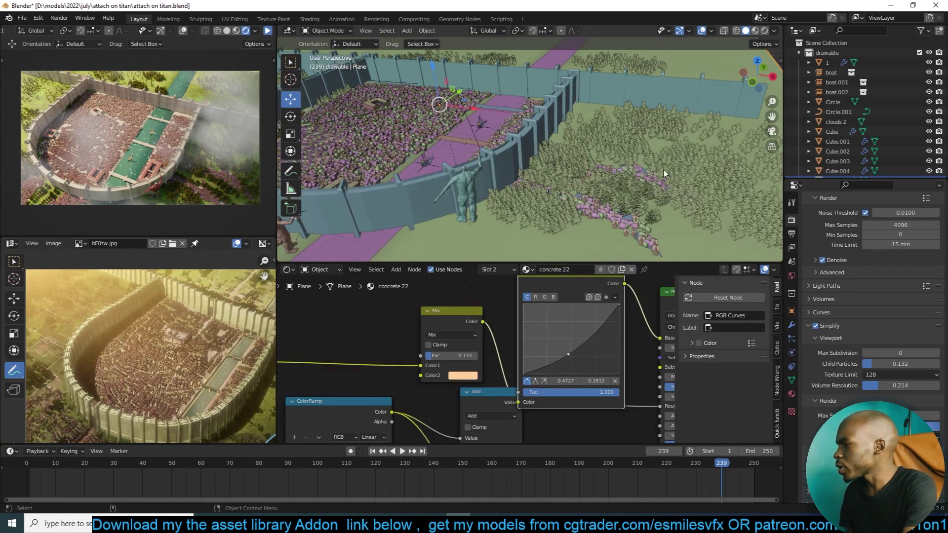
{"action": "scroll", "coordinate": [662, 167], "scroll_direction": "up", "scroll_amount": 3}
{"action": "scroll", "coordinate": [627, 157], "scroll_direction": "down", "scroll_amount": 8}
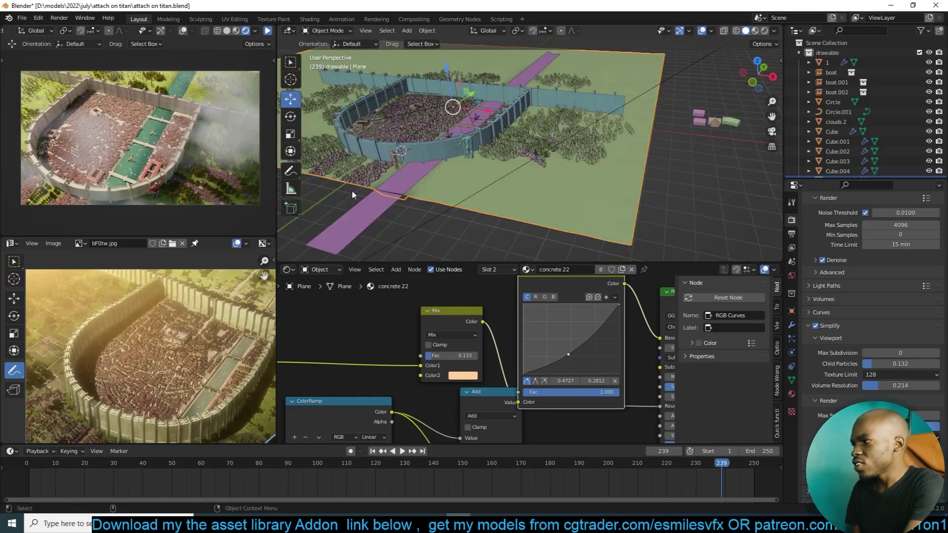
{"action": "scroll", "coordinate": [585, 177], "scroll_direction": "down", "scroll_amount": 4}
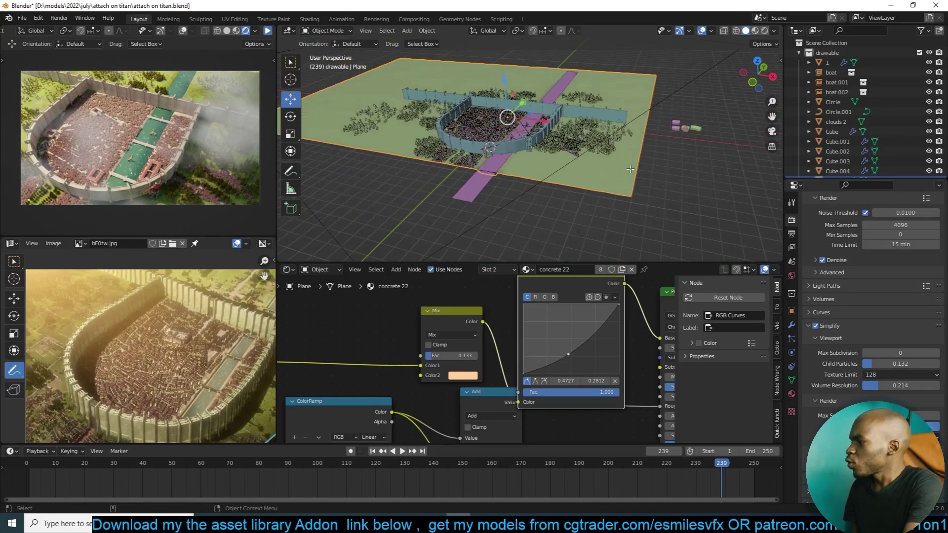
{"action": "key", "text": "Tab"}
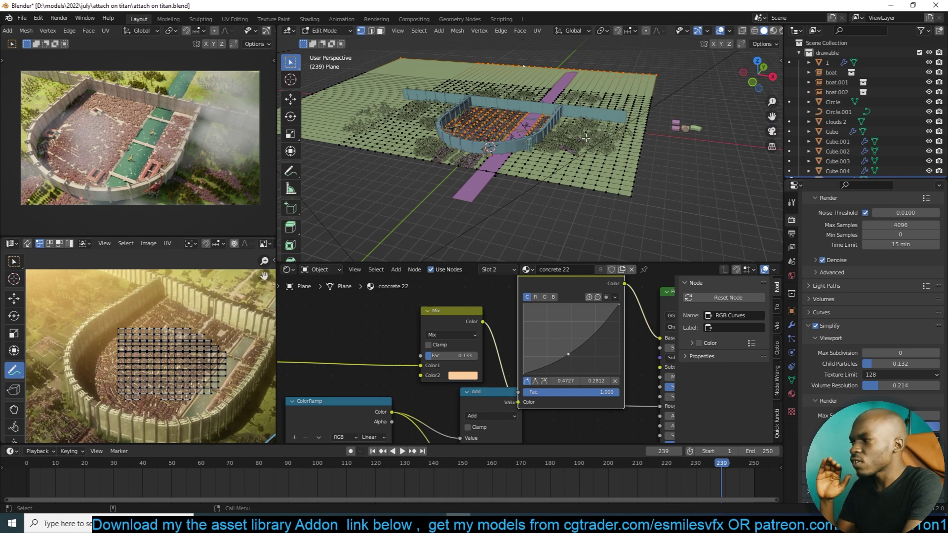
{"action": "scroll", "coordinate": [587, 141], "scroll_direction": "up", "scroll_amount": 3}
{"action": "key", "text": "Tab"}
{"action": "scroll", "coordinate": [568, 129], "scroll_direction": "up", "scroll_amount": 6}
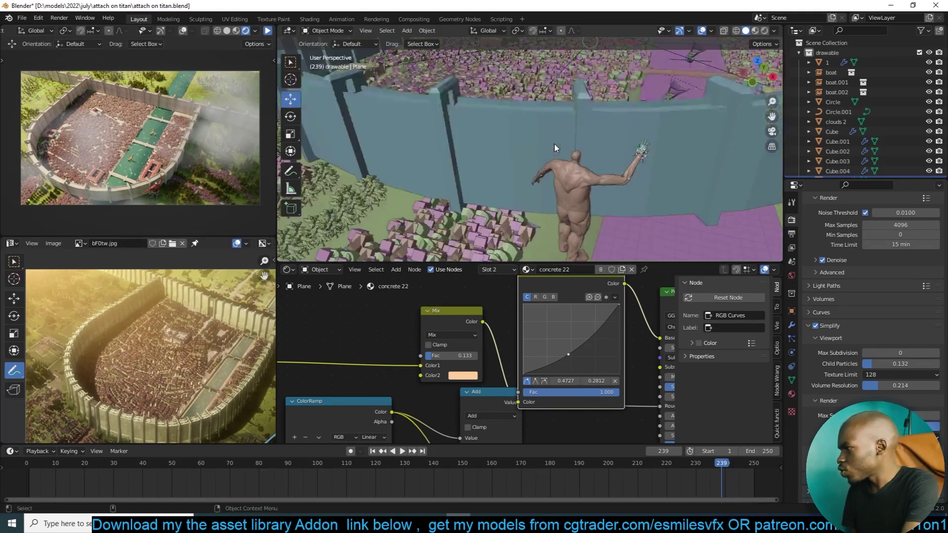
{"action": "scroll", "coordinate": [565, 127], "scroll_direction": "down", "scroll_amount": 2}
{"action": "scroll", "coordinate": [566, 138], "scroll_direction": "down", "scroll_amount": 4}
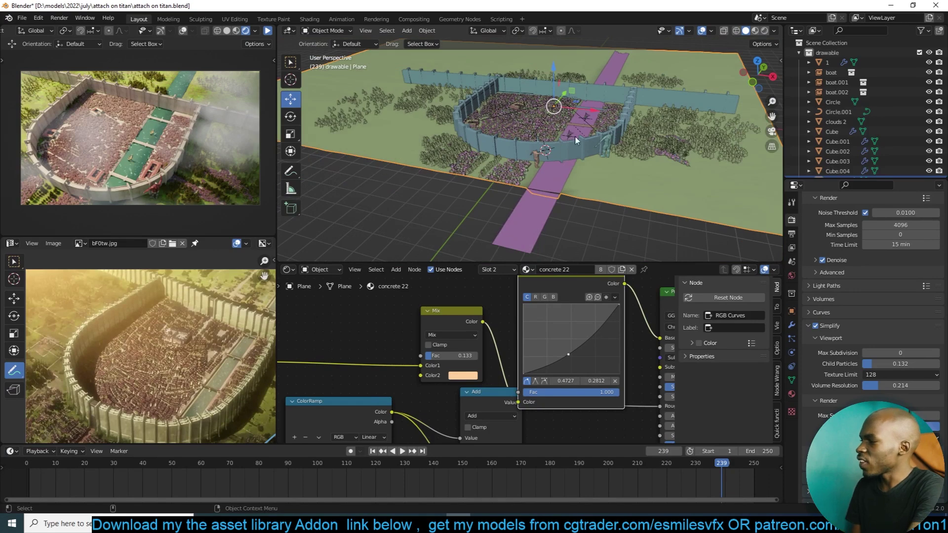
- Frame the ground plane and switch it into Weight Paint mode
{"action": "middle_click_drag", "start_coordinate": [672, 171], "coordinate": [633, 168], "text": "shift"}
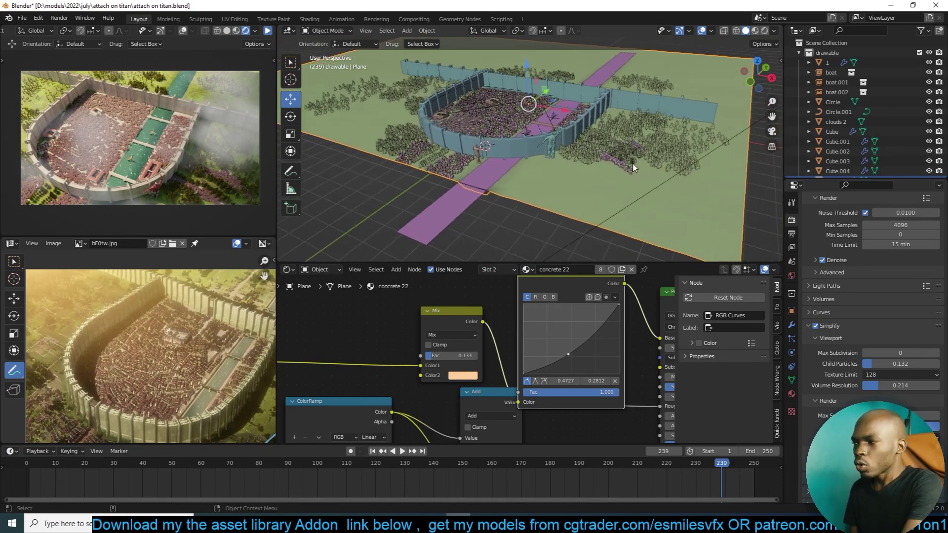
{"action": "key", "text": "Tab"}
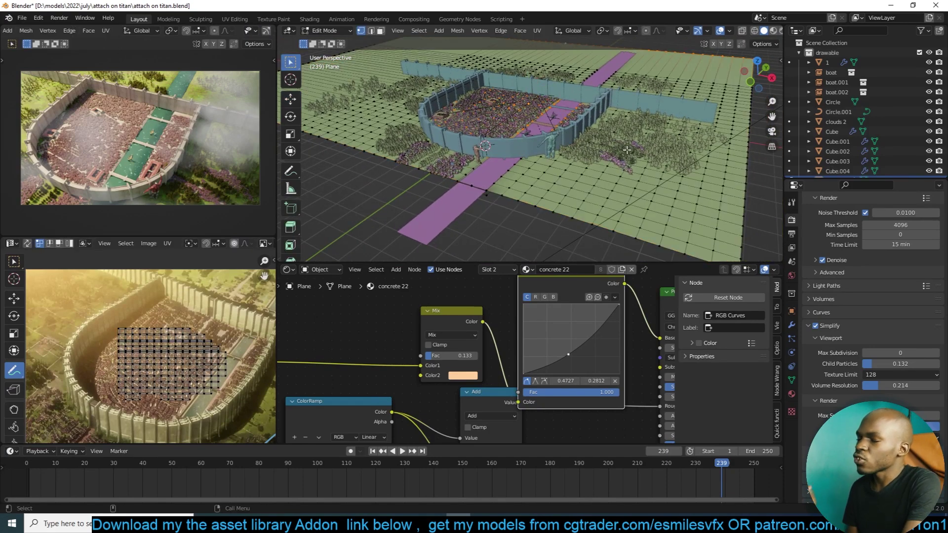
{"action": "key", "text": "Tab"}
{"action": "scroll", "coordinate": [612, 168], "scroll_direction": "up", "scroll_amount": 3}
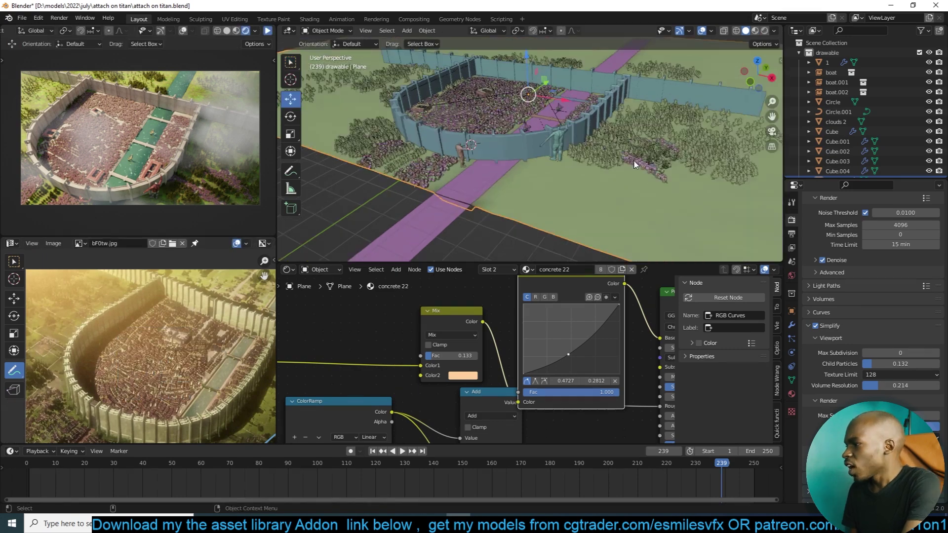
{"action": "middle_click_drag", "start_coordinate": [592, 190], "coordinate": [560, 187], "text": "shift"}
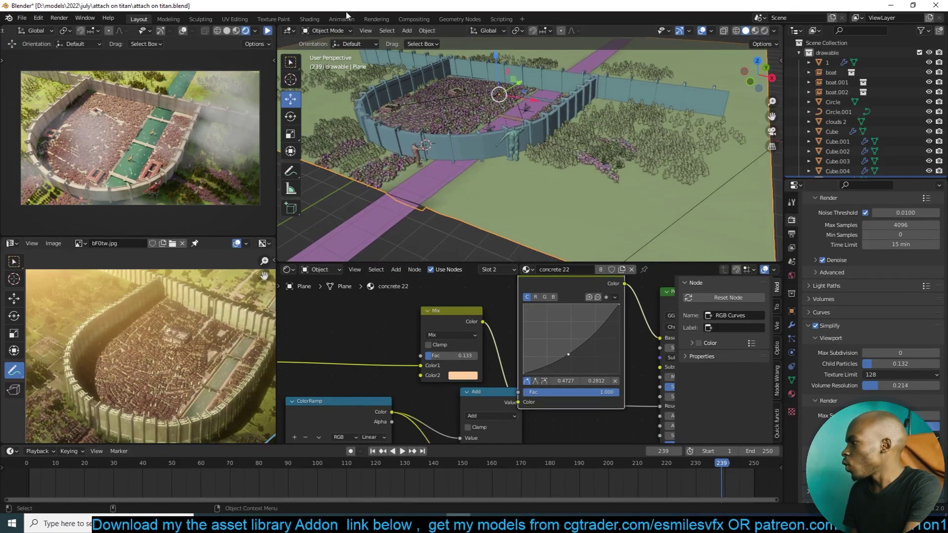
{"action": "left_click", "coordinate": [328, 30]}
{"action": "left_click", "coordinate": [336, 85]}
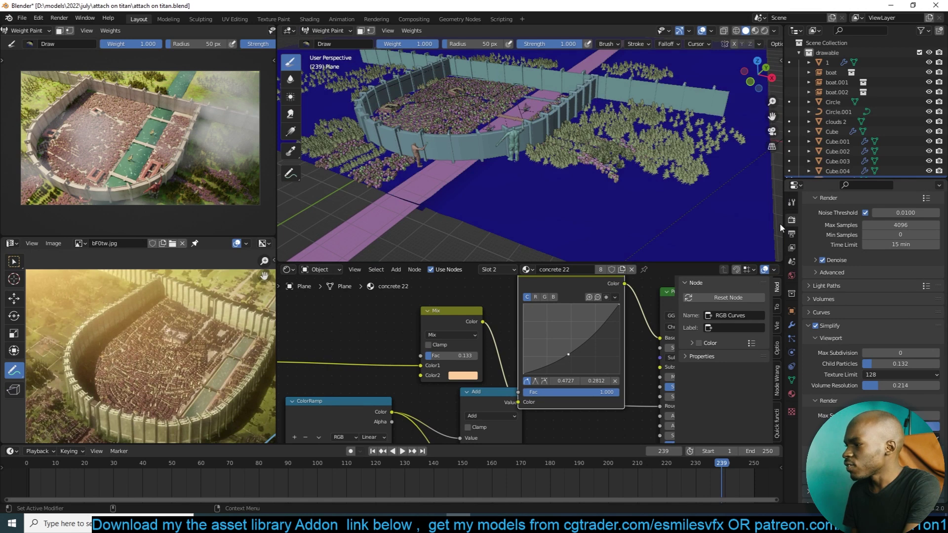
- Paint a weight stroke on the ground, return to Object Mode and view its vertex groups
{"action": "mouse_move", "coordinate": [617, 158]}
{"action": "left_mouse_down"}
{"action": "mouse_move", "coordinate": [583, 174]}
{"action": "mouse_move", "coordinate": [686, 184]}
{"action": "mouse_move", "coordinate": [679, 163]}
{"action": "mouse_move", "coordinate": [616, 147]}
{"action": "mouse_move", "coordinate": [567, 151]}
{"action": "mouse_move", "coordinate": [617, 145]}
{"action": "left_mouse_up"}
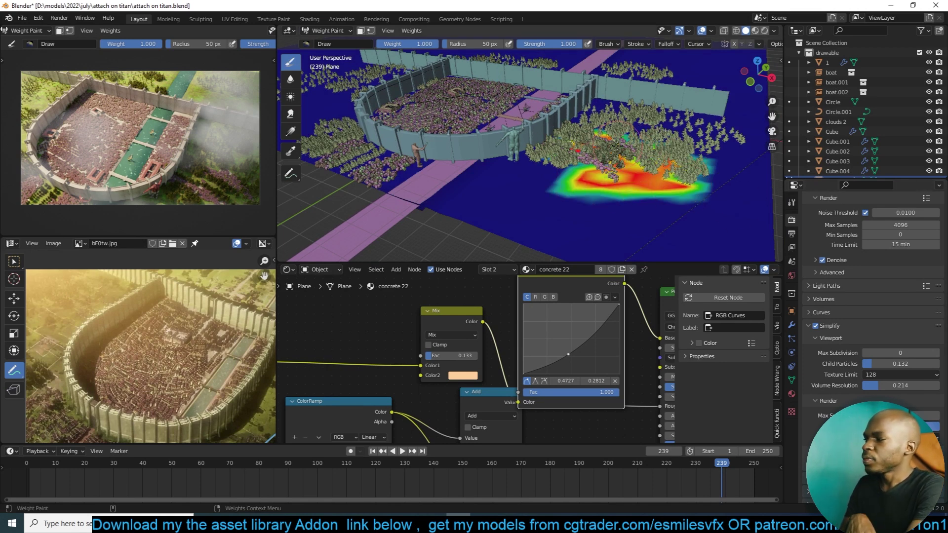
{"action": "scroll", "coordinate": [625, 149], "scroll_direction": "up", "scroll_amount": 5}
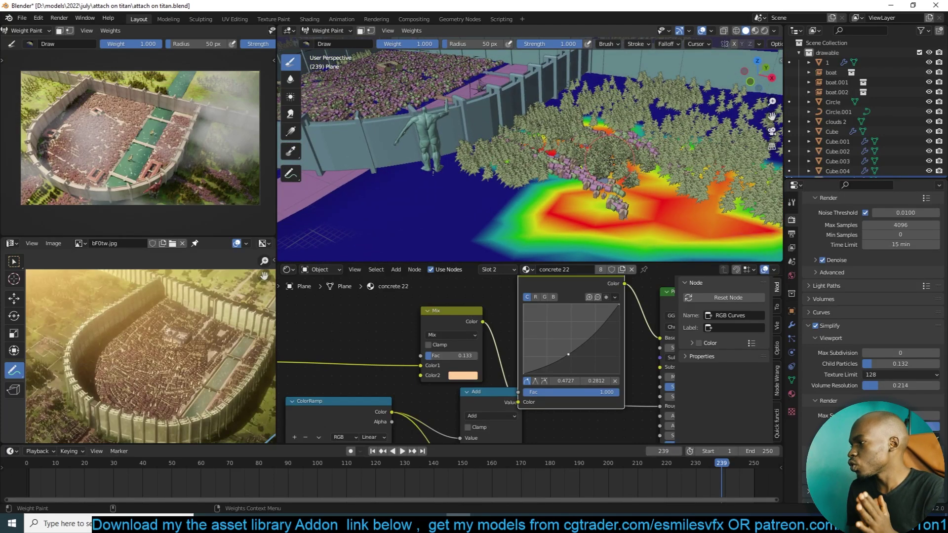
{"action": "left_click", "coordinate": [323, 31]}
{"action": "left_click", "coordinate": [330, 42]}
{"action": "scroll", "coordinate": [598, 146], "scroll_direction": "down", "scroll_amount": 5}
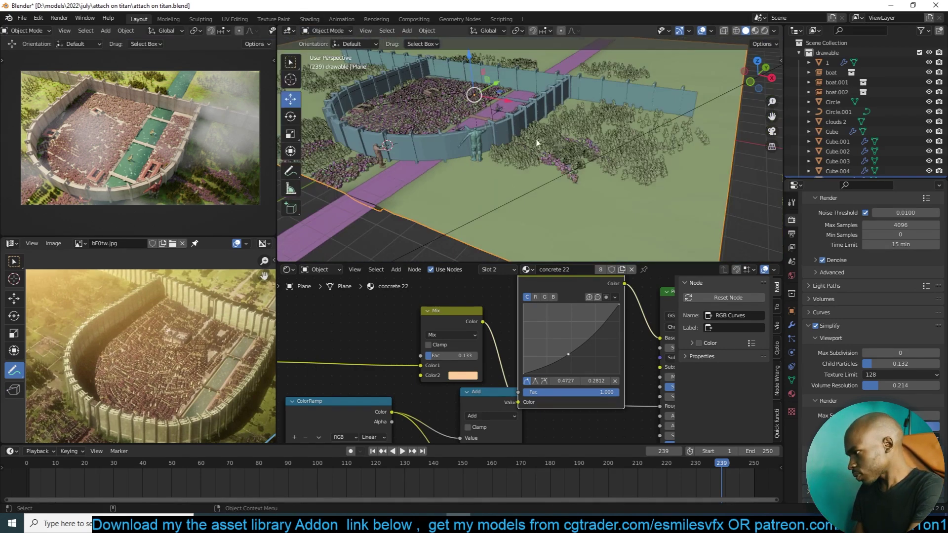
{"action": "scroll", "coordinate": [598, 143], "scroll_direction": "down", "scroll_amount": 1}
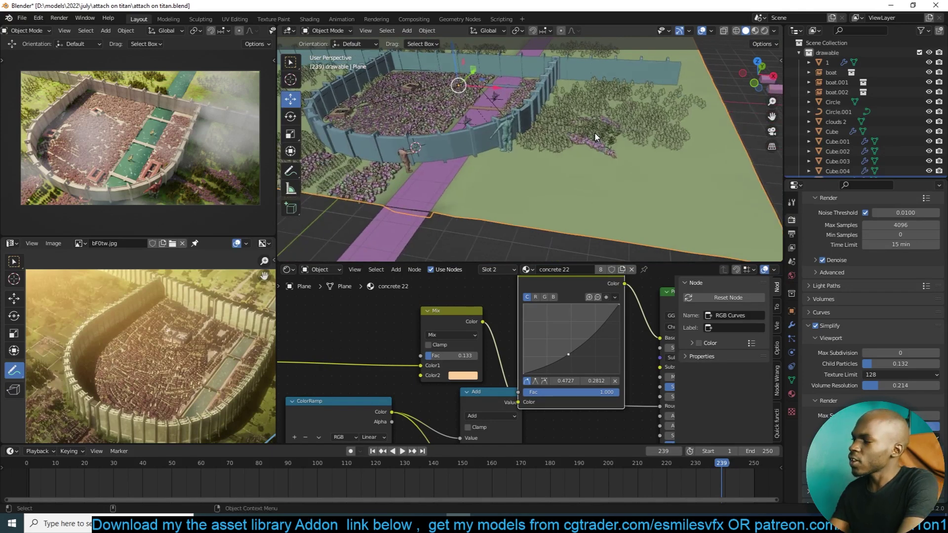
{"action": "left_click", "coordinate": [792, 378]}
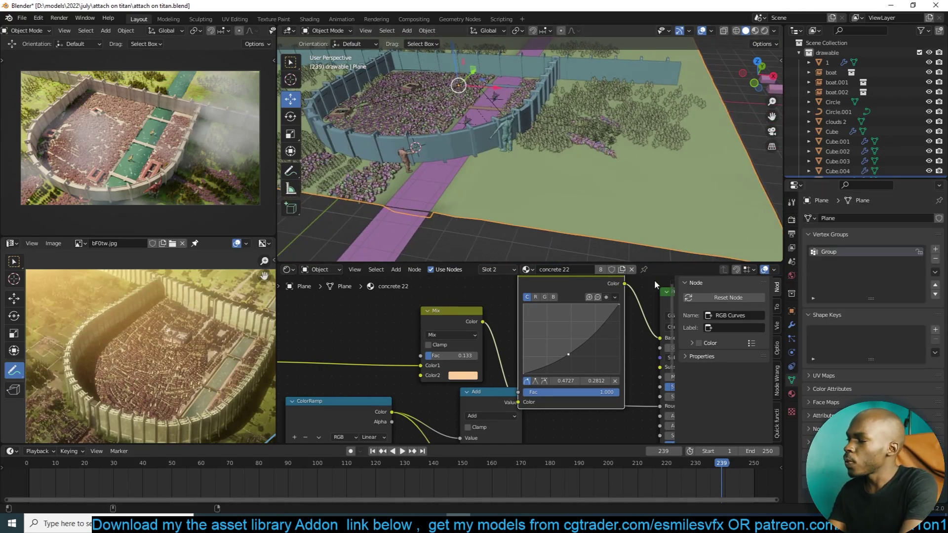
- Select the tree patch Plane.031 and isolate it in Local view
{"action": "middle_click_drag", "start_coordinate": [660, 138], "coordinate": [496, 132], "text": "shift"}
{"action": "left_click", "coordinate": [655, 141]}
{"action": "scroll", "coordinate": [691, 136], "scroll_direction": "up", "scroll_amount": 5}
{"action": "key", "text": "KP_Divide"}
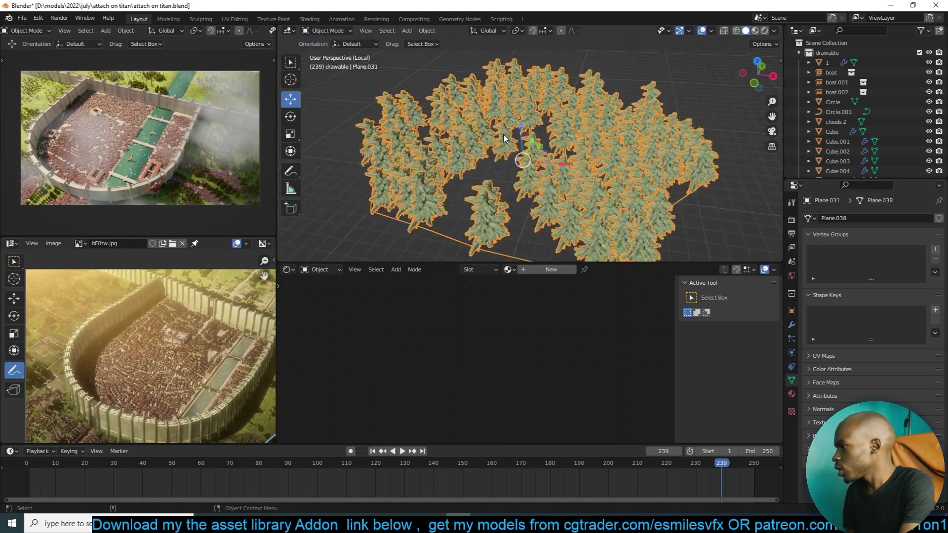
- Inspect the tree patch's object and instancing settings and briefly check its mesh
{"action": "left_click", "coordinate": [791, 310]}
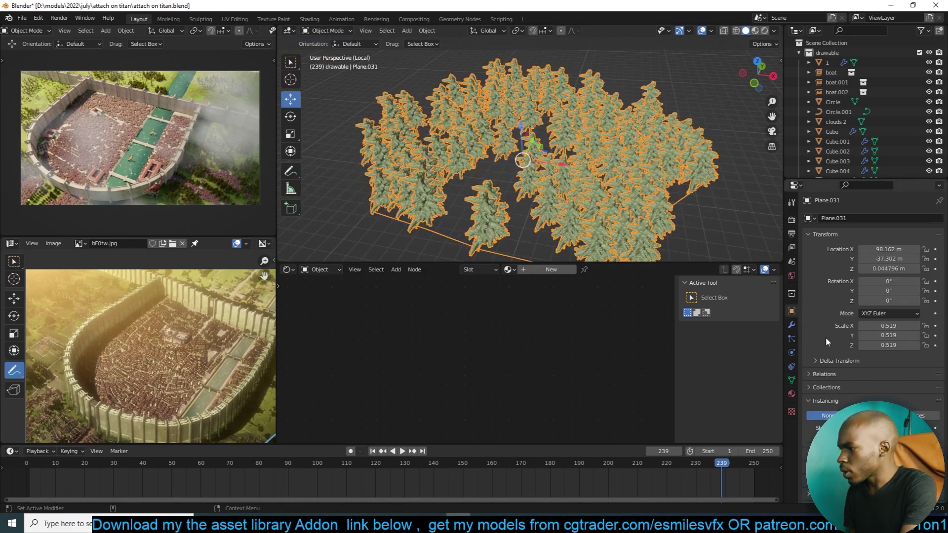
{"action": "left_click", "coordinate": [862, 428]}
{"action": "left_click", "coordinate": [731, 207]}
{"action": "middle_click_drag", "start_coordinate": [444, 143], "coordinate": [535, 138]}
{"action": "key", "text": "Tab"}
{"action": "key", "text": "Tab"}
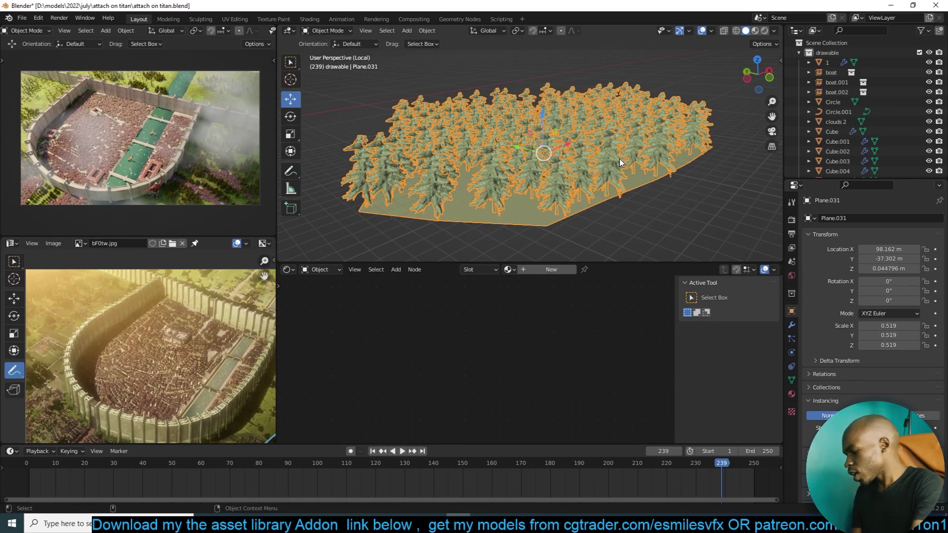
- Exit Local view and review the tree patch's modifiers in the full scene
{"action": "key", "text": "KP_Divide"}
{"action": "scroll", "coordinate": [618, 158], "scroll_direction": "down", "scroll_amount": 7}
{"action": "scroll", "coordinate": [415, 153], "scroll_direction": "up", "scroll_amount": 10}
{"action": "scroll", "coordinate": [390, 187], "scroll_direction": "down", "scroll_amount": 6}
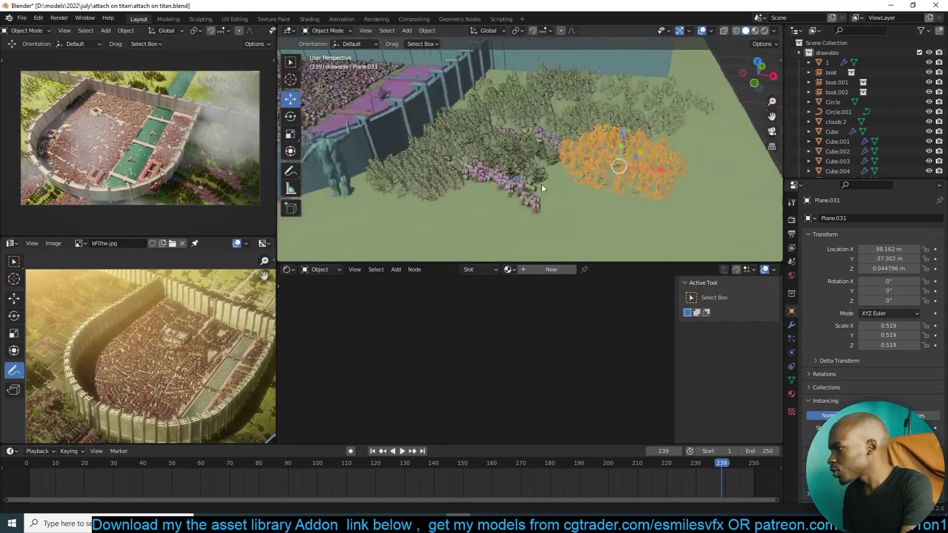
{"action": "left_click", "coordinate": [791, 325]}
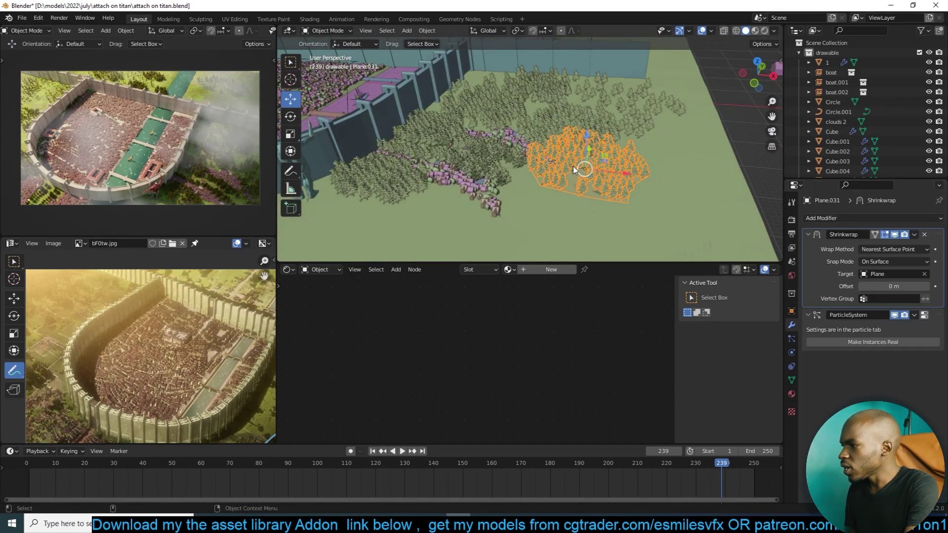
{"action": "middle_click_drag", "start_coordinate": [582, 158], "coordinate": [568, 147]}
{"action": "scroll", "coordinate": [568, 147], "scroll_direction": "up", "scroll_amount": 5}
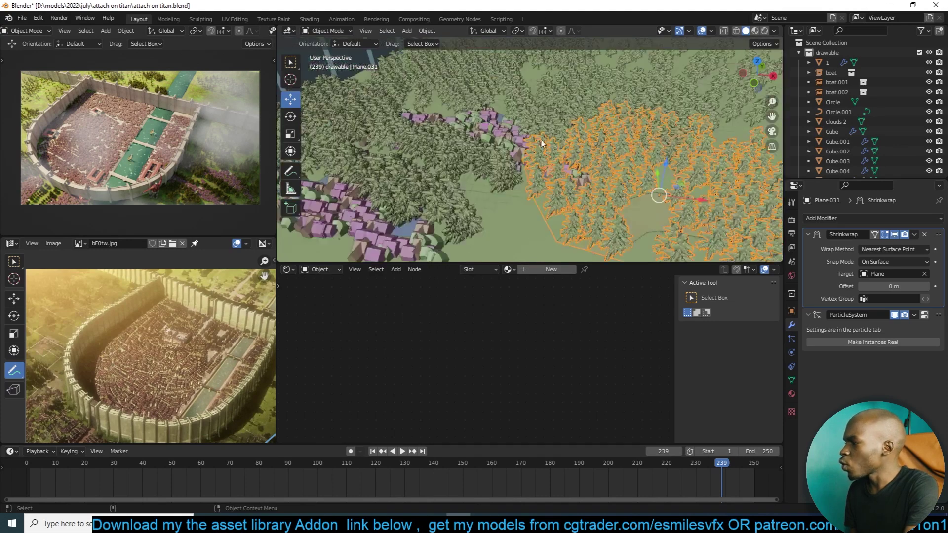
- Briefly enter Weight Paint on the tree patch, frame it, and return to Object Mode
{"action": "left_click", "coordinate": [323, 30]}
{"action": "left_click", "coordinate": [329, 86]}
{"action": "key", "text": "KP_Decimal"}
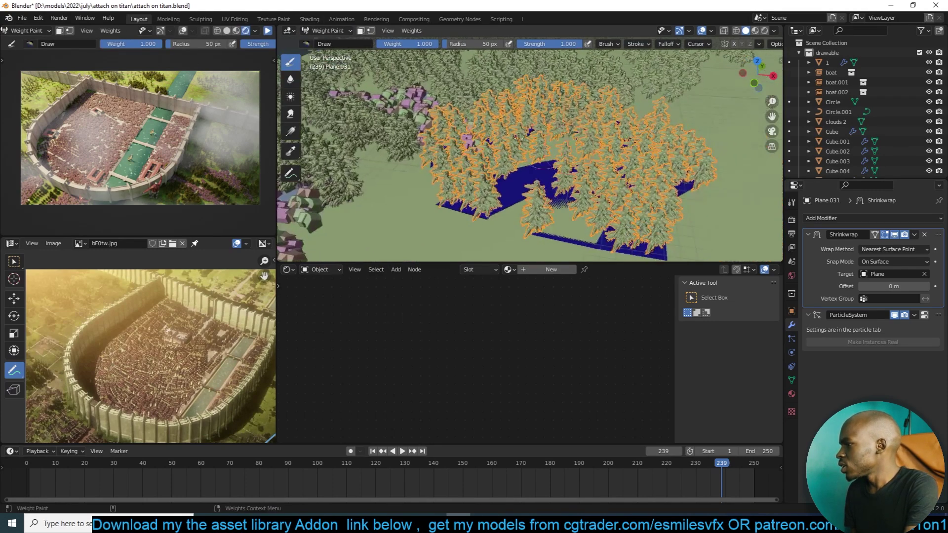
{"action": "left_click", "coordinate": [347, 31]}
{"action": "left_click", "coordinate": [324, 44]}
- Select the ground plane, switch to Weight Paint and brush full red weight below the trees
{"action": "left_click", "coordinate": [728, 158]}
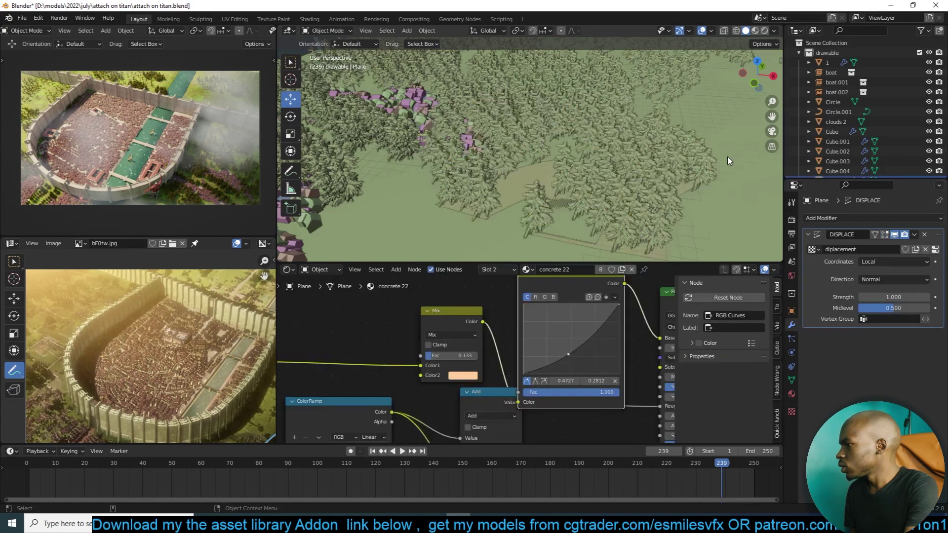
{"action": "scroll", "coordinate": [729, 158], "scroll_direction": "down", "scroll_amount": 6}
{"action": "scroll", "coordinate": [561, 101], "scroll_direction": "up", "scroll_amount": 6}
{"action": "left_click", "coordinate": [329, 32]}
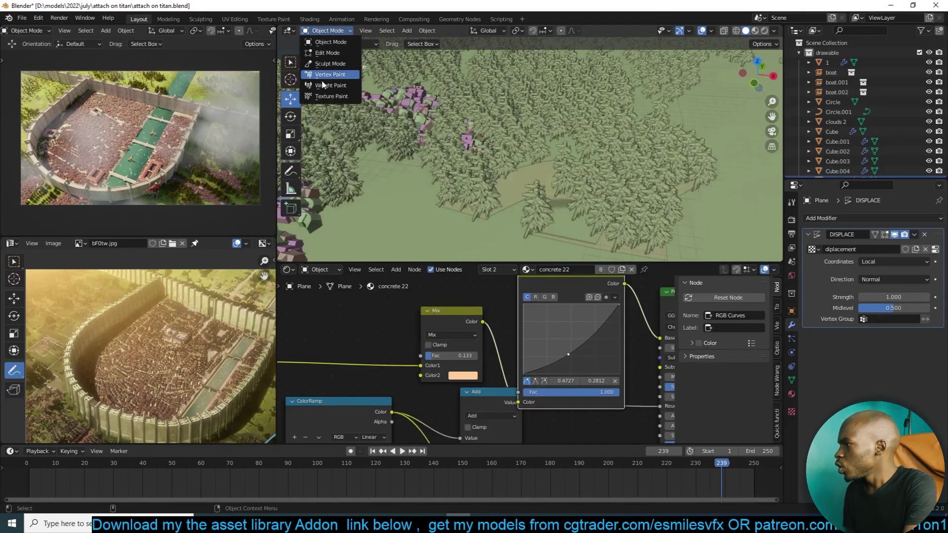
{"action": "left_click", "coordinate": [330, 86]}
{"action": "left_click_drag", "start_coordinate": [478, 148], "coordinate": [681, 202]}
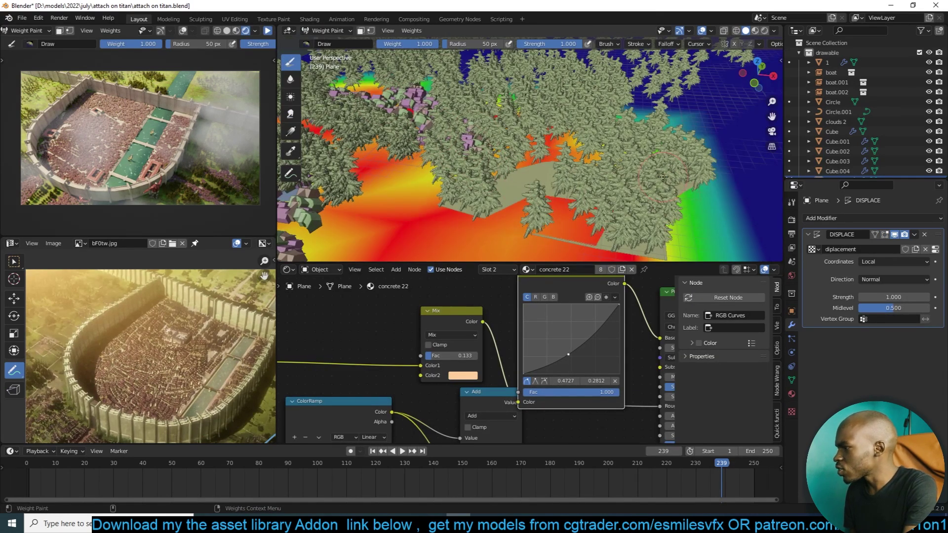
- Delete the ground plane's Group vertex group and start painting new weights
{"action": "left_click", "coordinate": [791, 380]}
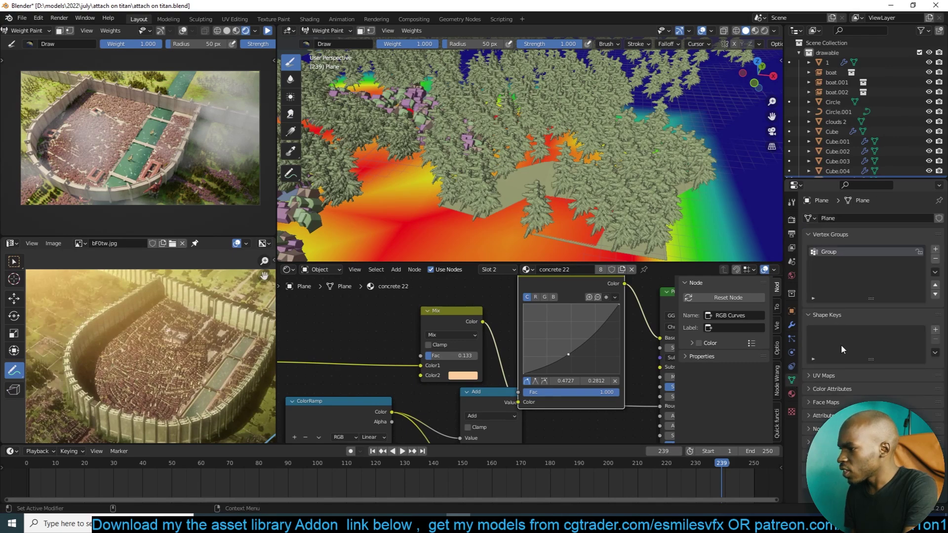
{"action": "left_click", "coordinate": [934, 259]}
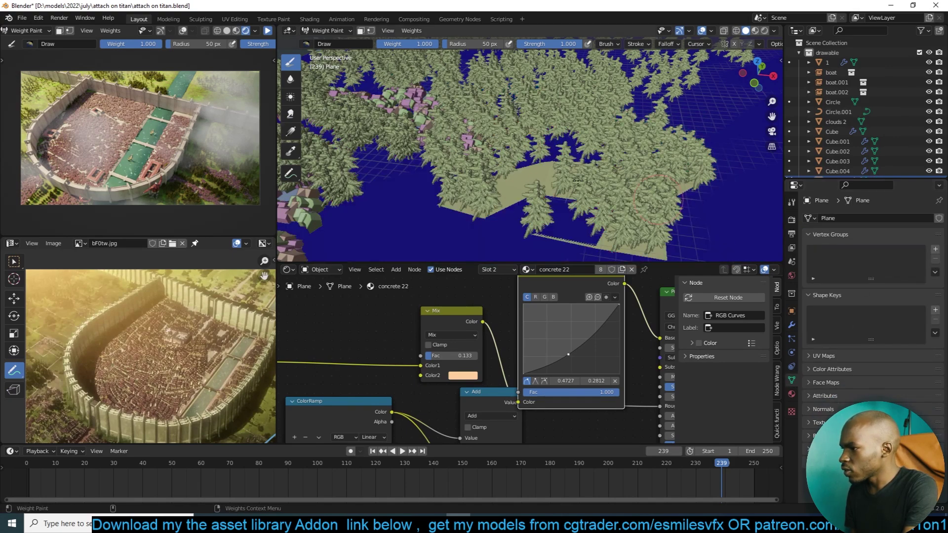
{"action": "scroll", "coordinate": [504, 159], "scroll_direction": "down", "scroll_amount": 5}
{"action": "scroll", "coordinate": [504, 159], "scroll_direction": "up", "scroll_amount": 6}
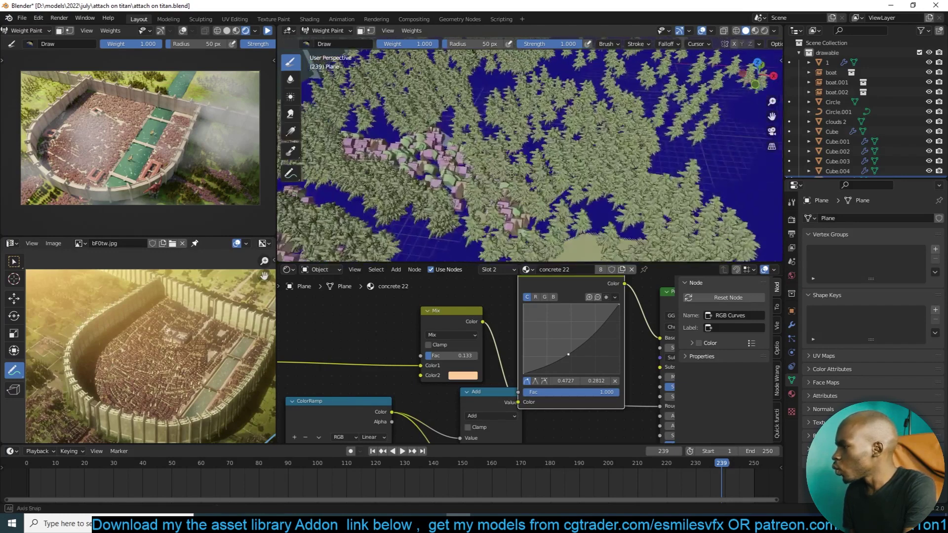
{"action": "middle_click_drag", "start_coordinate": [508, 141], "coordinate": [510, 160]}
{"action": "left_click_drag", "start_coordinate": [506, 115], "coordinate": [517, 204]}
- Paint more weight over the ground among the trees, then return to Object Mode
{"action": "scroll", "coordinate": [691, 207], "scroll_direction": "down", "scroll_amount": 7}
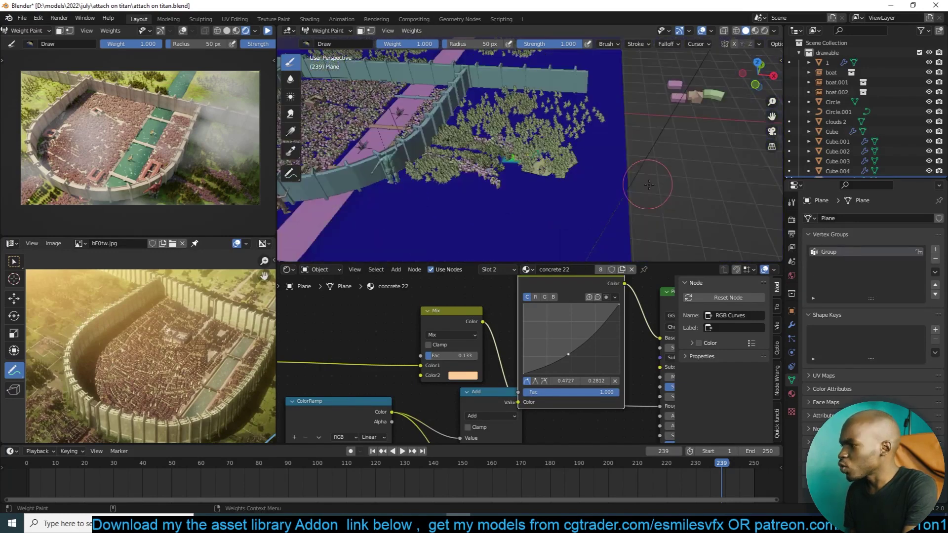
{"action": "scroll", "coordinate": [681, 192], "scroll_direction": "up", "scroll_amount": 4}
{"action": "middle_click_drag", "start_coordinate": [643, 186], "coordinate": [641, 196]}
{"action": "scroll", "coordinate": [644, 168], "scroll_direction": "up", "scroll_amount": 4}
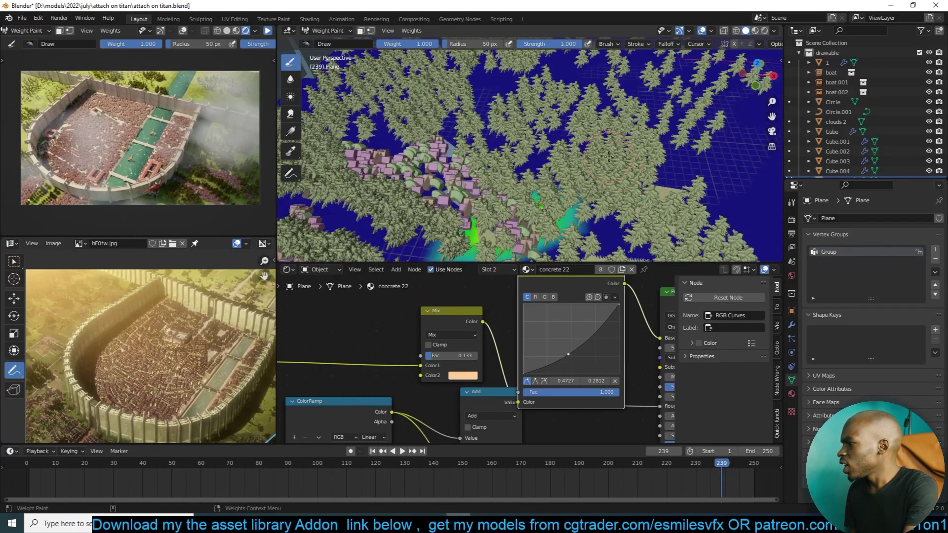
{"action": "scroll", "coordinate": [635, 160], "scroll_direction": "down", "scroll_amount": 7}
{"action": "mouse_move", "coordinate": [560, 126]}
{"action": "left_mouse_down"}
{"action": "mouse_move", "coordinate": [532, 147]}
{"action": "mouse_move", "coordinate": [603, 215]}
{"action": "mouse_move", "coordinate": [548, 180]}
{"action": "left_mouse_up"}
{"action": "scroll", "coordinate": [548, 179], "scroll_direction": "up", "scroll_amount": 4}
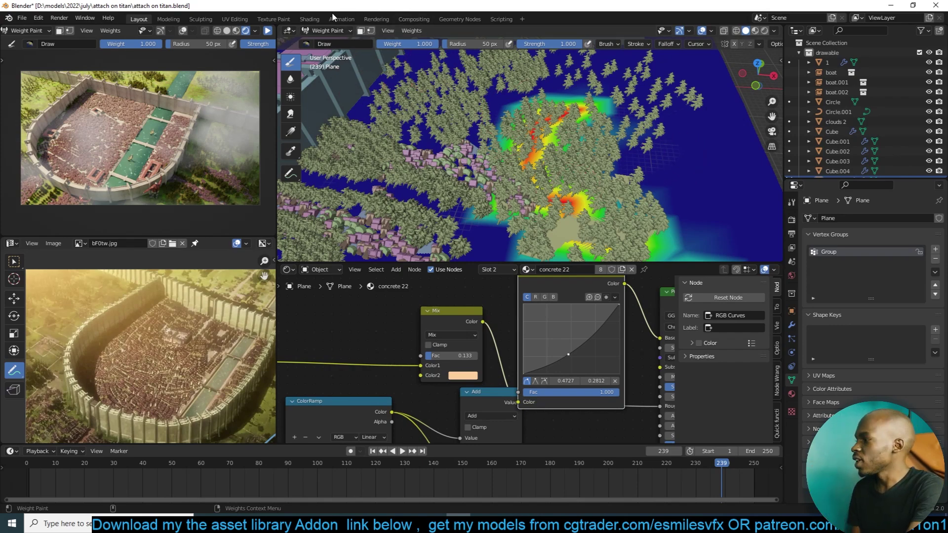
{"action": "left_click", "coordinate": [326, 31]}
{"action": "left_click", "coordinate": [328, 39]}
- Select the tree patch Plane.031, inspect it in isolation, then frame it from the top view
{"action": "scroll", "coordinate": [587, 178], "scroll_direction": "up", "scroll_amount": 2}
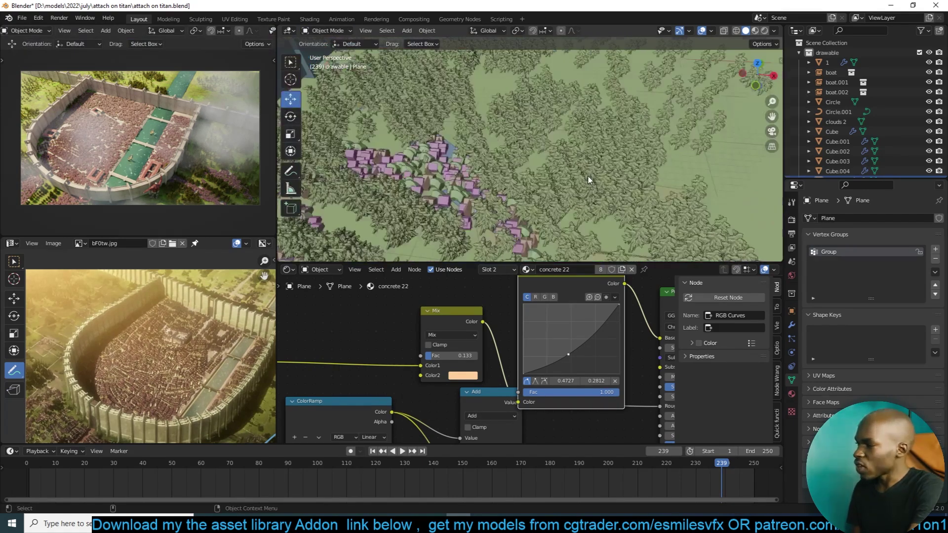
{"action": "left_click", "coordinate": [591, 180]}
{"action": "scroll", "coordinate": [591, 179], "scroll_direction": "down", "scroll_amount": 6}
{"action": "scroll", "coordinate": [591, 178], "scroll_direction": "up", "scroll_amount": 4}
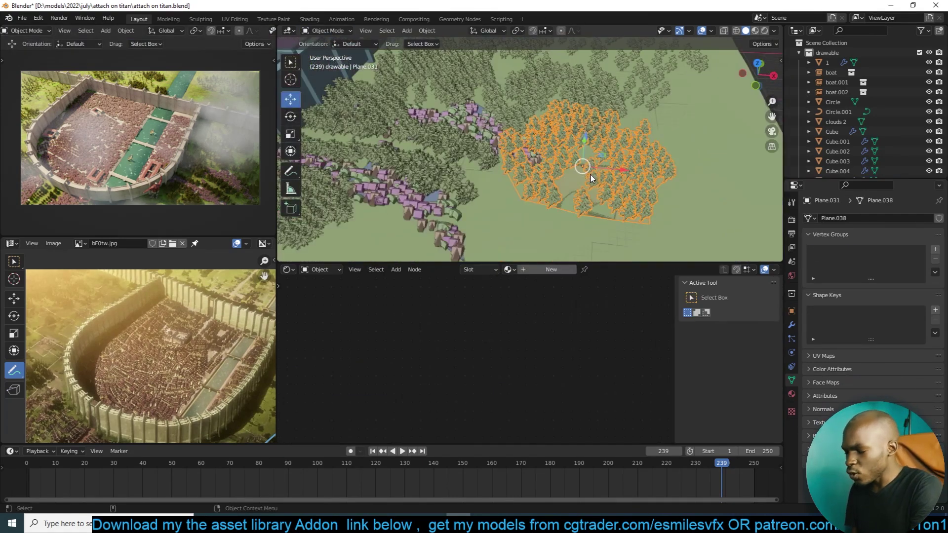
{"action": "key", "text": "KP_Divide"}
{"action": "middle_click_drag", "start_coordinate": [591, 173], "coordinate": [567, 140]}
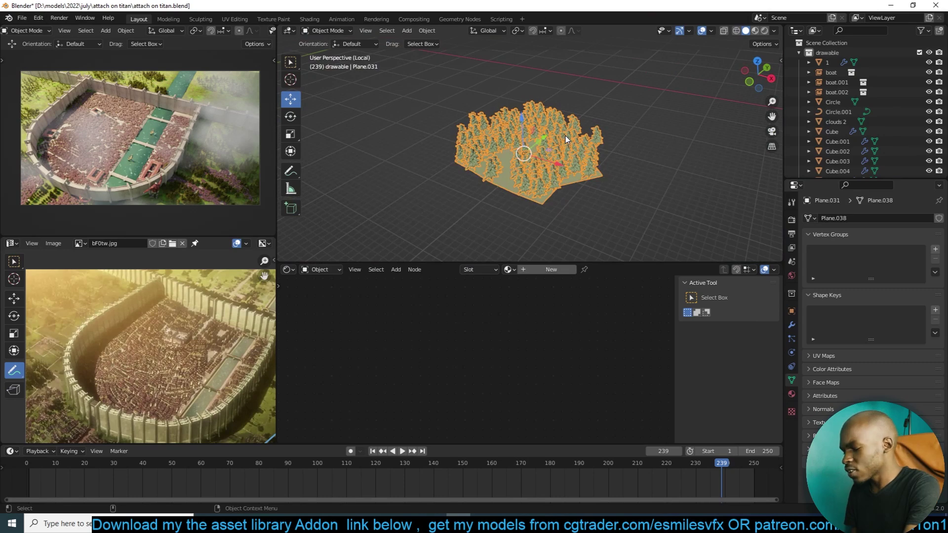
{"action": "key", "text": "KP_Divide"}
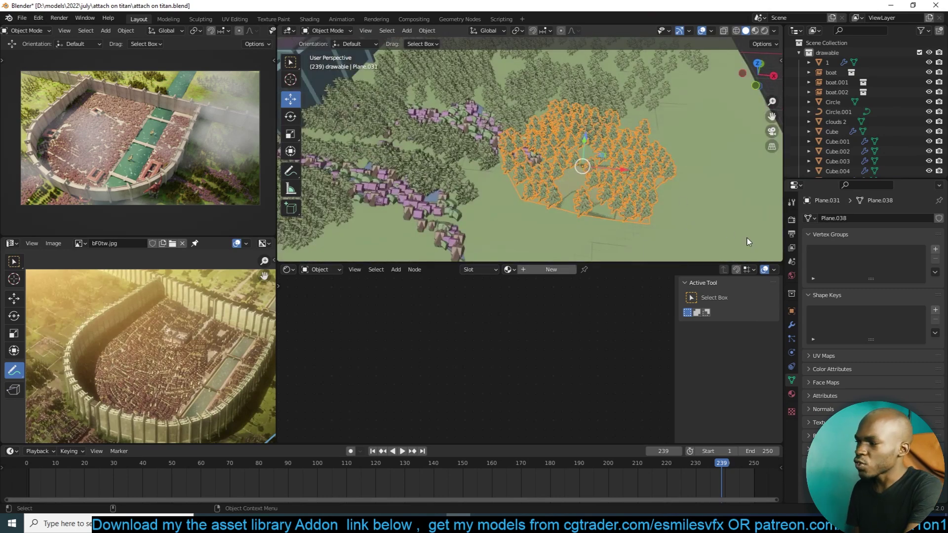
{"action": "key", "text": "KP_7"}
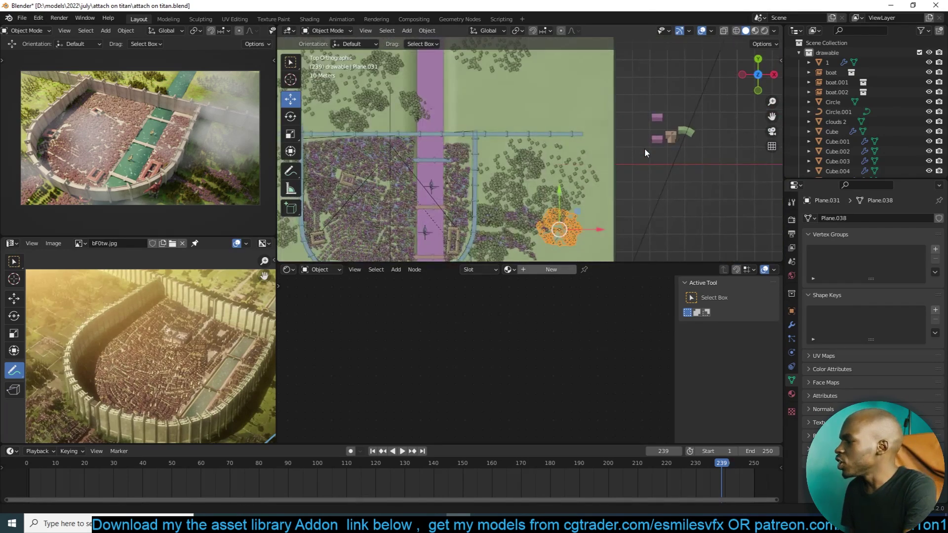
{"action": "middle_click_drag", "start_coordinate": [644, 148], "coordinate": [643, 101], "text": "shift"}
{"action": "middle_click_drag", "start_coordinate": [601, 159], "coordinate": [632, 125], "text": "shift"}
- Duplicate the tree patch, place the copy down-left, and annotate a small mark to its right
{"action": "key", "text": "shift+d"}
{"action": "left_click", "coordinate": [591, 166]}
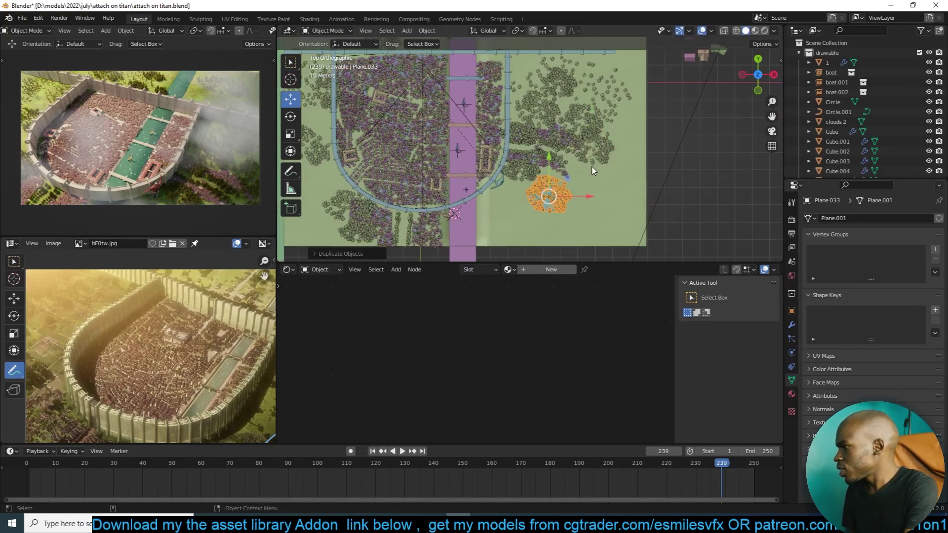
{"action": "scroll", "coordinate": [593, 170], "scroll_direction": "up", "scroll_amount": 4}
{"action": "key", "text": "Tab"}
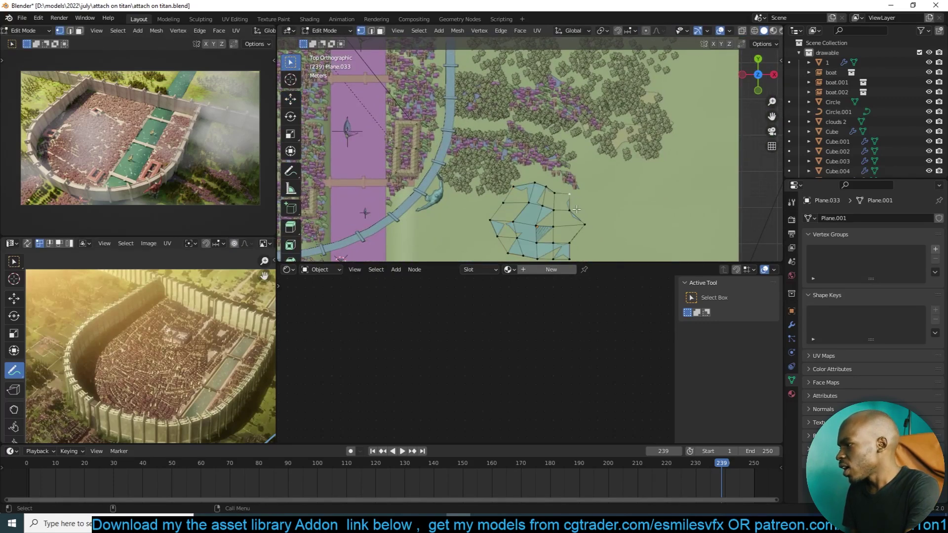
{"action": "key", "text": "Tab"}
{"action": "middle_click_drag", "start_coordinate": [620, 205], "coordinate": [610, 193], "text": "shift"}
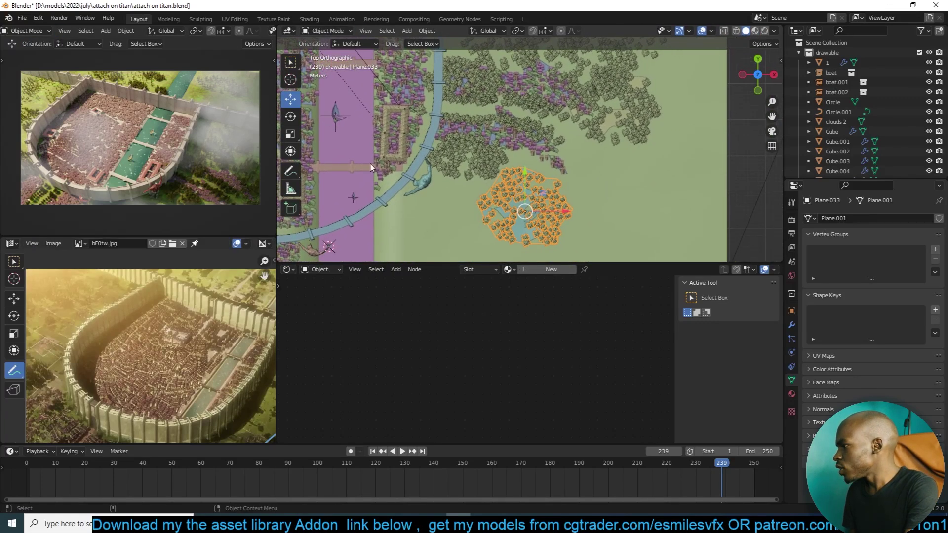
{"action": "left_click", "coordinate": [292, 169]}
{"action": "left_click_drag", "start_coordinate": [596, 201], "coordinate": [602, 202]}
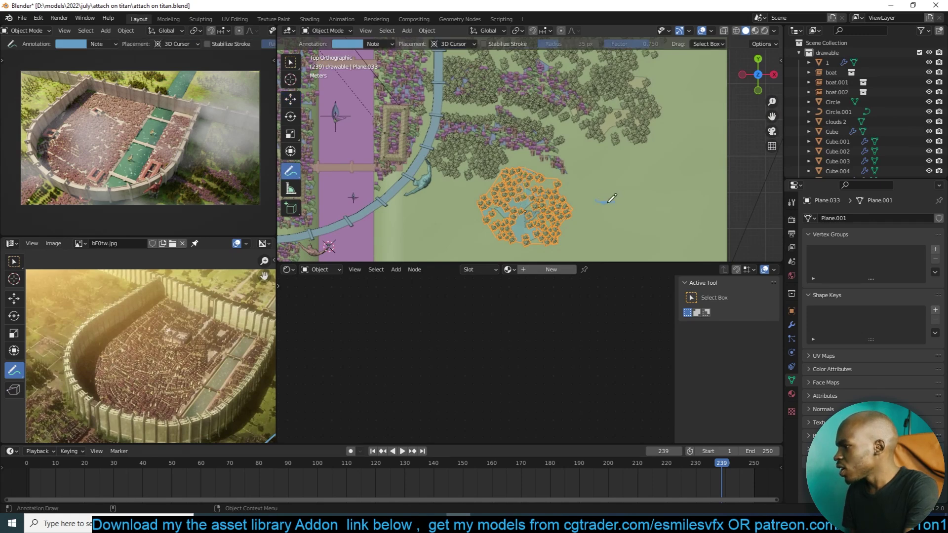
- In face-select mode, copy one face of the patch far out to the right
{"action": "key", "text": "Tab"}
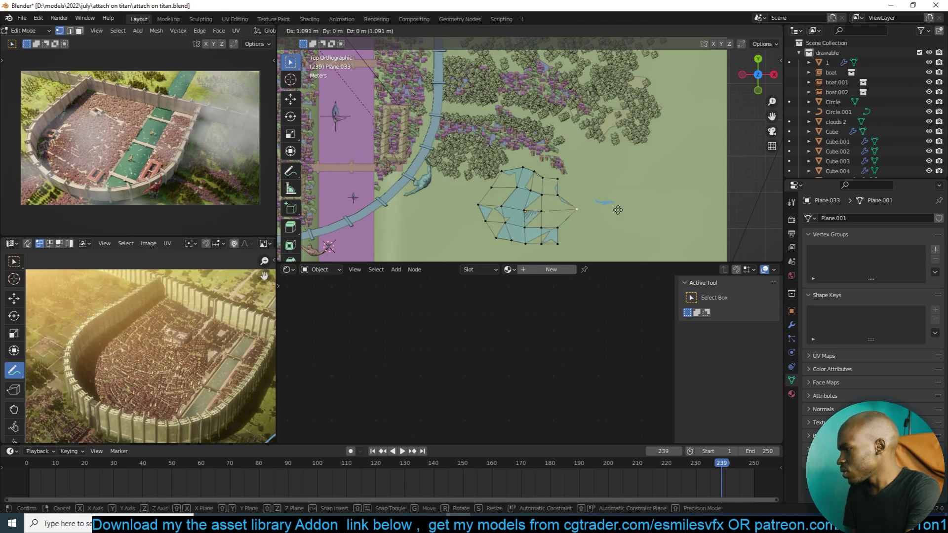
{"action": "key", "text": "Tab"}
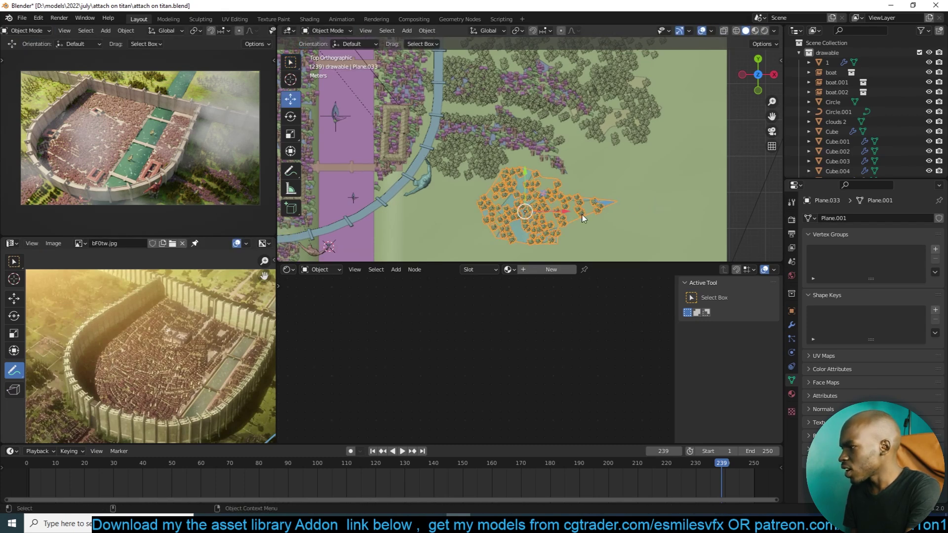
{"action": "key", "text": "Tab"}
{"action": "key", "text": "3"}
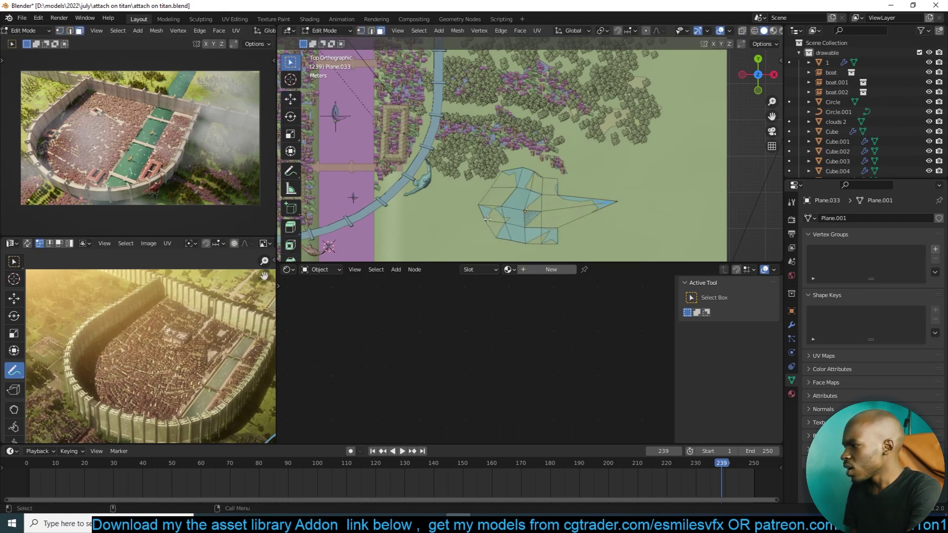
{"action": "left_click", "coordinate": [489, 216]}
{"action": "key", "text": "shift+d"}
{"action": "left_click", "coordinate": [689, 186]}
- Scale the separate copied face down into a small patch
{"action": "key", "text": "Tab"}
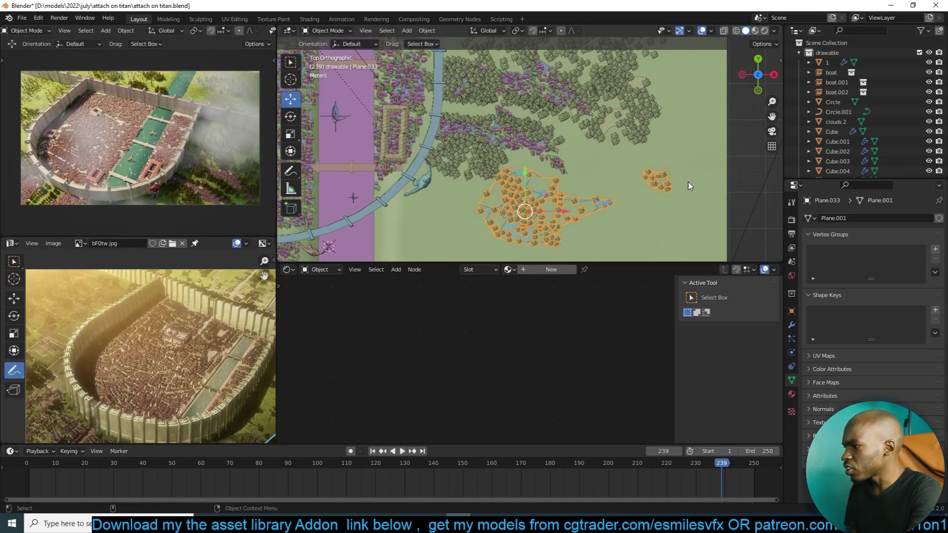
{"action": "key", "text": "Tab"}
{"action": "key", "text": "Tab"}
{"action": "key", "text": "Tab"}
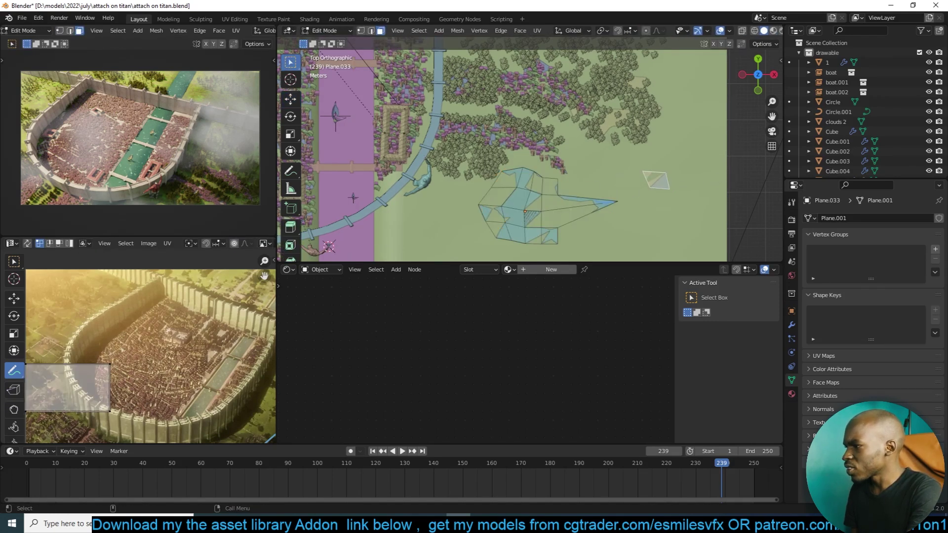
{"action": "key", "text": "s"}
{"action": "left_click", "coordinate": [697, 182]}
{"action": "key", "text": "Tab"}
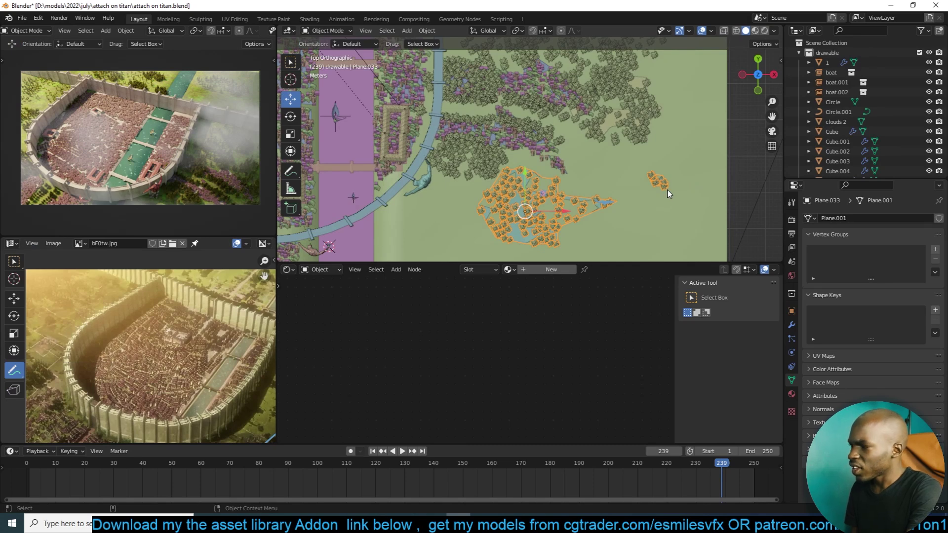
- Raise the particle Emission Source's Particles/Face from 0 to 1, leaving distribution unchanged
{"action": "left_click", "coordinate": [792, 325]}
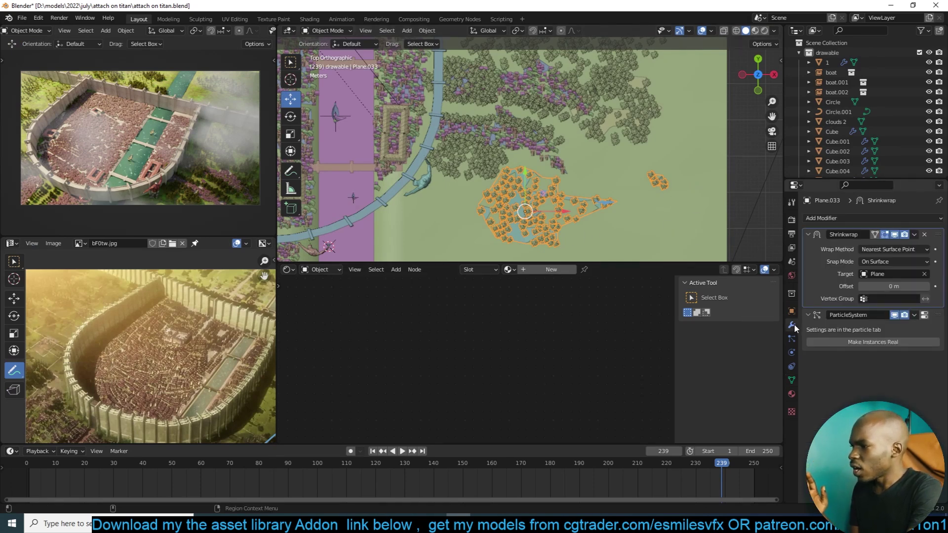
{"action": "left_click", "coordinate": [791, 352]}
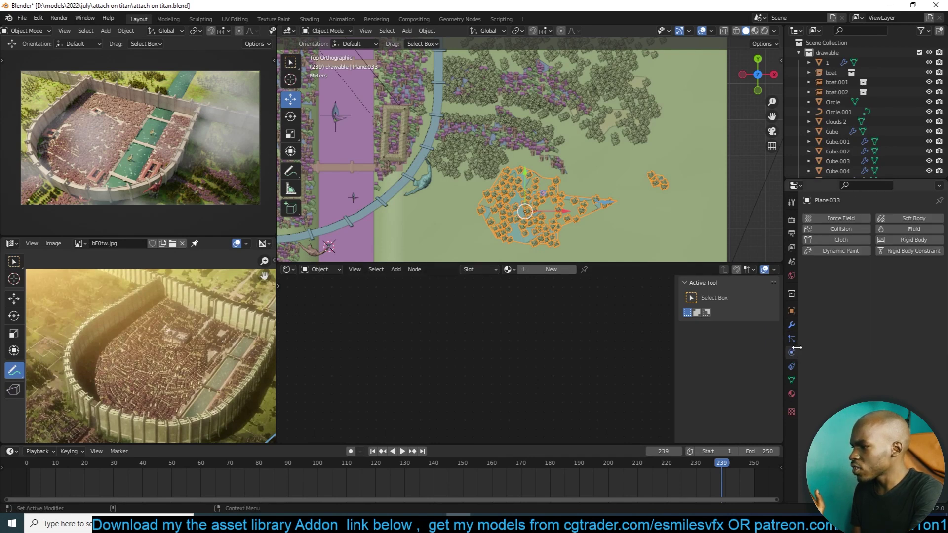
{"action": "left_click", "coordinate": [792, 339]}
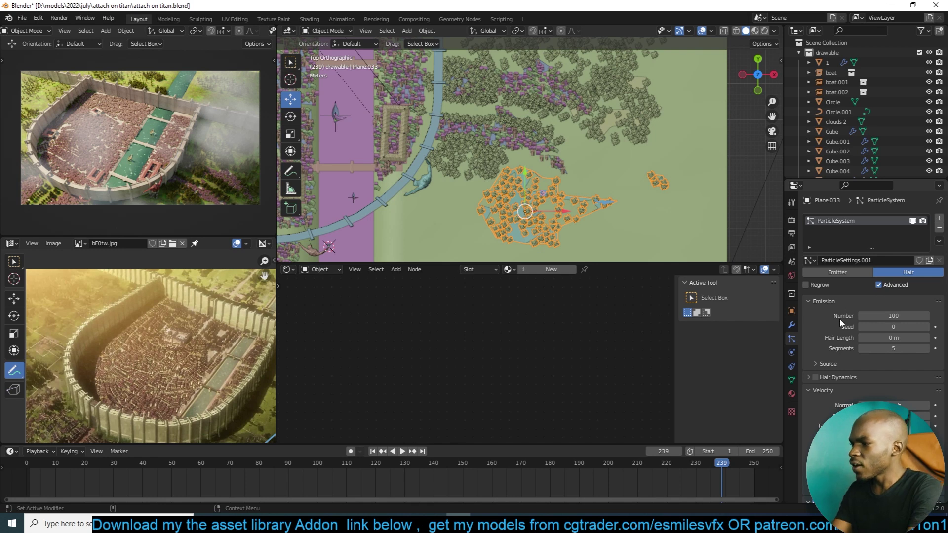
{"action": "left_click", "coordinate": [836, 362]}
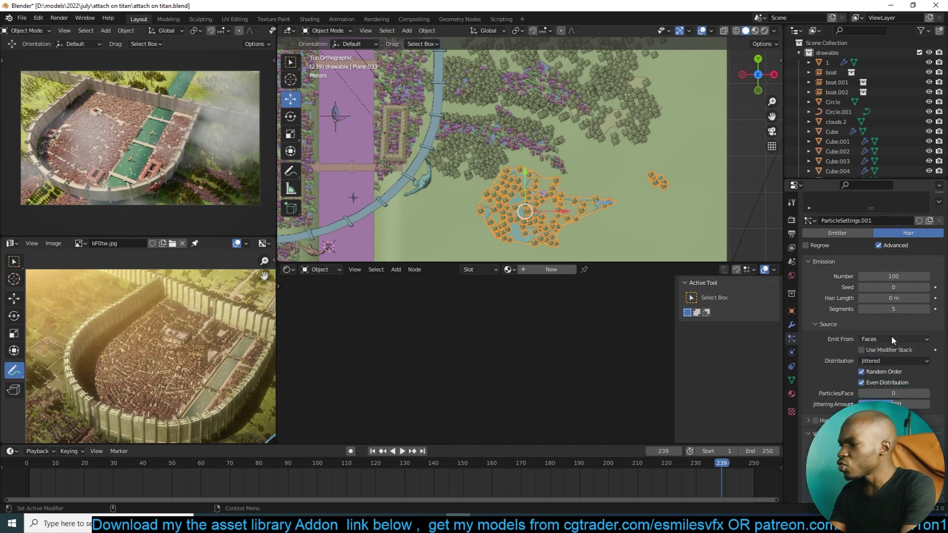
{"action": "left_click", "coordinate": [877, 358]}
{"action": "left_click", "coordinate": [859, 360]}
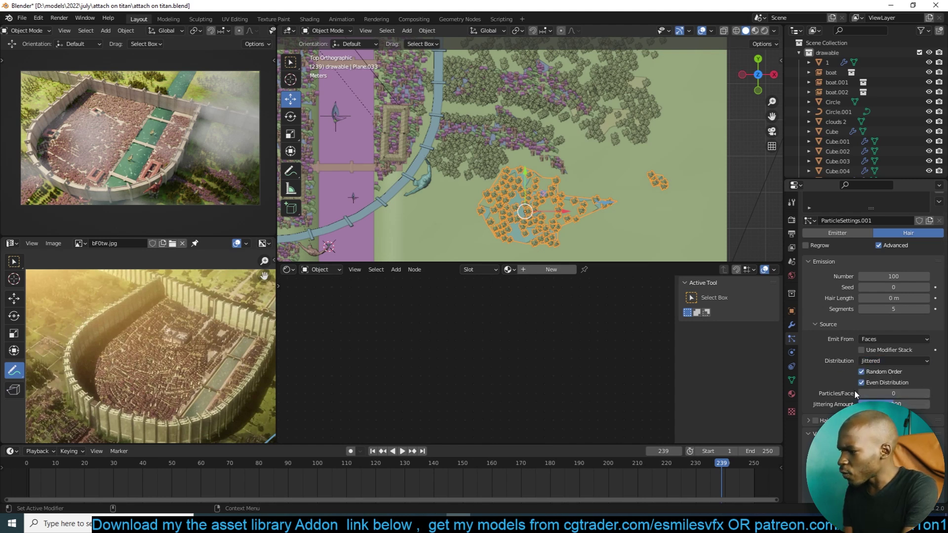
{"action": "left_click", "coordinate": [927, 393]}
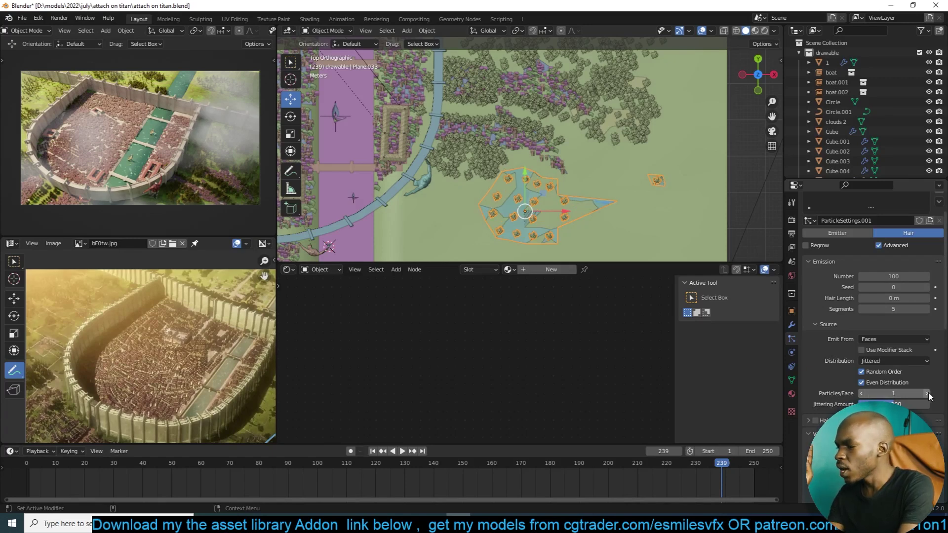
{"action": "scroll", "coordinate": [641, 194], "scroll_direction": "up", "scroll_amount": 2}
{"action": "middle_click_drag", "start_coordinate": [641, 193], "coordinate": [496, 161], "text": "shift"}
{"action": "key", "text": "Tab"}
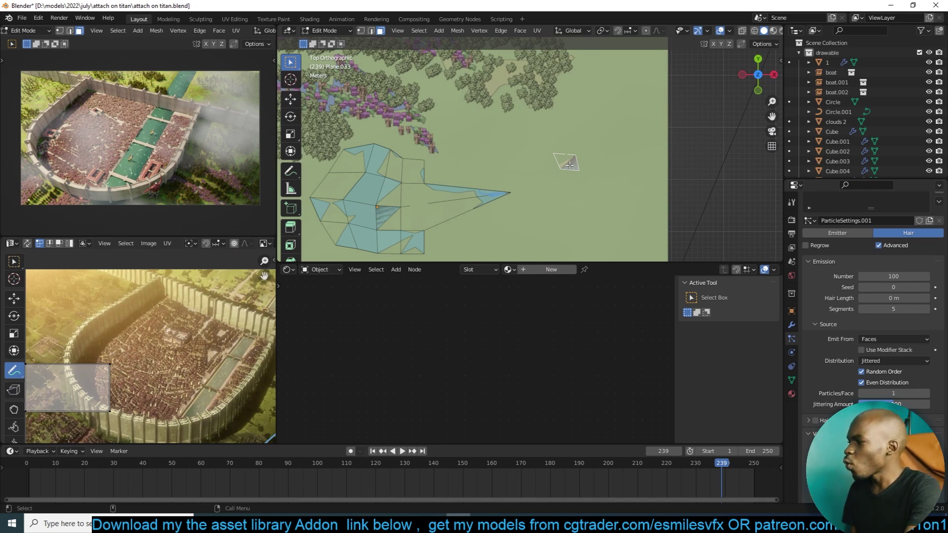
- Clear the mesh selection, check the trees in Object Mode, and return to Edit Mode
{"action": "key", "text": "a"}
{"action": "scroll", "coordinate": [526, 149], "scroll_direction": "down", "scroll_amount": 1}
{"action": "key", "text": "alt+a"}
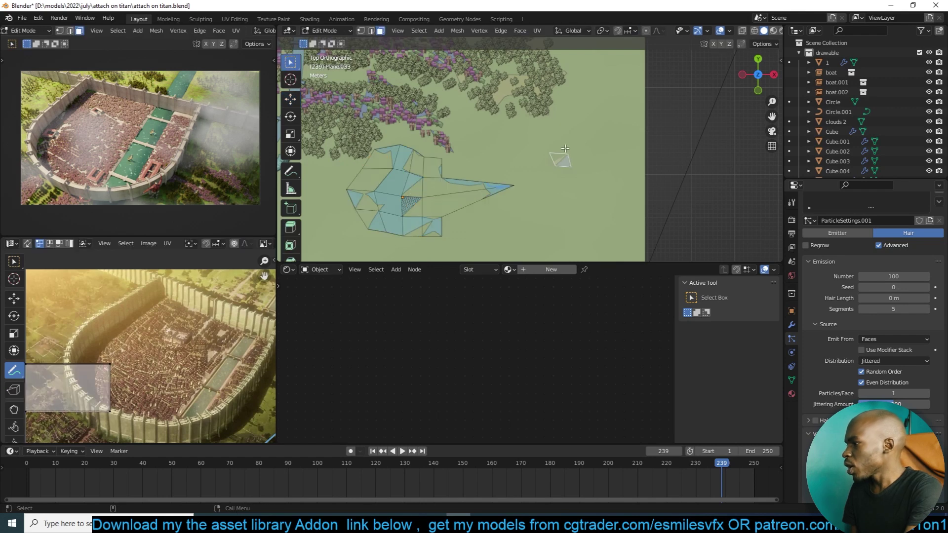
{"action": "key", "text": "Tab"}
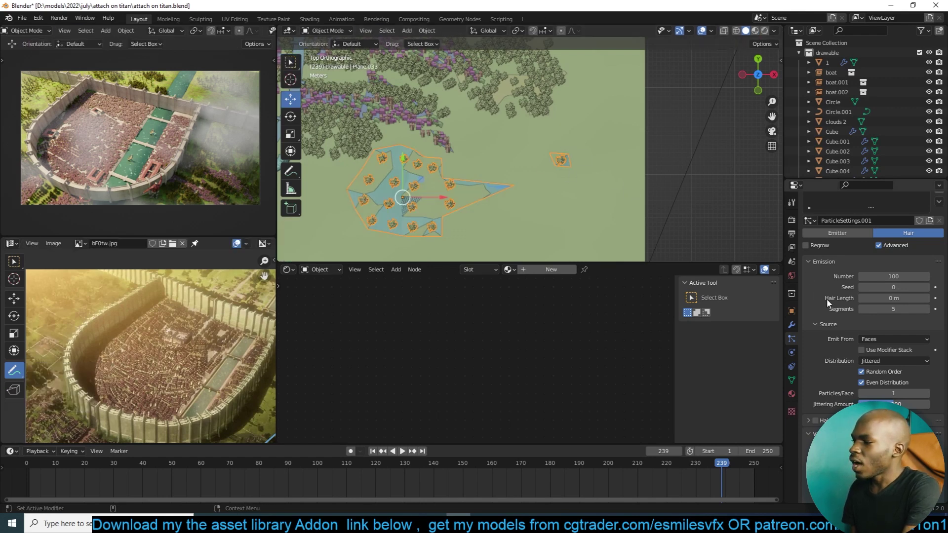
{"action": "middle_click_drag", "start_coordinate": [563, 178], "coordinate": [649, 113], "text": "shift"}
{"action": "key", "text": "Tab"}
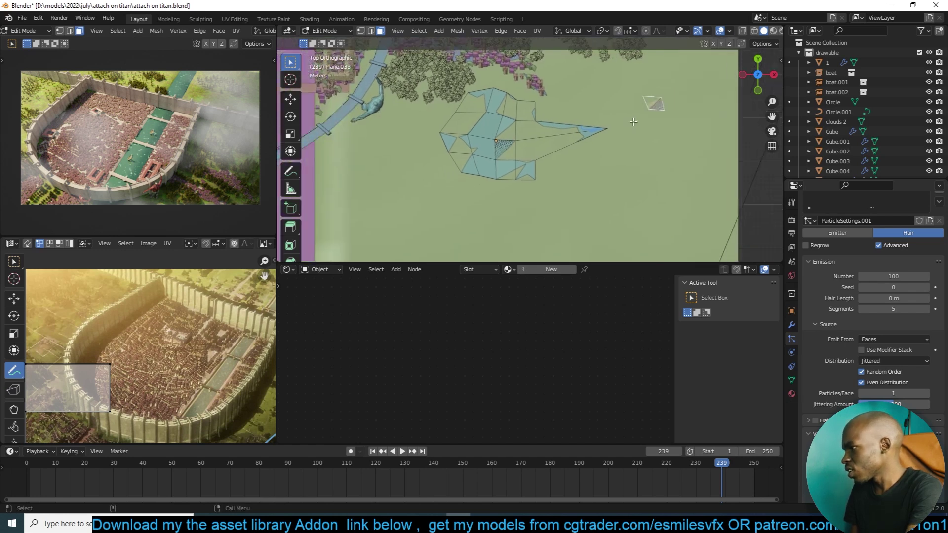
- Duplicate the small face five times in a diagonal row, then view the trees in perspective
{"action": "key", "text": "shift+d"}
{"action": "left_click", "coordinate": [390, 168]}
{"action": "middle_click_drag", "start_coordinate": [390, 171], "coordinate": [469, 134], "text": "shift"}
{"action": "key", "text": "shift+d"}
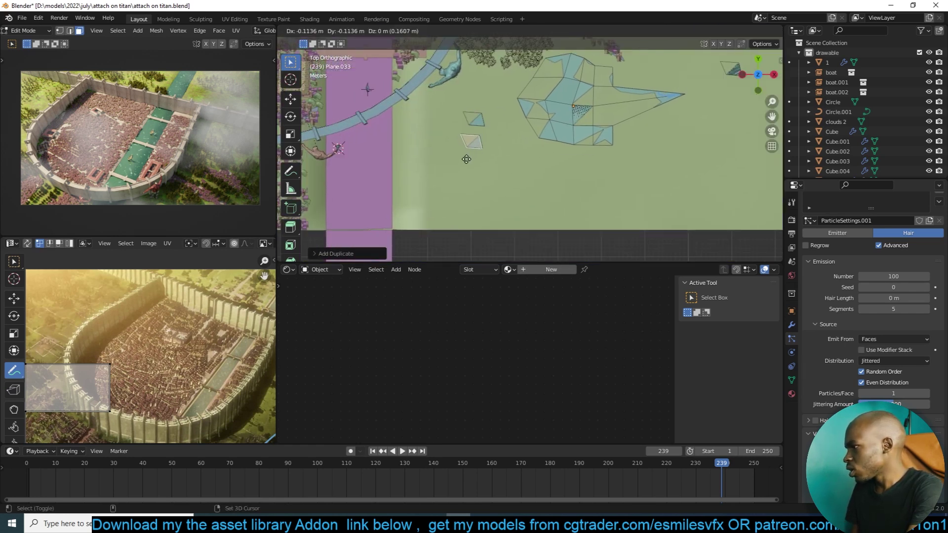
{"action": "left_click", "coordinate": [466, 160]}
{"action": "key", "text": "shift+d"}
{"action": "left_click", "coordinate": [460, 175]}
{"action": "key", "text": "shift+d"}
{"action": "left_click", "coordinate": [457, 193]}
{"action": "key", "text": "shift+d"}
{"action": "left_click", "coordinate": [452, 208]}
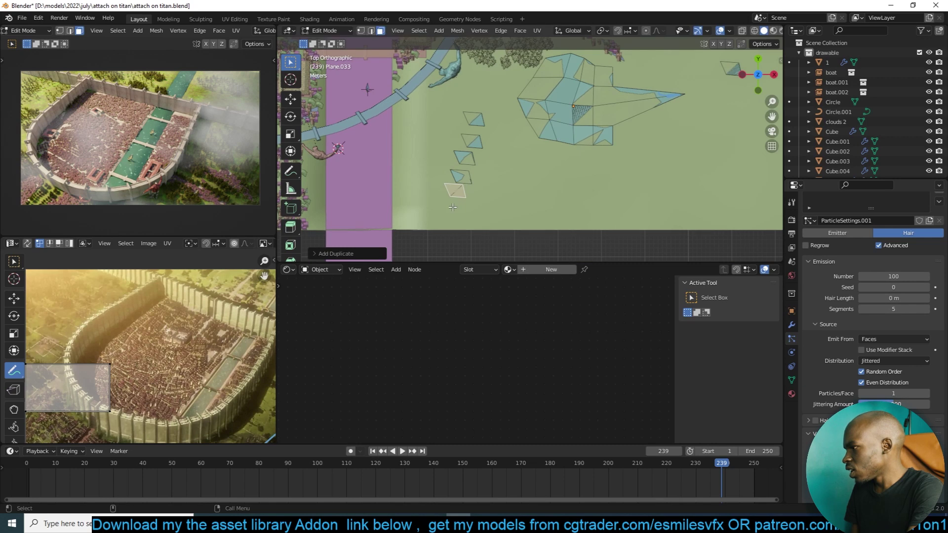
{"action": "key", "text": "Tab"}
{"action": "middle_click_drag", "start_coordinate": [483, 159], "coordinate": [504, 143]}
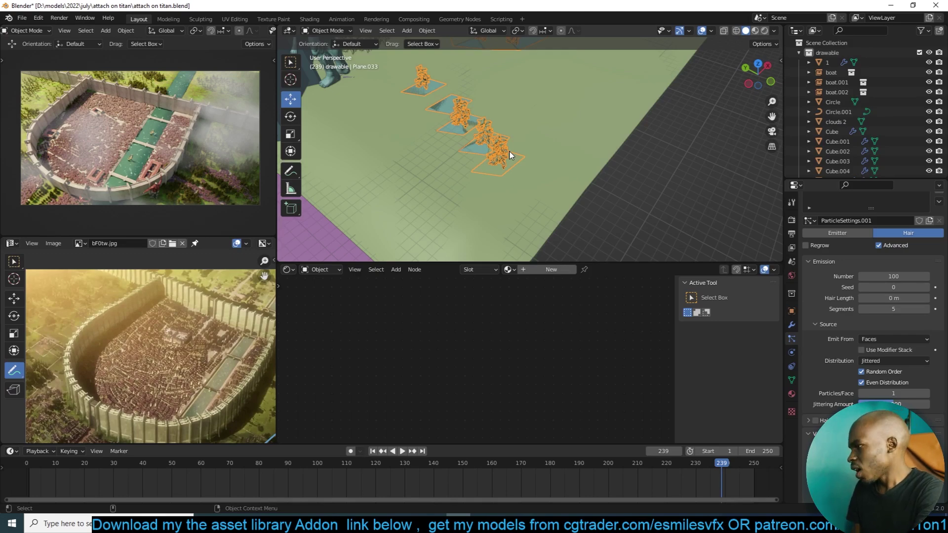
- Lower Particles/Face from 1 to 0 so the 100 trees scatter with jittered distribution
{"action": "scroll", "coordinate": [510, 155], "scroll_direction": "down", "scroll_amount": 5}
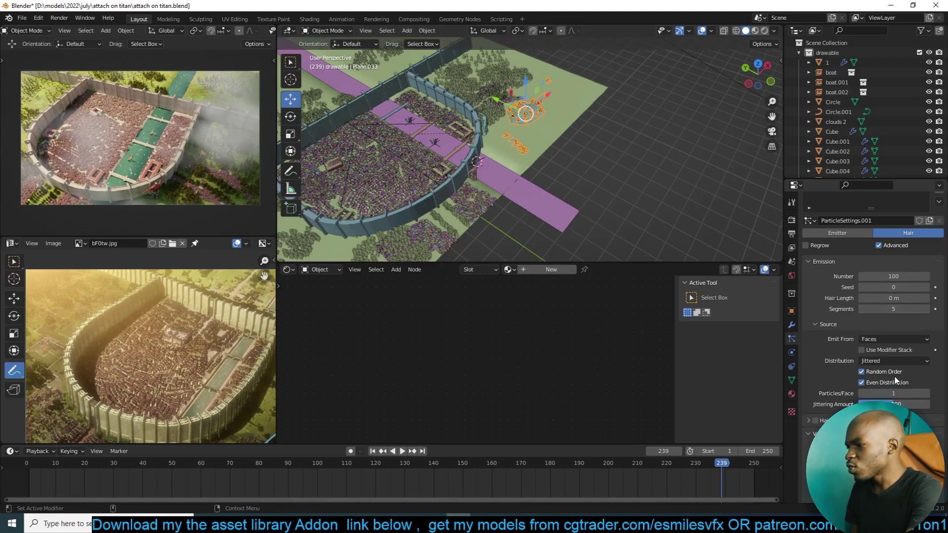
{"action": "left_click", "coordinate": [860, 393]}
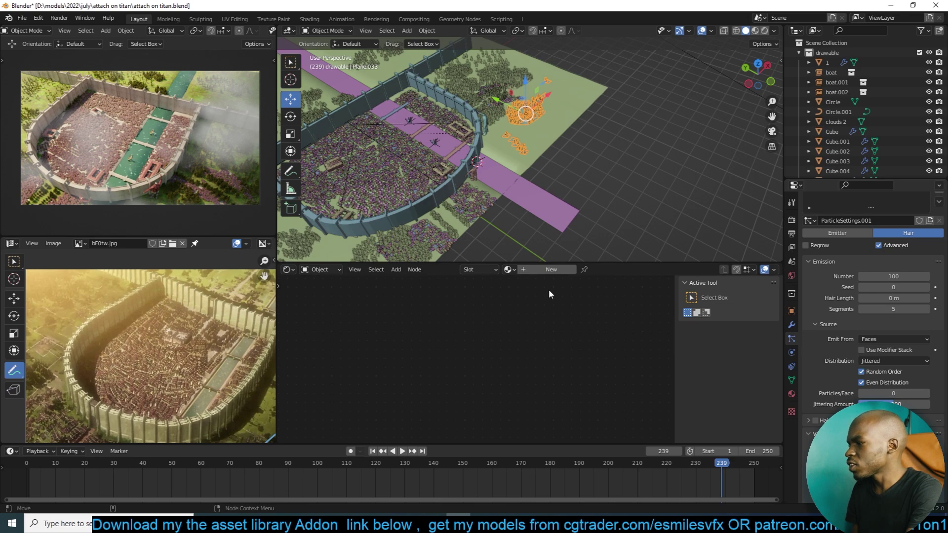
{"action": "middle_click_drag", "start_coordinate": [570, 225], "coordinate": [534, 229]}
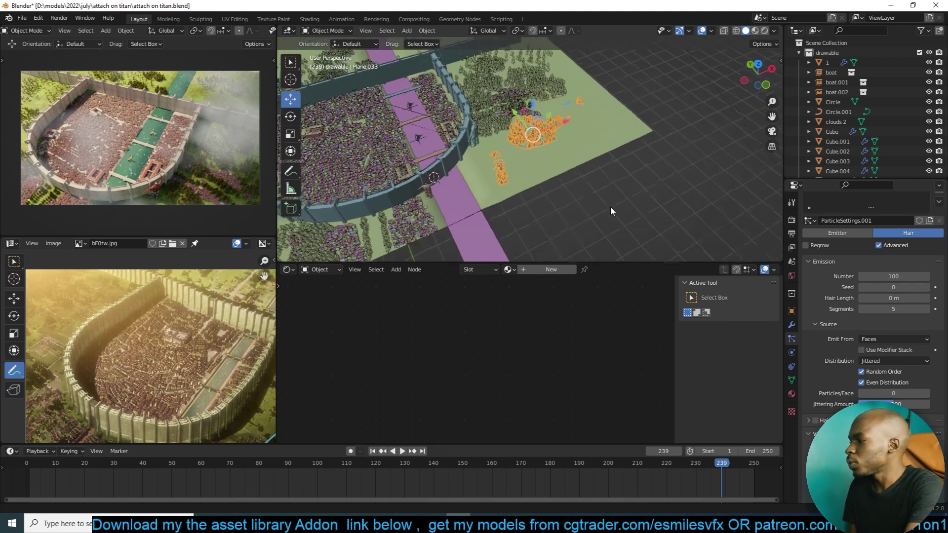
{"action": "scroll", "coordinate": [612, 208], "scroll_direction": "up", "scroll_amount": 4}
{"action": "scroll", "coordinate": [612, 208], "scroll_direction": "up", "scroll_amount": 1, "text": "alt"}
{"action": "key", "text": "alt+a"}
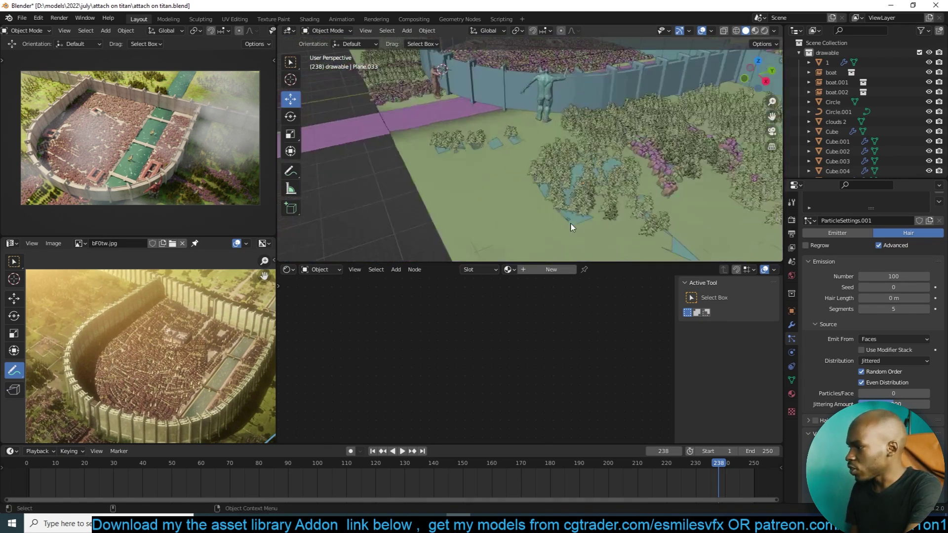
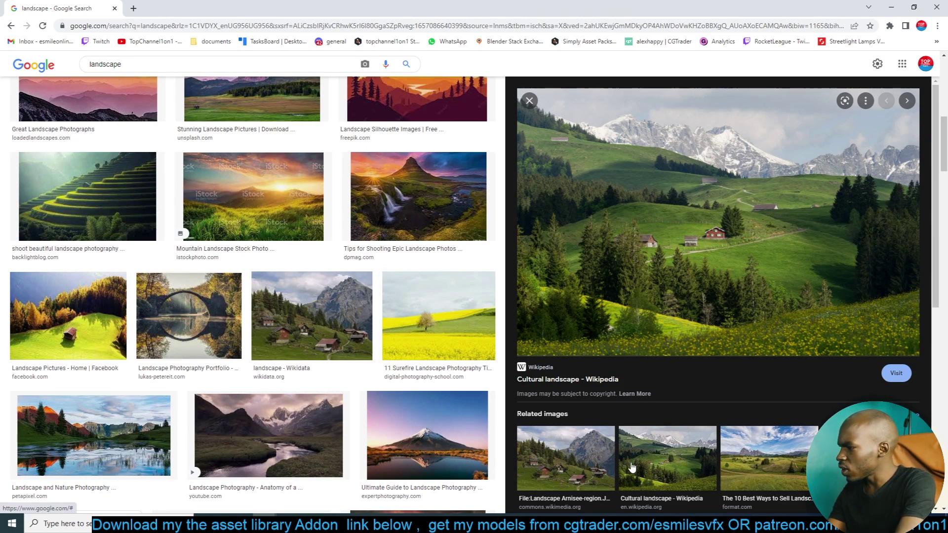
- Preview related landscape photos from Arnisee, Facebook and Adobe Stock in Google Images
{"action": "left_click", "coordinate": [572, 463]}
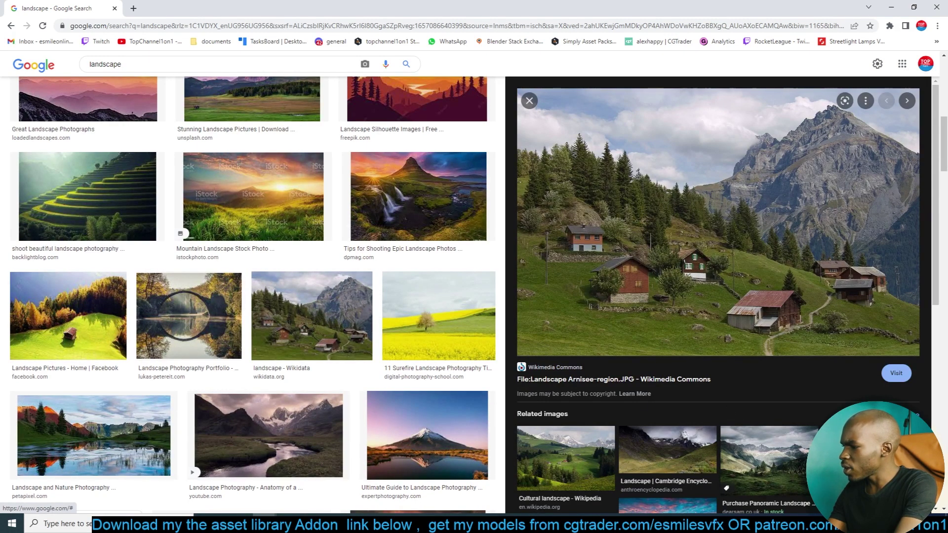
{"action": "left_click", "coordinate": [869, 456]}
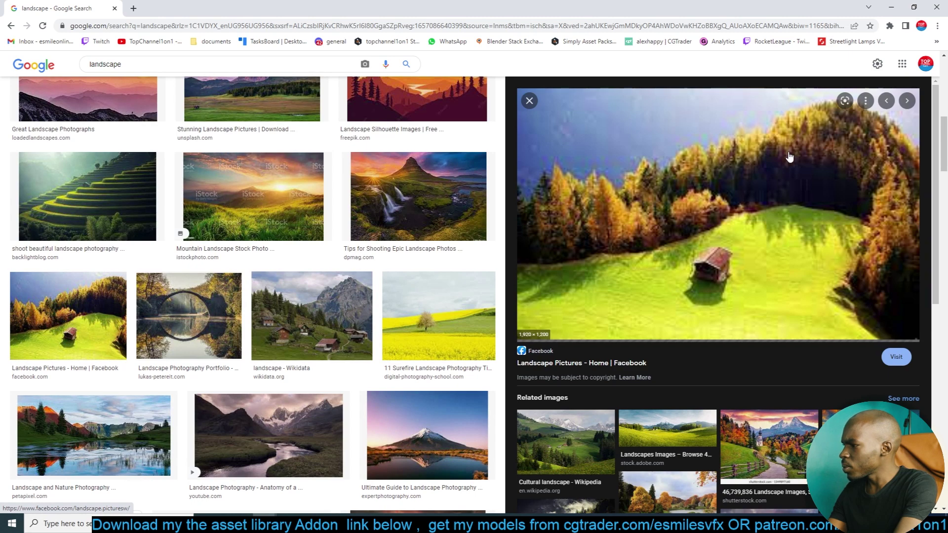
{"action": "scroll", "coordinate": [741, 271], "scroll_direction": "down", "scroll_amount": 3}
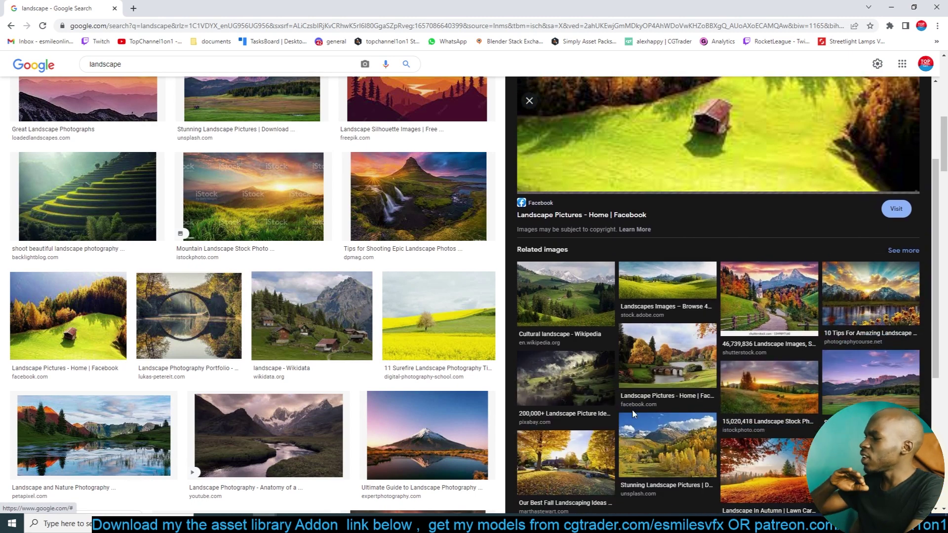
{"action": "left_click", "coordinate": [653, 301]}
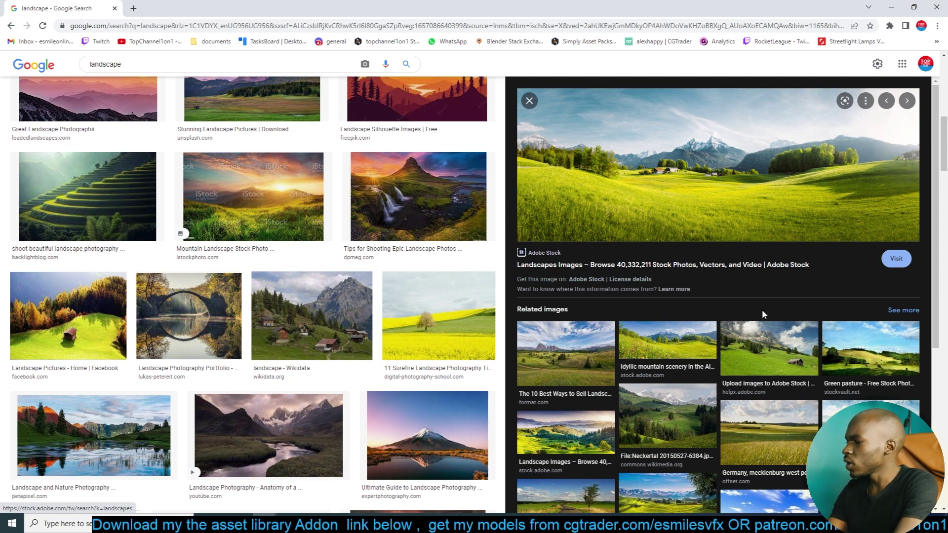
{"action": "scroll", "coordinate": [763, 313], "scroll_direction": "down", "scroll_amount": 2}
{"action": "left_click", "coordinate": [721, 296]}
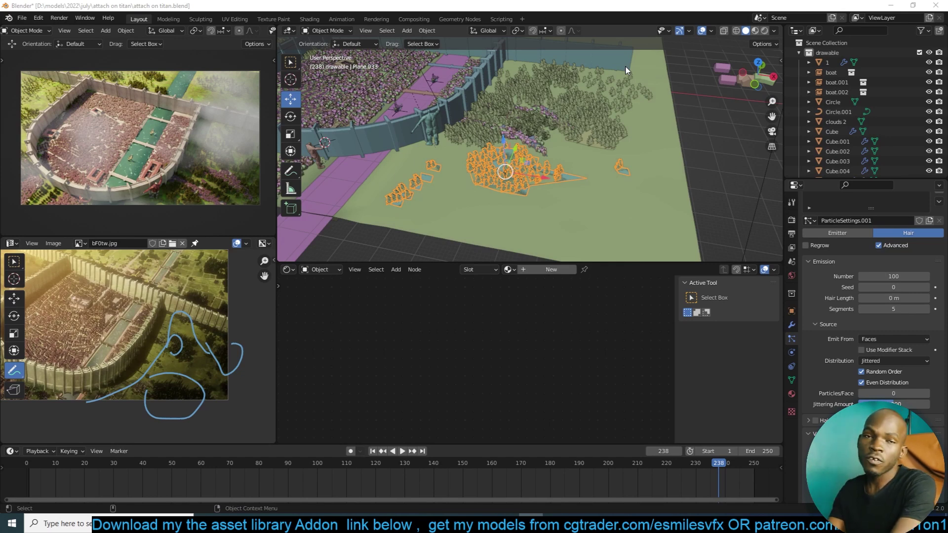
- Set the timeline's playback Sync mode to Frame Dropping
{"action": "left_click", "coordinate": [37, 451]}
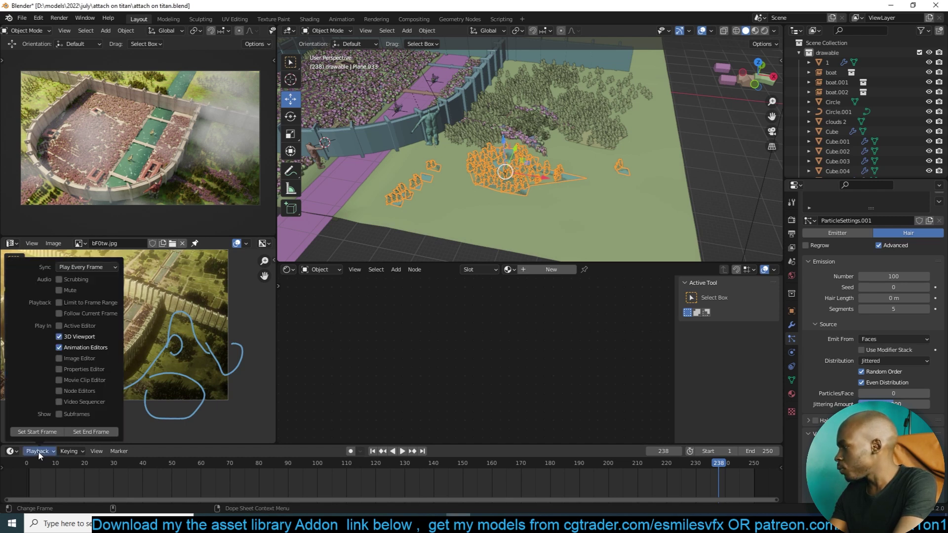
{"action": "left_click", "coordinate": [79, 269]}
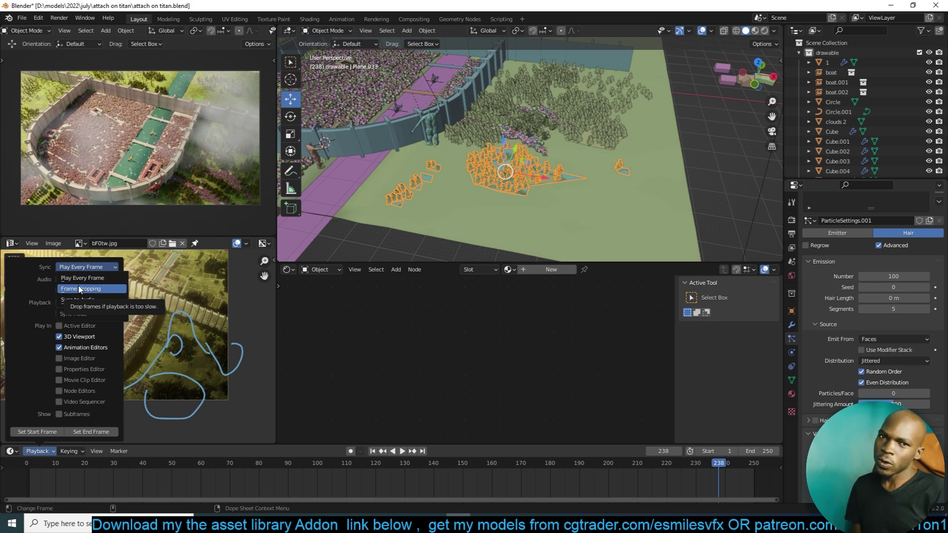
{"action": "left_click", "coordinate": [79, 289]}
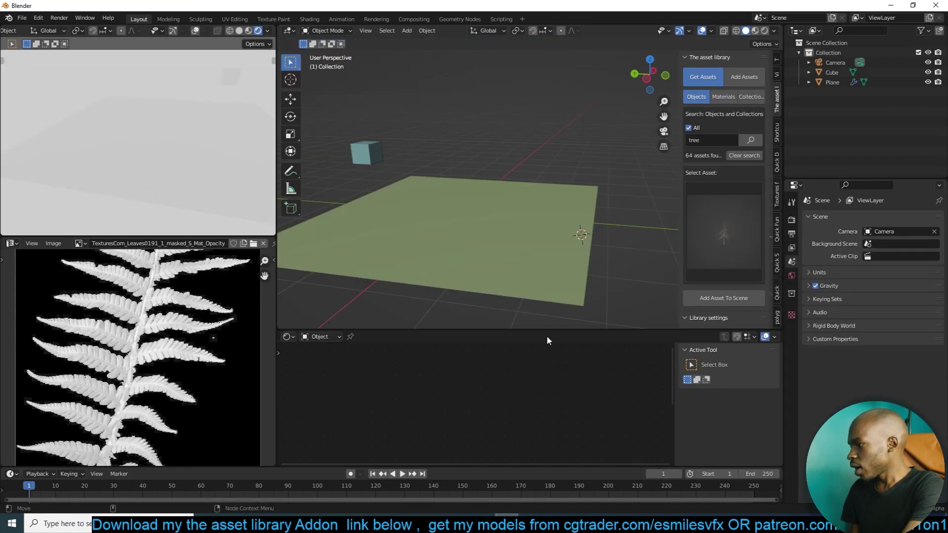
- Select the small cube and add an Array modifier to it
{"action": "left_click", "coordinate": [426, 203]}
{"action": "left_click", "coordinate": [374, 158]}
{"action": "middle_click_drag", "start_coordinate": [386, 153], "coordinate": [413, 159], "text": "shift"}
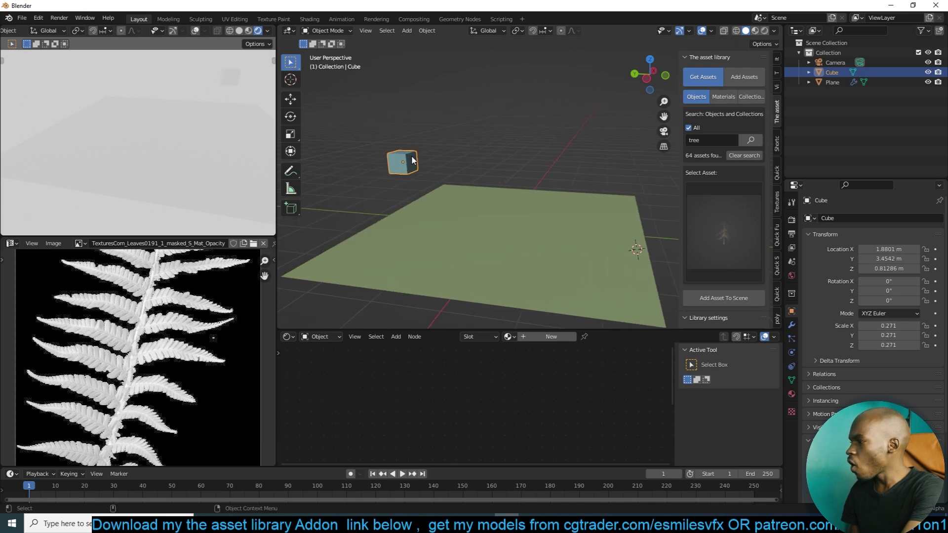
{"action": "left_click", "coordinate": [790, 322]}
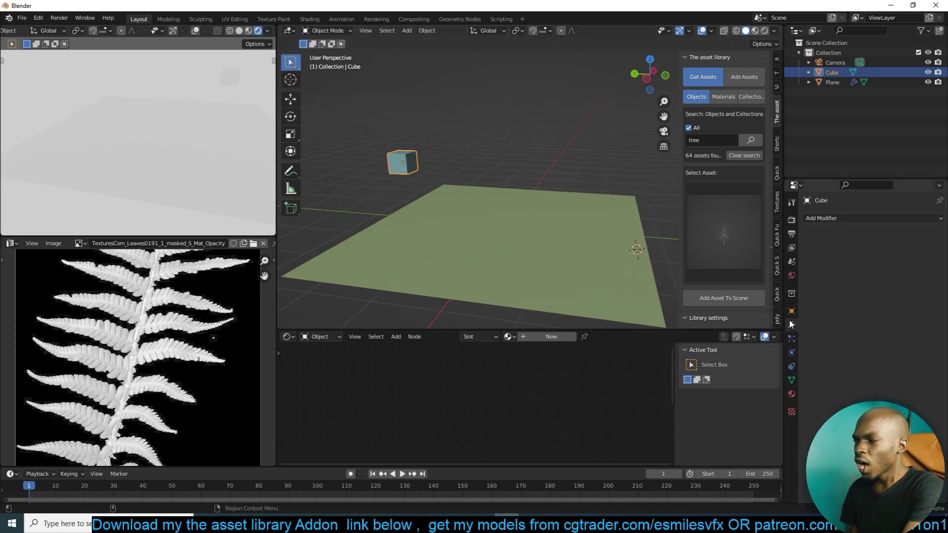
{"action": "left_click", "coordinate": [875, 219]}
{"action": "left_click", "coordinate": [766, 247]}
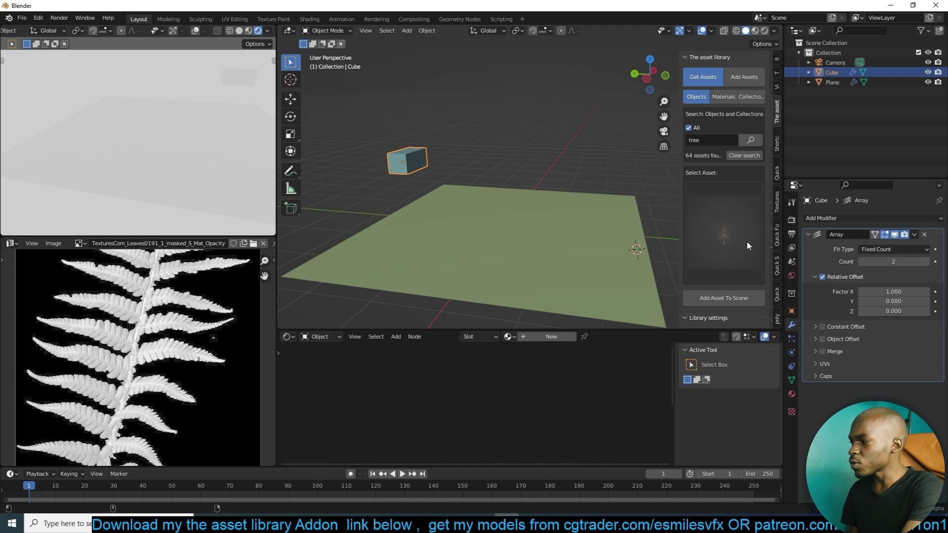
- Set the array's Relative Offset Factor X to 1.5 and raise Count to 44
{"action": "left_click_drag", "start_coordinate": [893, 262], "coordinate": [923, 261]}
{"action": "middle_click_drag", "start_coordinate": [621, 180], "coordinate": [528, 211]}
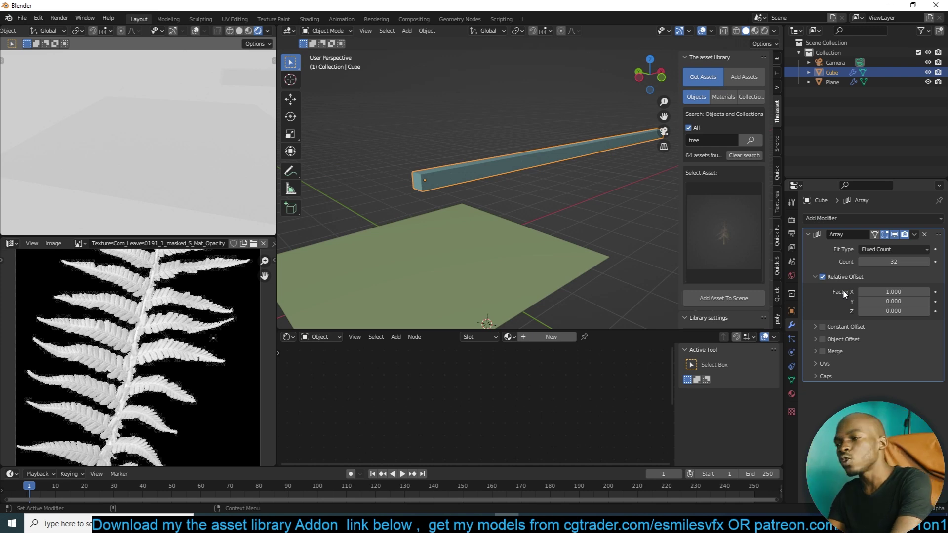
{"action": "mouse_move", "coordinate": [892, 292]}
{"action": "left_mouse_down"}
{"action": "mouse_move", "coordinate": [922, 293]}
{"action": "mouse_move", "coordinate": [883, 292]}
{"action": "left_mouse_up"}
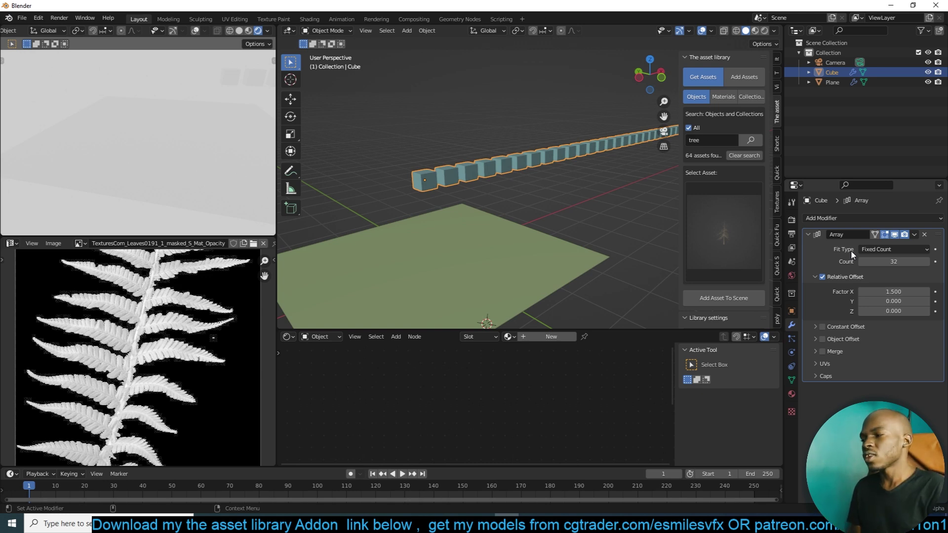
{"action": "middle_click_drag", "start_coordinate": [472, 191], "coordinate": [409, 129]}
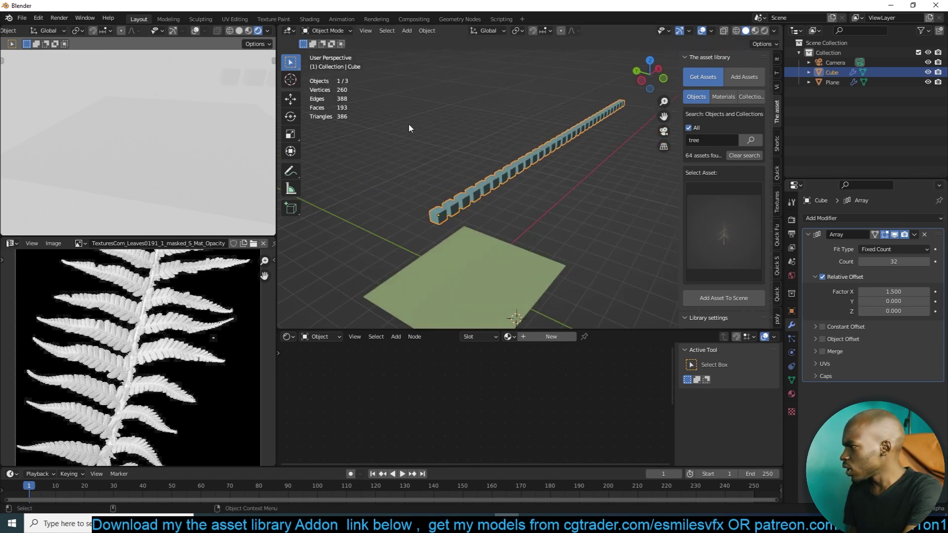
{"action": "left_click", "coordinate": [926, 262]}
{"action": "left_click", "coordinate": [927, 263]}
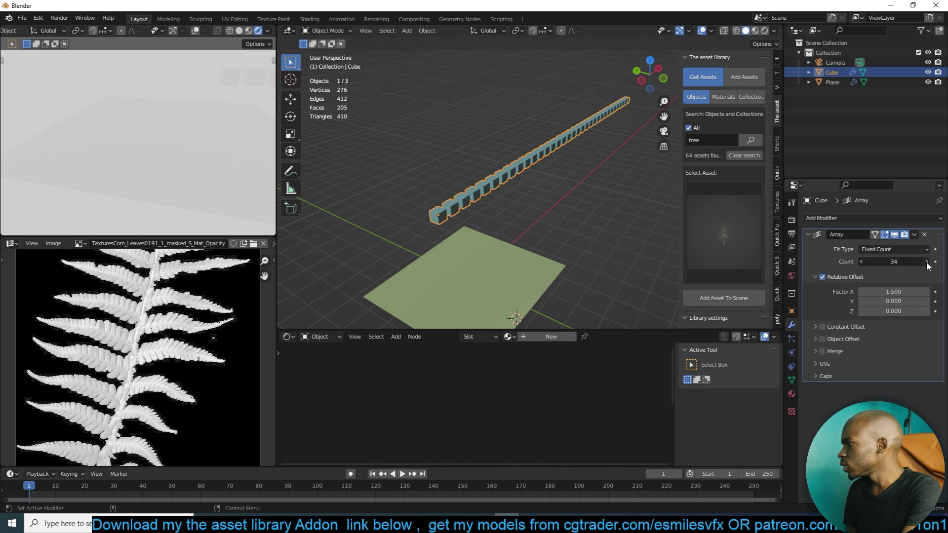
{"action": "left_click", "coordinate": [926, 262]}
{"action": "left_click", "coordinate": [927, 263]}
{"action": "left_click", "coordinate": [926, 262]}
{"action": "left_click", "coordinate": [926, 261]}
{"action": "left_click", "coordinate": [926, 261]}
{"action": "left_click", "coordinate": [926, 262]}
{"action": "left_click", "coordinate": [926, 261]}
{"action": "left_click", "coordinate": [927, 261]}
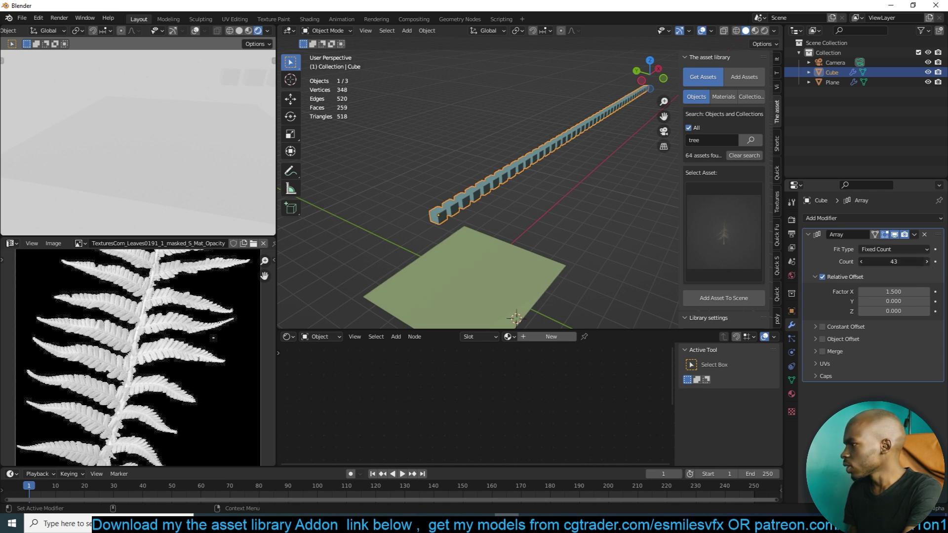
{"action": "left_click", "coordinate": [927, 261]}
{"action": "left_click", "coordinate": [926, 262]}
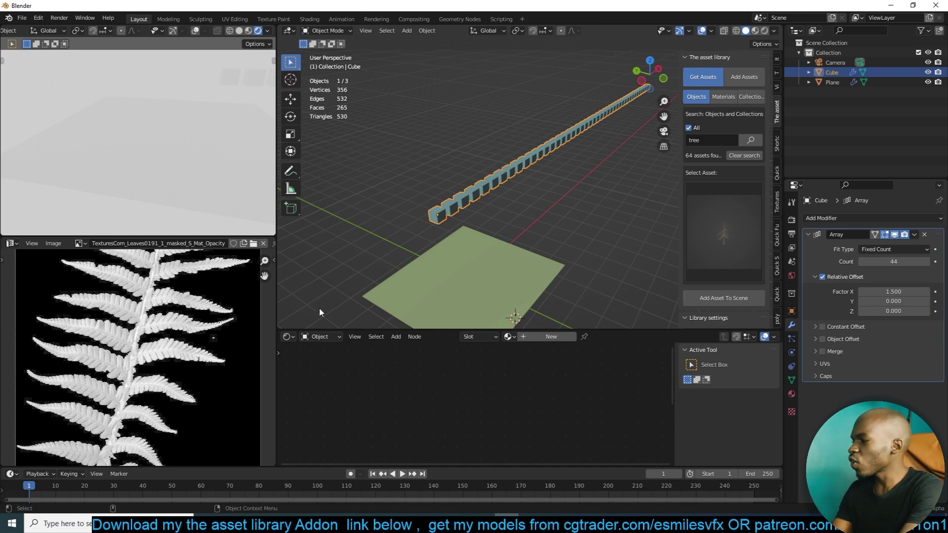
{"action": "left_click", "coordinate": [288, 336]}
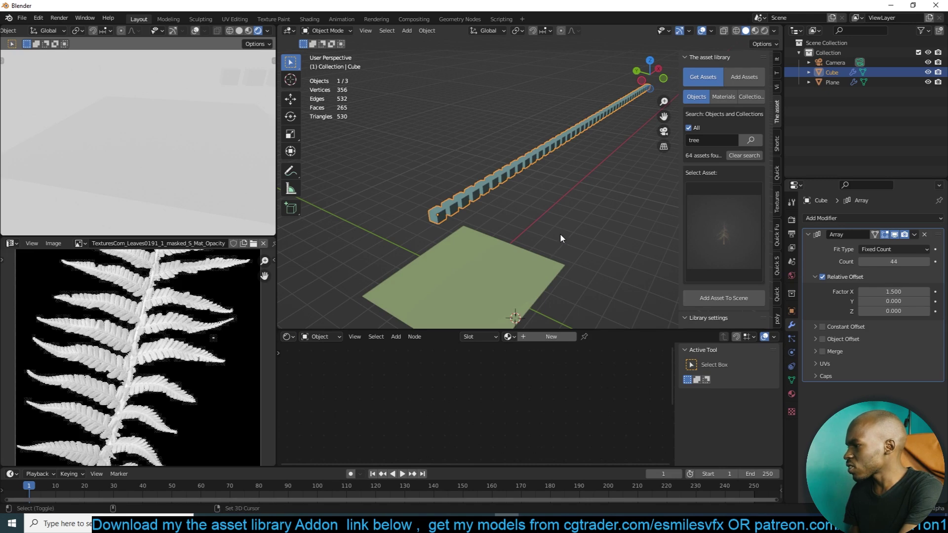
- Add a new plane and give it a new Geometry Nodes tree in the bottom editor
{"action": "key", "text": "shift+a"}
{"action": "left_click", "coordinate": [587, 235]}
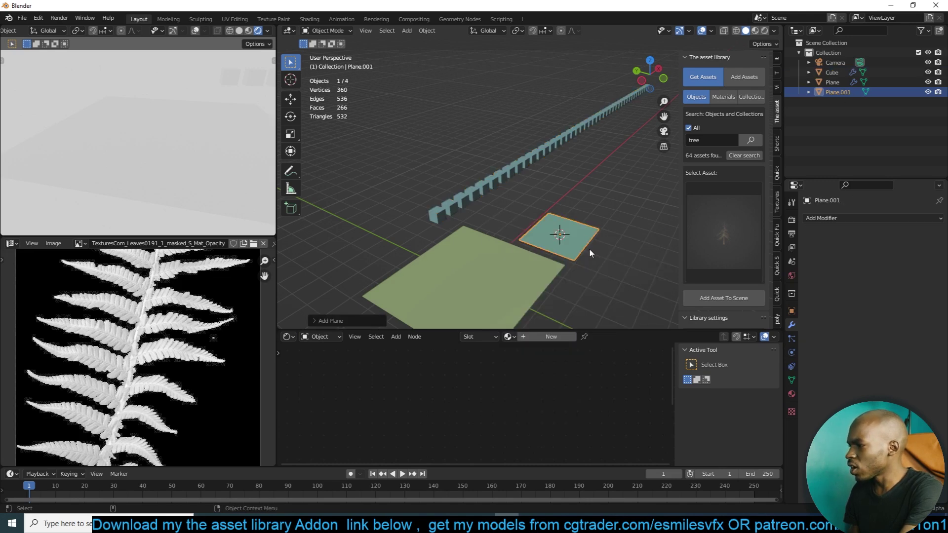
{"action": "left_click", "coordinate": [321, 336]}
{"action": "left_click", "coordinate": [288, 336]}
{"action": "left_click", "coordinate": [288, 338]}
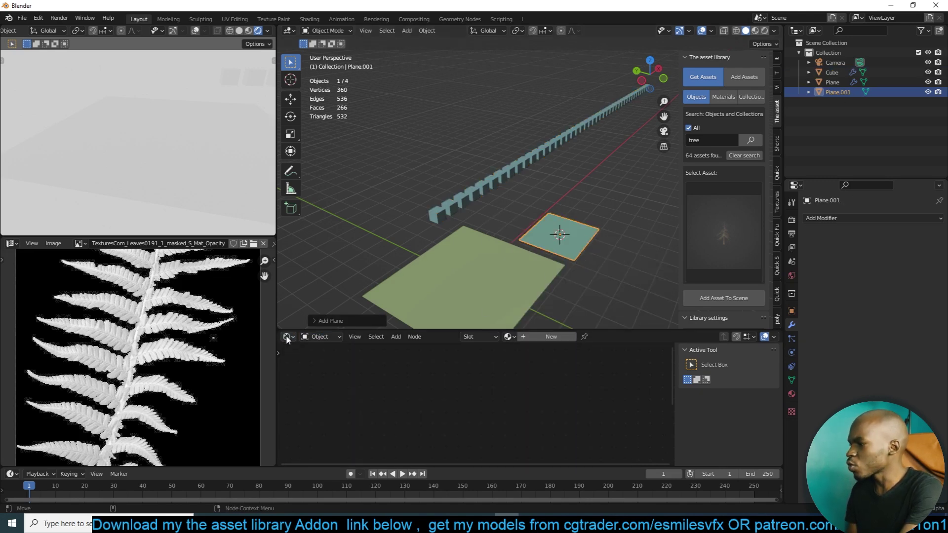
{"action": "left_click", "coordinate": [286, 337]}
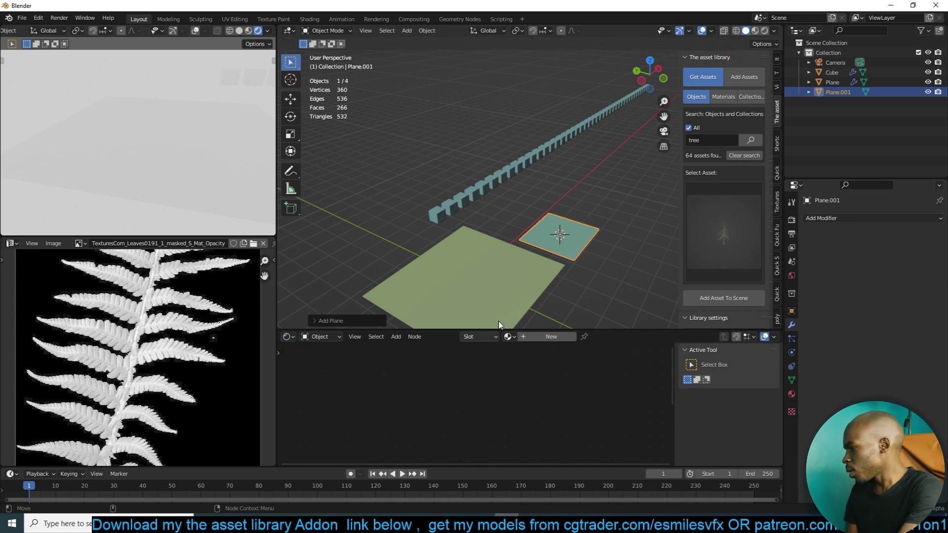
{"action": "left_click", "coordinate": [287, 337]}
{"action": "left_click", "coordinate": [316, 418]}
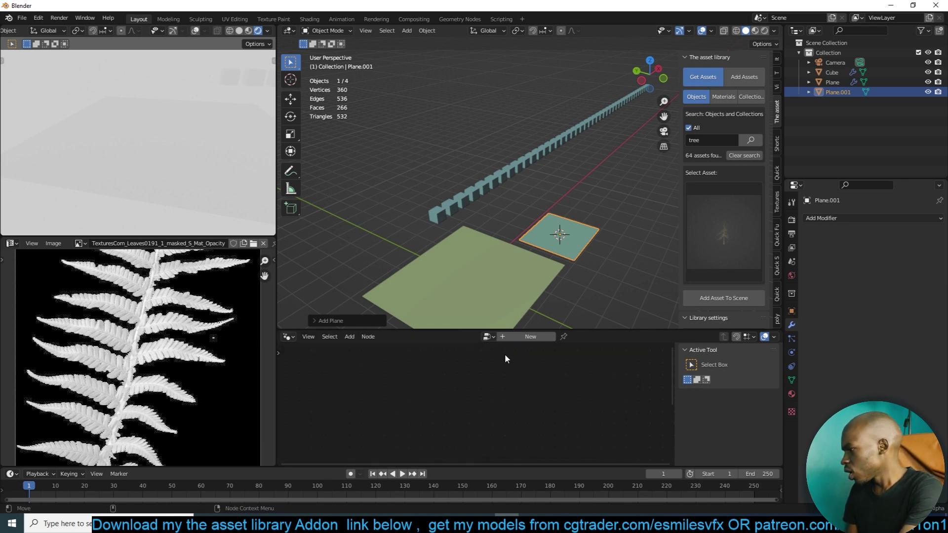
{"action": "left_click", "coordinate": [520, 339]}
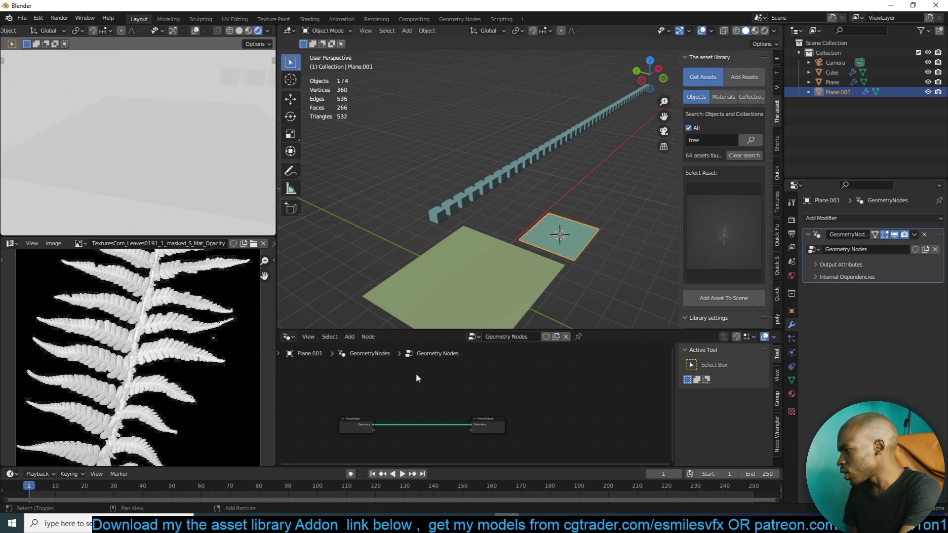
- Add a Mesh Line node and connect it to the Group Output
{"action": "key", "text": "shift+a"}
{"action": "left_click", "coordinate": [392, 272]}
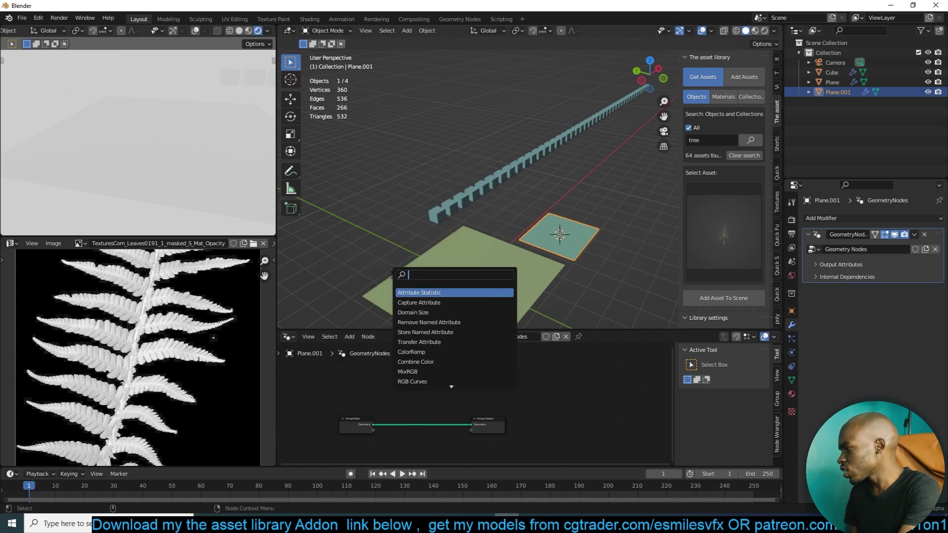
{"action": "type", "text": "mesh"}
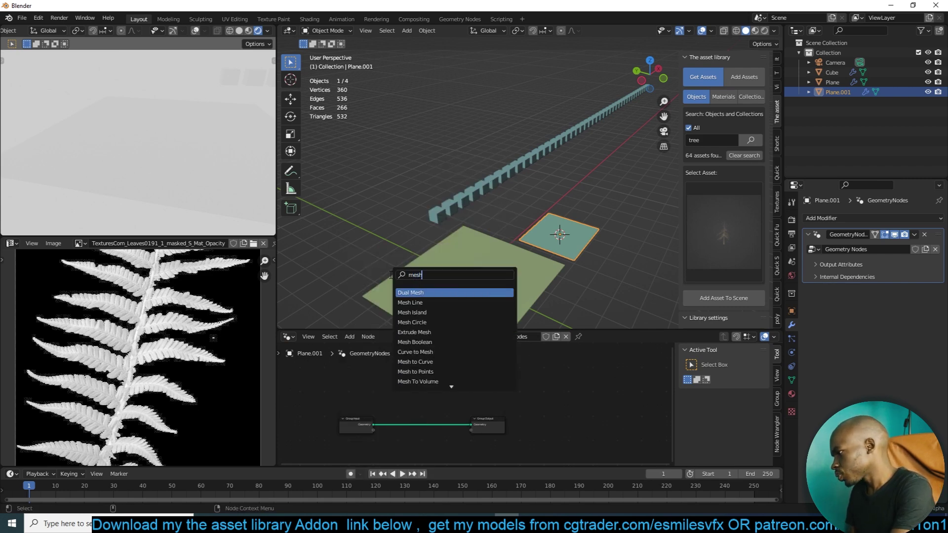
{"action": "left_click", "coordinate": [418, 303]}
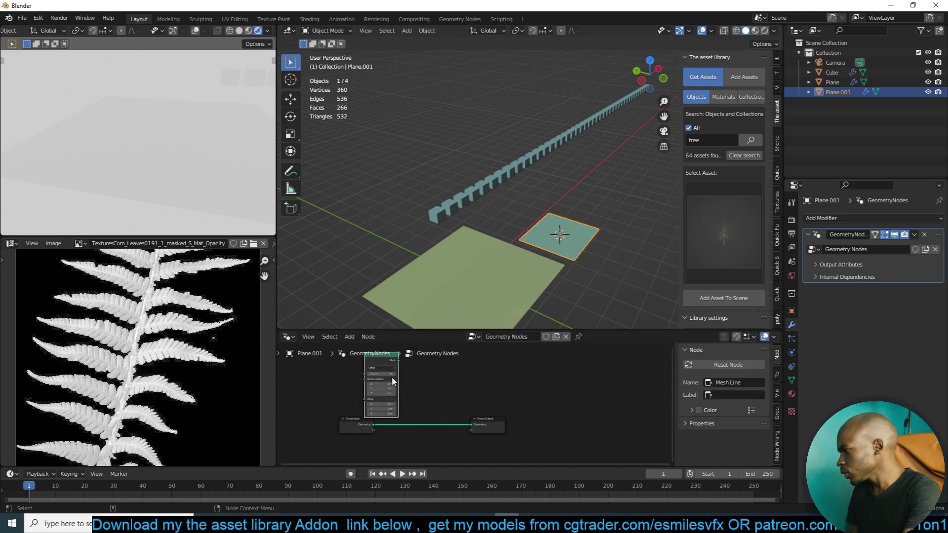
{"action": "left_click", "coordinate": [386, 366]}
{"action": "mouse_move", "coordinate": [390, 363]}
{"action": "left_mouse_down"}
{"action": "mouse_move", "coordinate": [474, 438]}
{"action": "mouse_move", "coordinate": [550, 393]}
{"action": "mouse_move", "coordinate": [383, 377]}
{"action": "left_mouse_up"}
{"action": "scroll", "coordinate": [453, 373], "scroll_direction": "up", "scroll_amount": 3}
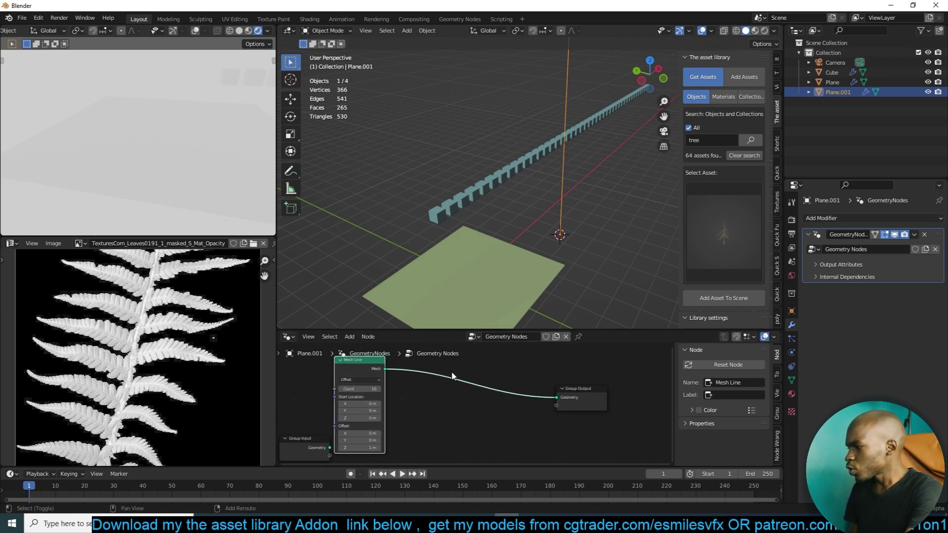
- Delete the cube's Array modifier so a single cube remains, then reselect the new plane
{"action": "key", "text": "shift+a"}
{"action": "left_click", "coordinate": [424, 300]}
{"action": "type", "text": "obj"}
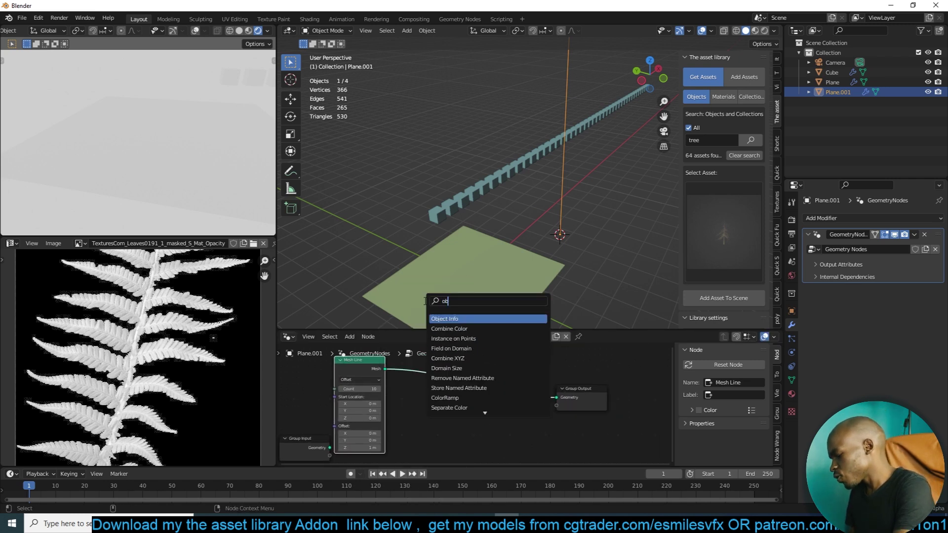
{"action": "left_click", "coordinate": [437, 219]}
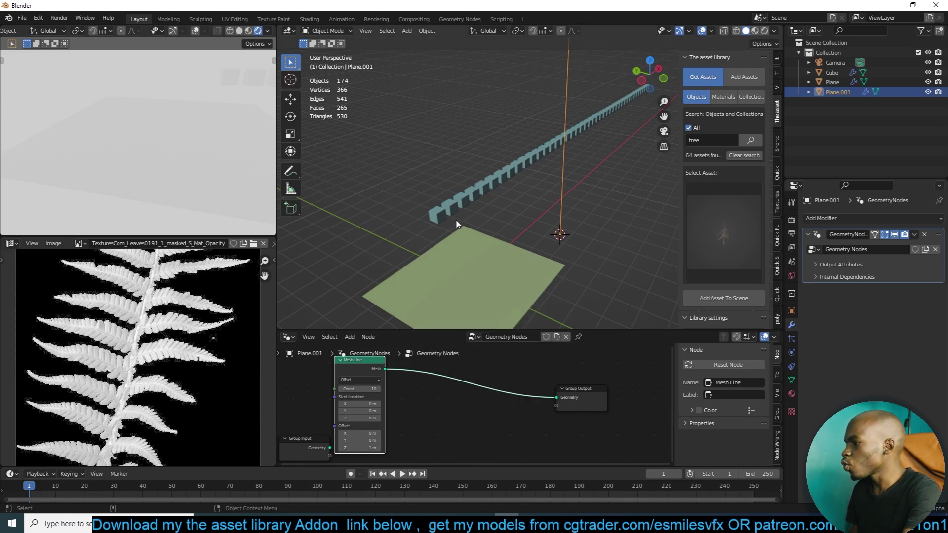
{"action": "left_click", "coordinate": [456, 224]}
{"action": "left_click", "coordinate": [925, 235]}
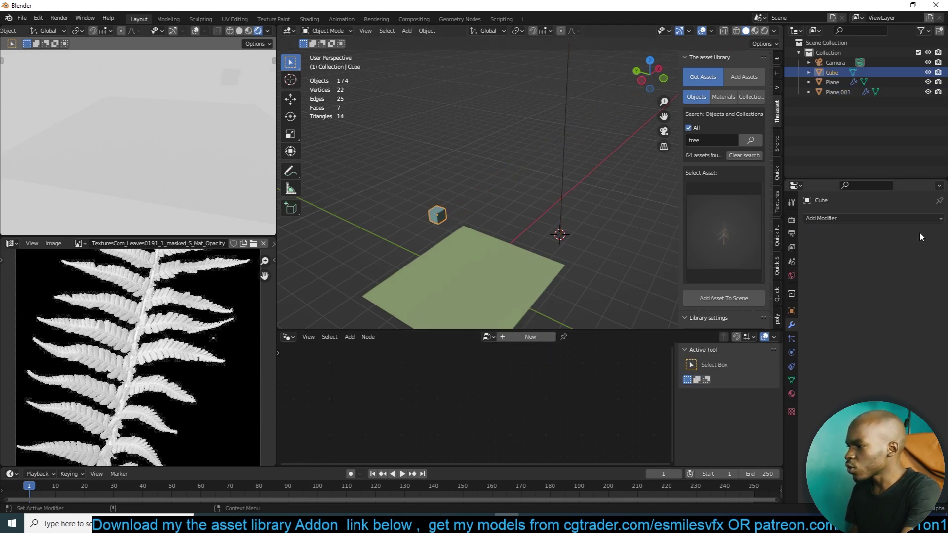
{"action": "left_click", "coordinate": [562, 184]}
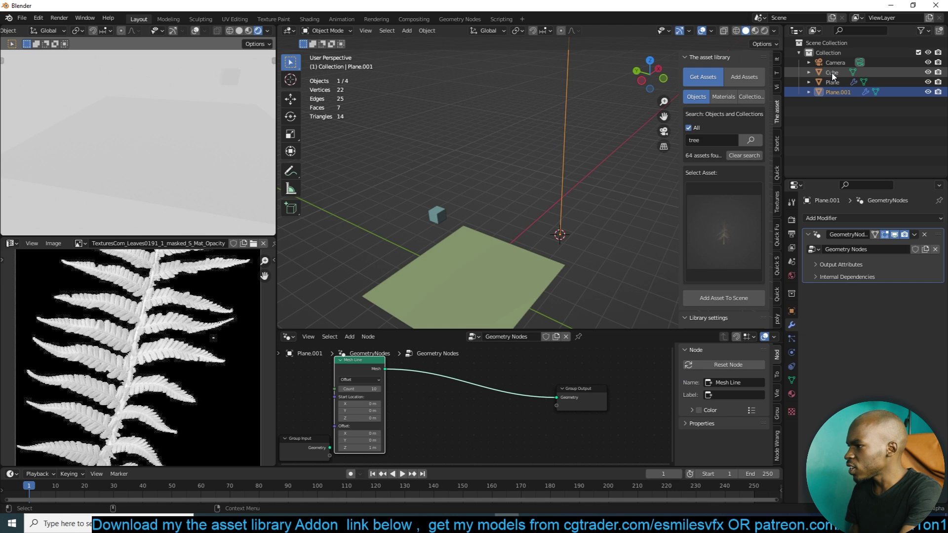
- Add the Cube as an Object Info node and instance it on the Mesh Line points
{"action": "left_click_drag", "start_coordinate": [832, 75], "coordinate": [415, 427]}
{"action": "middle_click_drag", "start_coordinate": [470, 411], "coordinate": [385, 411]}
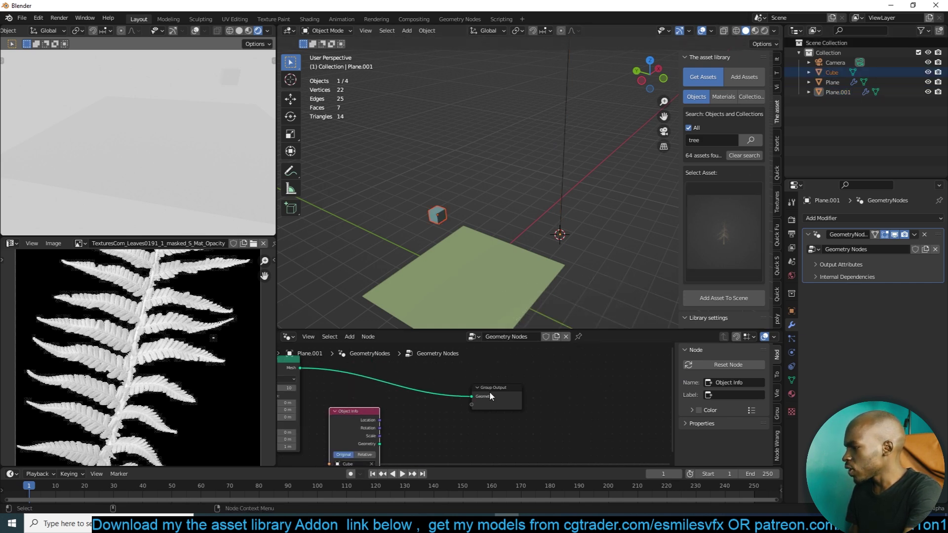
{"action": "left_click", "coordinate": [490, 396]}
{"action": "key", "text": "shift+a"}
{"action": "left_click", "coordinate": [538, 300]}
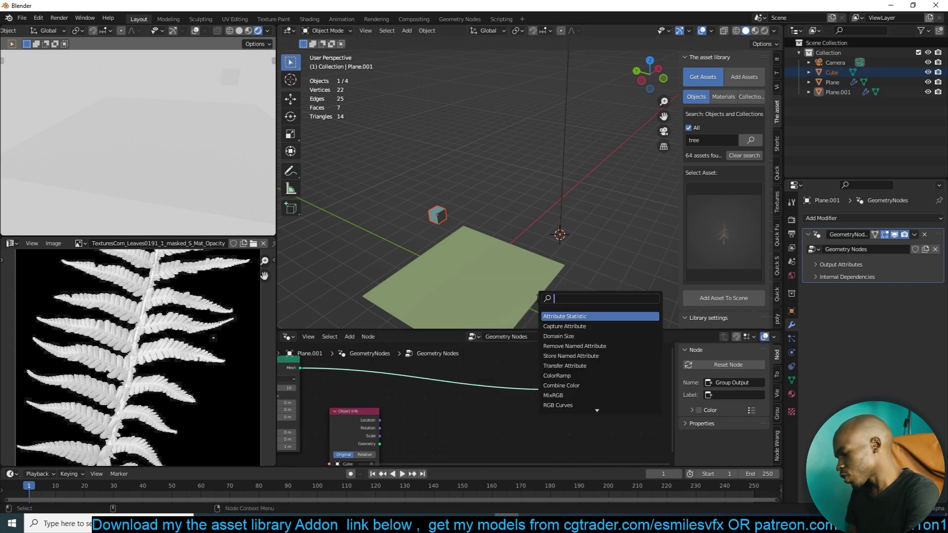
{"action": "type", "text": "on poi"}
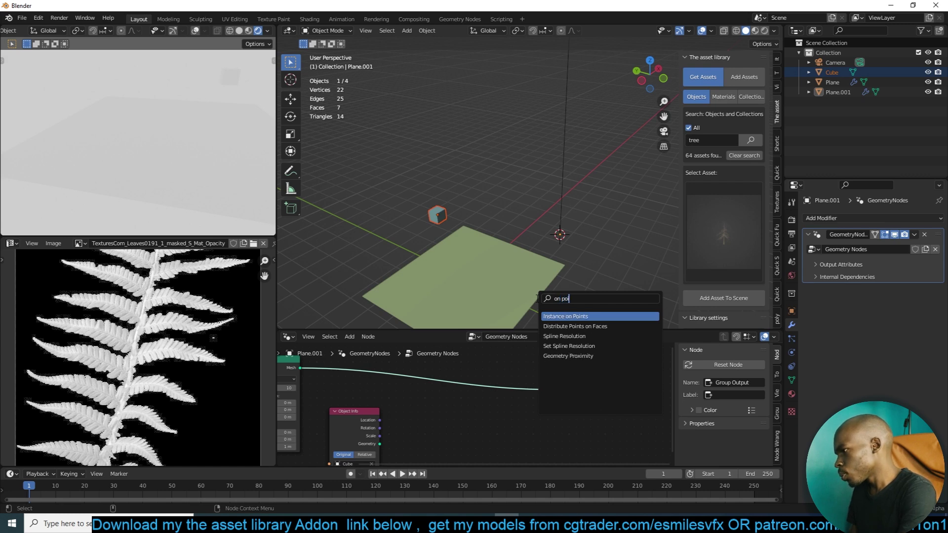
{"action": "key", "text": "Return"}
{"action": "left_click", "coordinate": [503, 372]}
{"action": "middle_click_drag", "start_coordinate": [503, 372], "coordinate": [573, 368]}
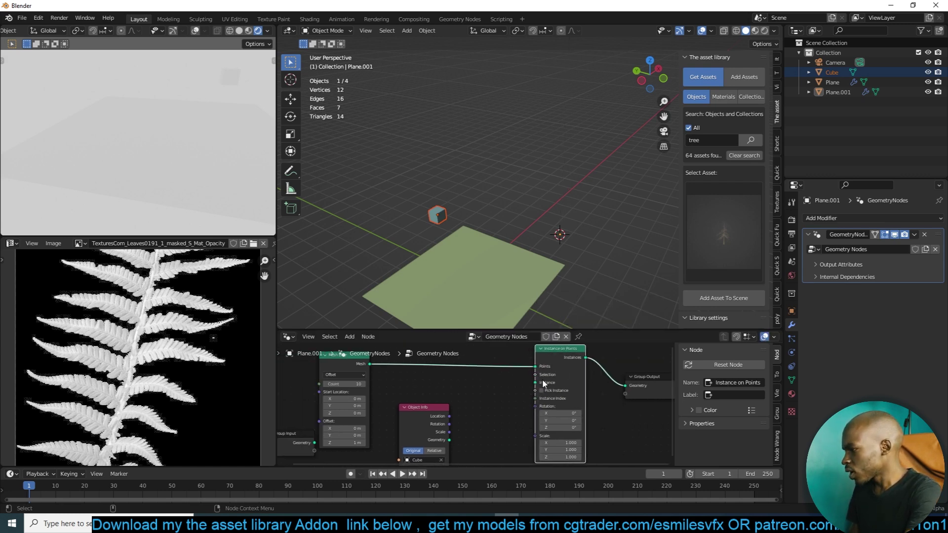
{"action": "left_click_drag", "start_coordinate": [450, 439], "coordinate": [534, 383]}
- Scale the instanced cubes down to 0.34
{"action": "scroll", "coordinate": [582, 262], "scroll_direction": "down", "scroll_amount": 3}
{"action": "middle_click_drag", "start_coordinate": [581, 261], "coordinate": [546, 248]}
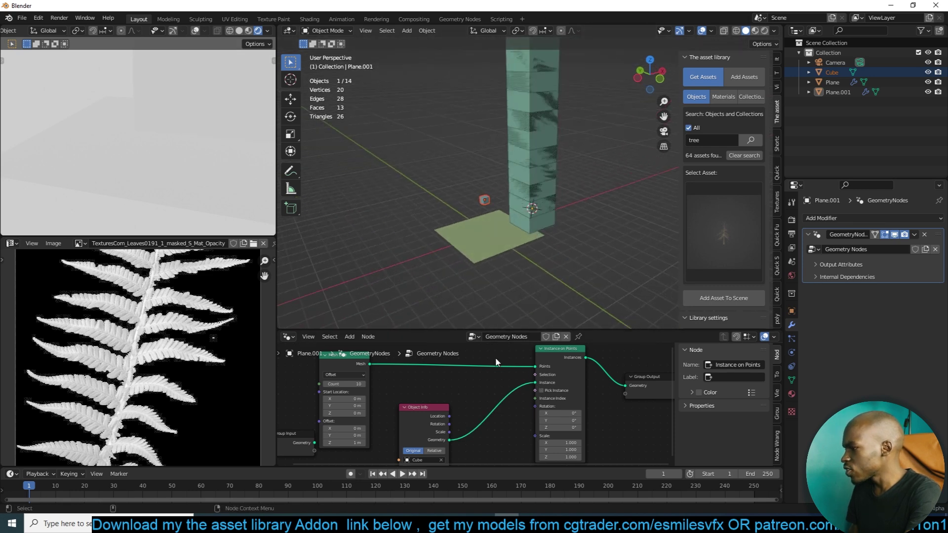
{"action": "middle_click_drag", "start_coordinate": [488, 363], "coordinate": [563, 339]}
{"action": "middle_click_drag", "start_coordinate": [607, 432], "coordinate": [582, 437]}
{"action": "scroll", "coordinate": [583, 437], "scroll_direction": "up", "scroll_amount": 2}
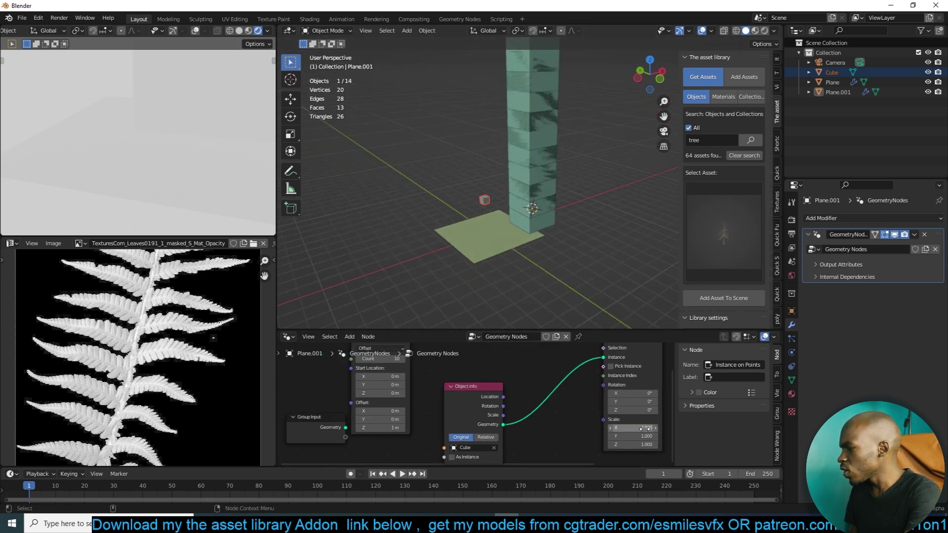
{"action": "left_click_drag", "start_coordinate": [639, 428], "coordinate": [621, 436], "text": "shift"}
{"action": "key", "text": "ctrl+z"}
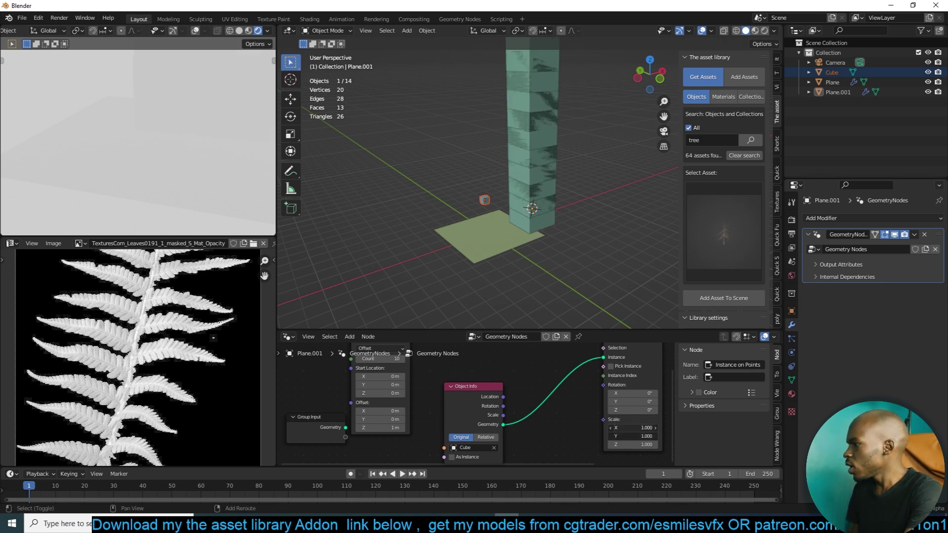
{"action": "left_click_drag", "start_coordinate": [633, 433], "coordinate": [601, 444]}
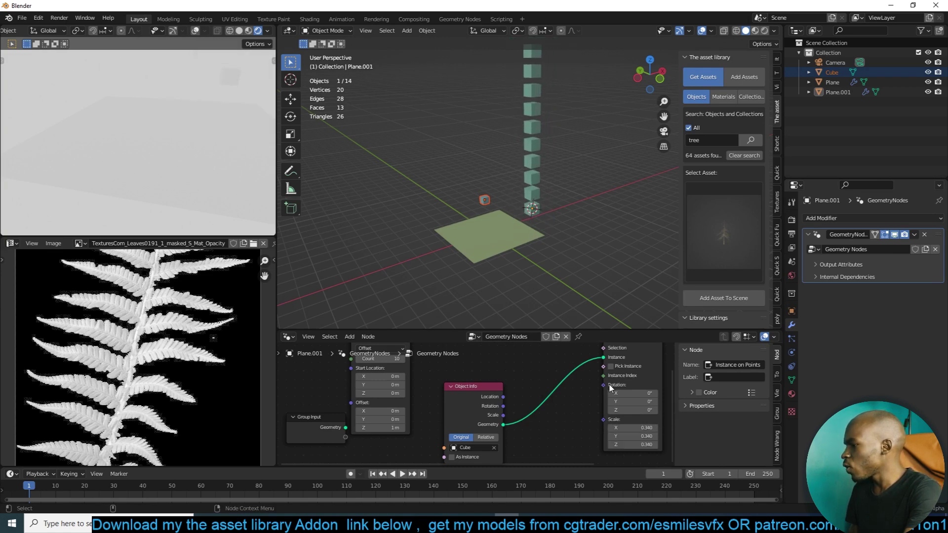
- Raise the Mesh Line count to 30 to stack a tall cube column
{"action": "middle_click_drag", "start_coordinate": [604, 386], "coordinate": [581, 411]}
{"action": "middle_click_drag", "start_coordinate": [523, 390], "coordinate": [591, 393]}
{"action": "scroll", "coordinate": [586, 258], "scroll_direction": "down", "scroll_amount": 3}
{"action": "middle_click_drag", "start_coordinate": [586, 258], "coordinate": [575, 263], "text": "shift"}
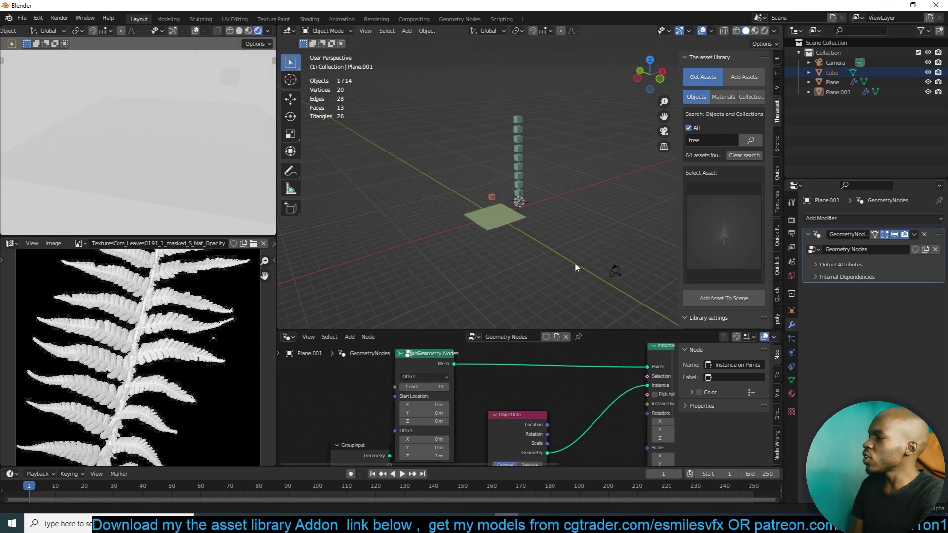
{"action": "scroll", "coordinate": [575, 264], "scroll_direction": "up", "scroll_amount": 3}
{"action": "left_click_drag", "start_coordinate": [422, 387], "coordinate": [464, 387]}
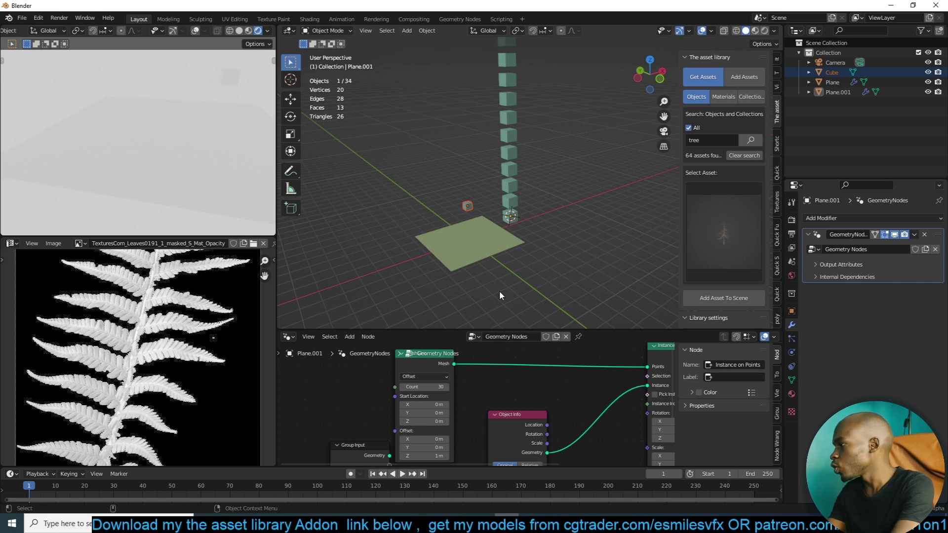
{"action": "left_click", "coordinate": [487, 224]}
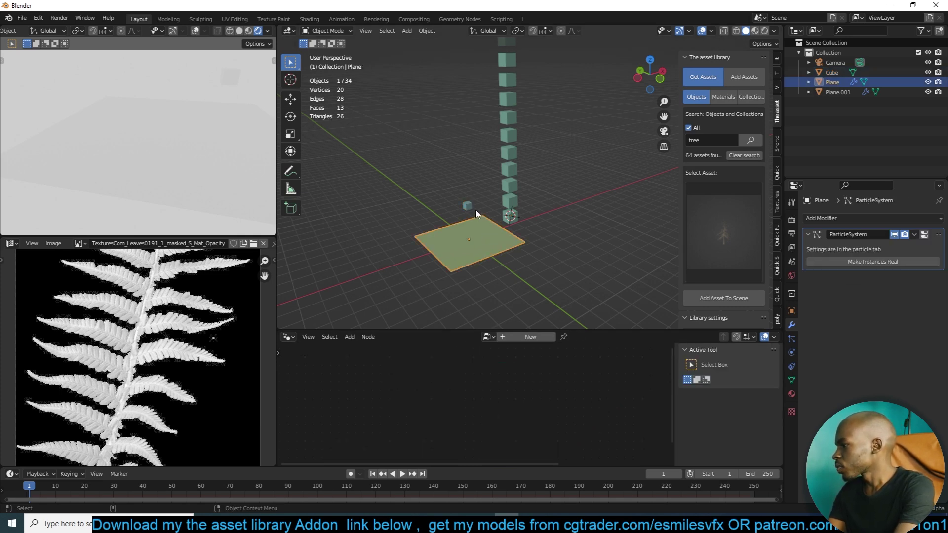
- Duplicate the small cube as Cube.001 and array it into 13 copies at relative X offset 2
{"action": "left_click", "coordinate": [472, 209]}
{"action": "key", "text": "shift+d"}
{"action": "left_click", "coordinate": [588, 204]}
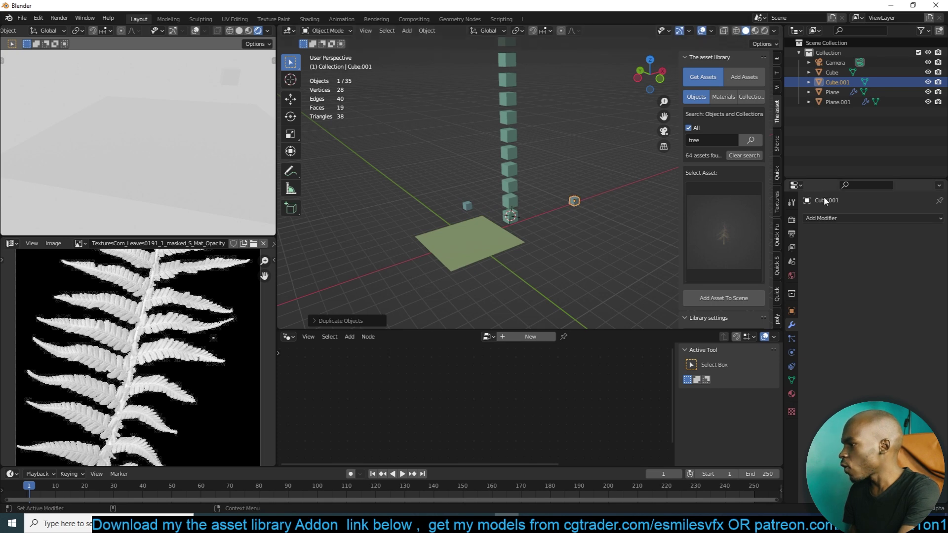
{"action": "left_click", "coordinate": [874, 217]}
{"action": "left_click", "coordinate": [754, 246]}
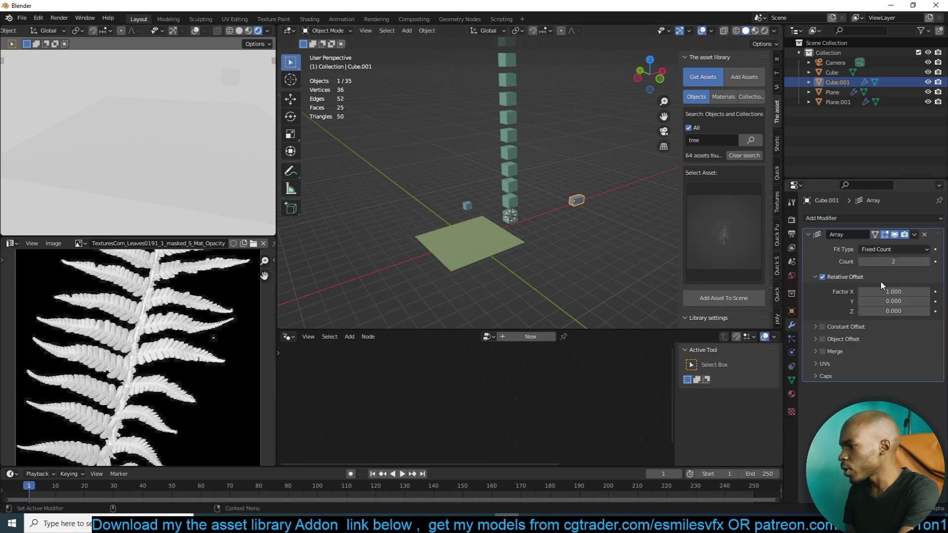
{"action": "left_click_drag", "start_coordinate": [883, 292], "coordinate": [901, 262]}
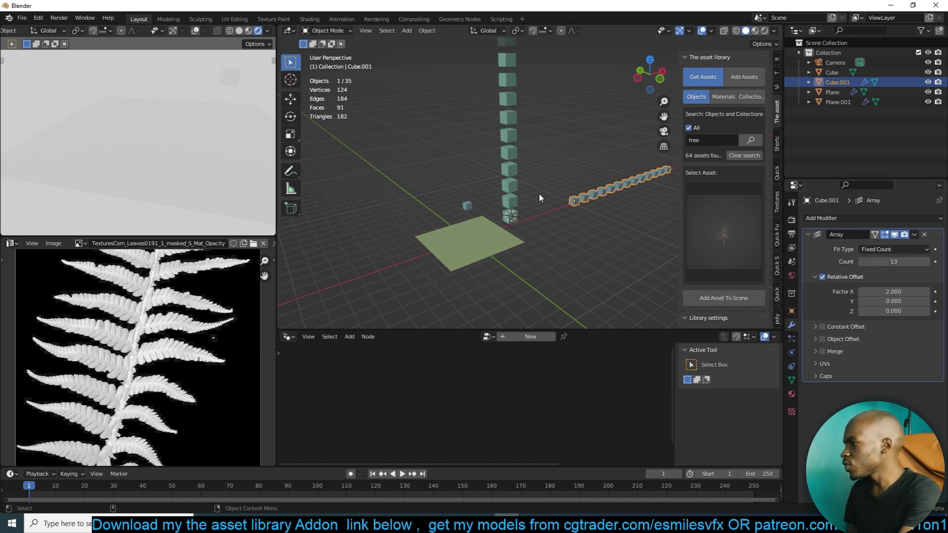
{"action": "left_click", "coordinate": [515, 180]}
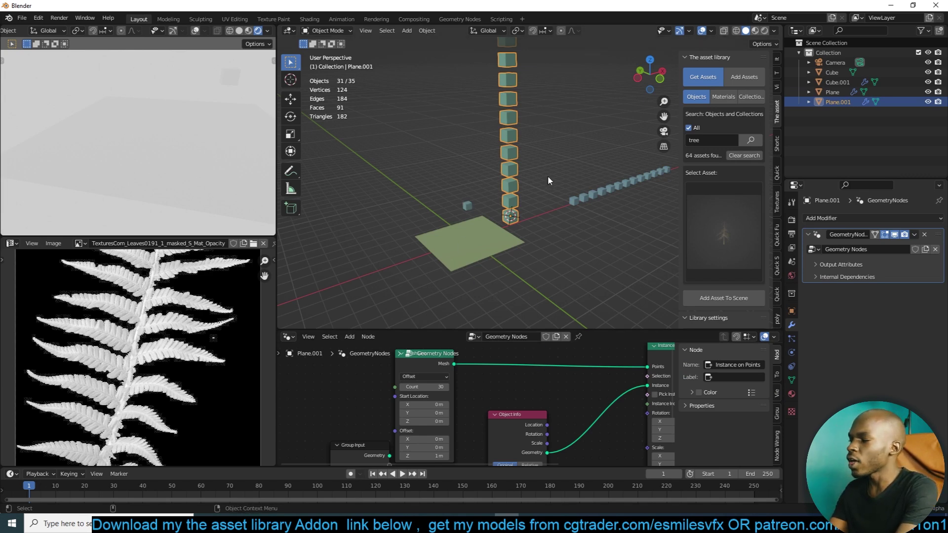
- Set the Mesh Line offset Z to 0 and Y to 1.9 m
{"action": "scroll", "coordinate": [496, 316], "scroll_direction": "down", "scroll_amount": 5}
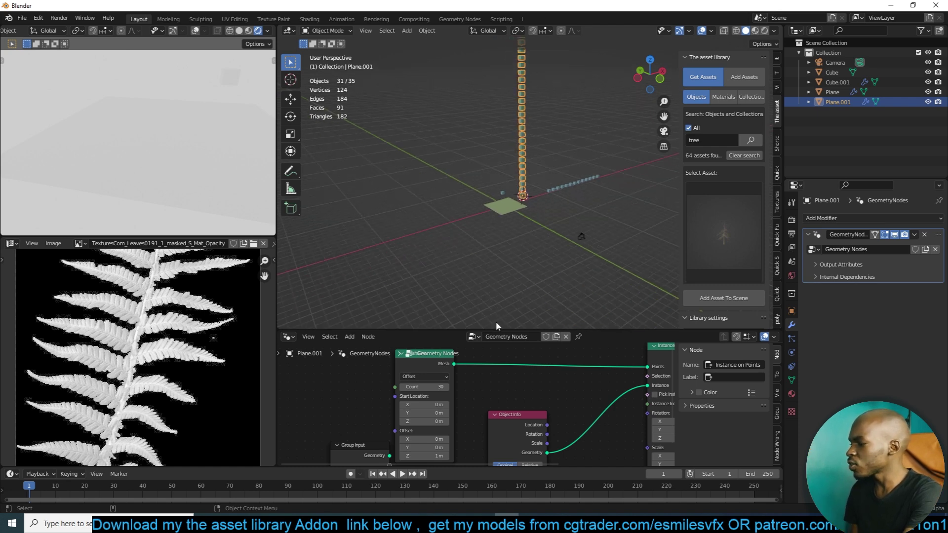
{"action": "middle_click_drag", "start_coordinate": [480, 392], "coordinate": [488, 363]}
{"action": "scroll", "coordinate": [538, 265], "scroll_direction": "up", "scroll_amount": 4}
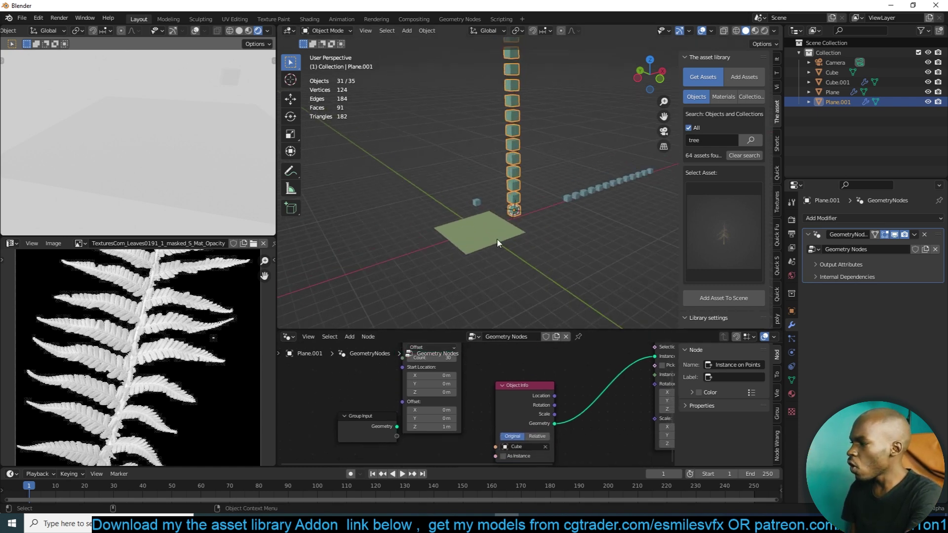
{"action": "left_click", "coordinate": [430, 427]}
{"action": "type", "text": "0"}
{"action": "key", "text": "Return"}
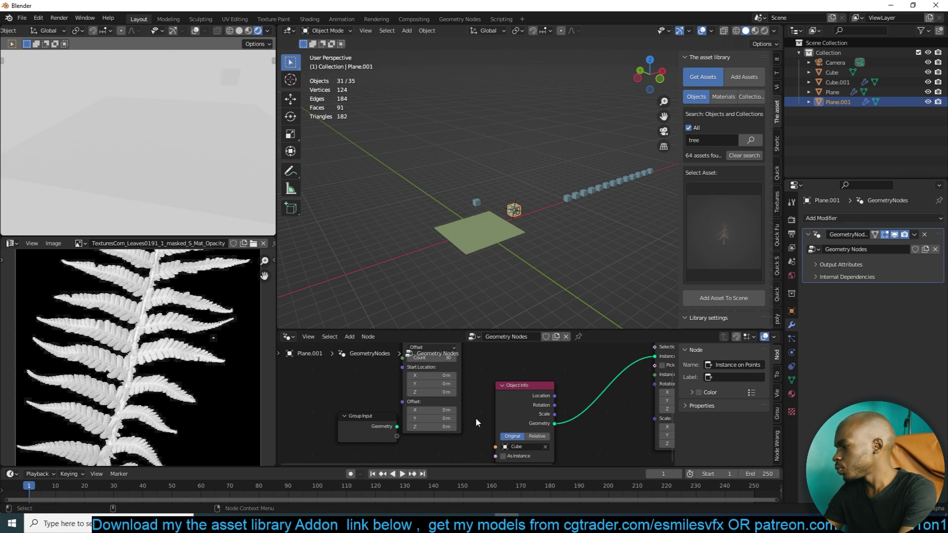
{"action": "left_click", "coordinate": [454, 418]}
{"action": "left_click", "coordinate": [442, 426]}
{"action": "left_click", "coordinate": [443, 419]}
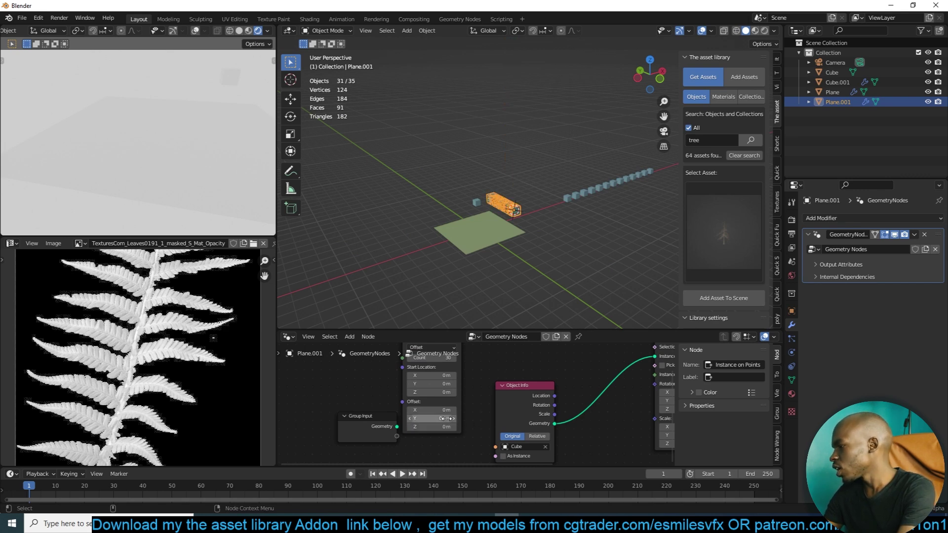
{"action": "left_click", "coordinate": [443, 419]}
{"action": "type", "text": "11"}
{"action": "key", "text": "Return"}
{"action": "left_click_drag", "start_coordinate": [445, 418], "coordinate": [468, 418]}
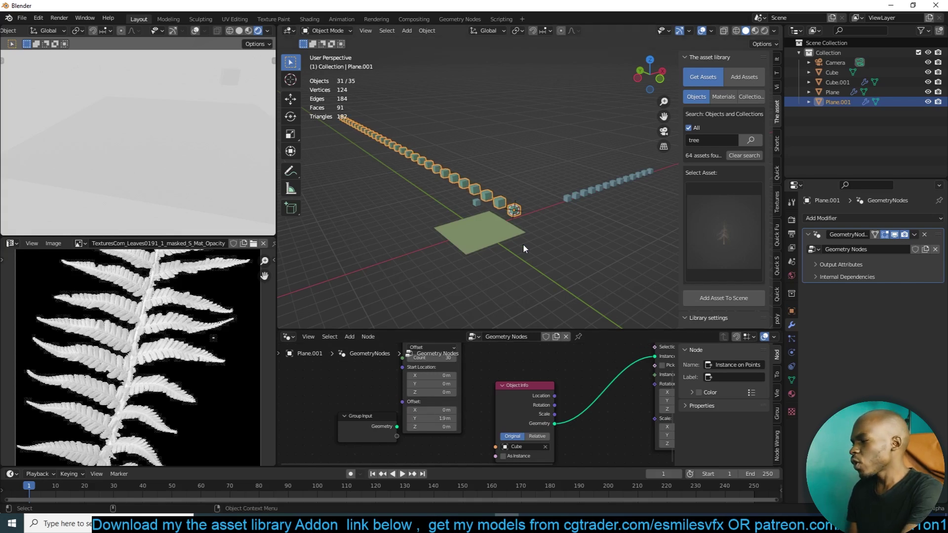
- Delete Plane.001 together with its geometry-nodes cube column
{"action": "key", "text": "x"}
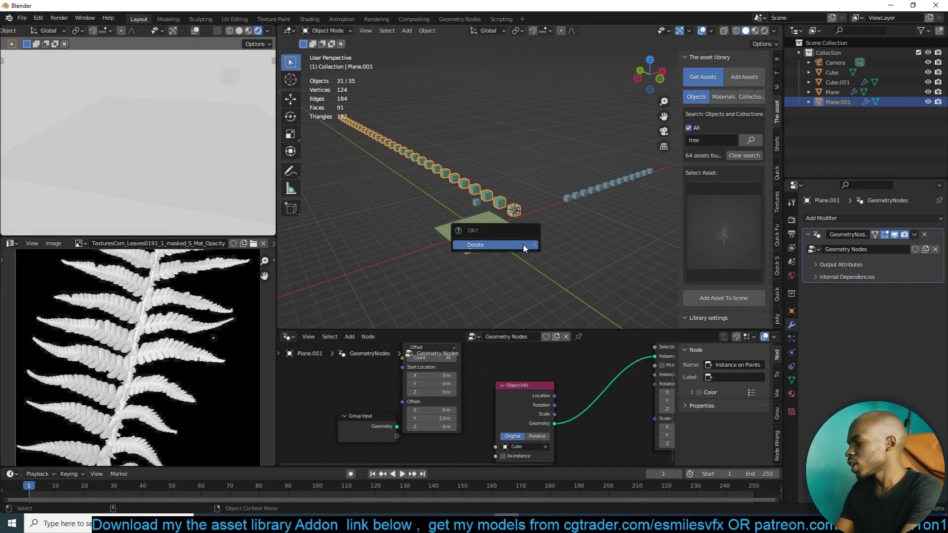
{"action": "left_click", "coordinate": [523, 244]}
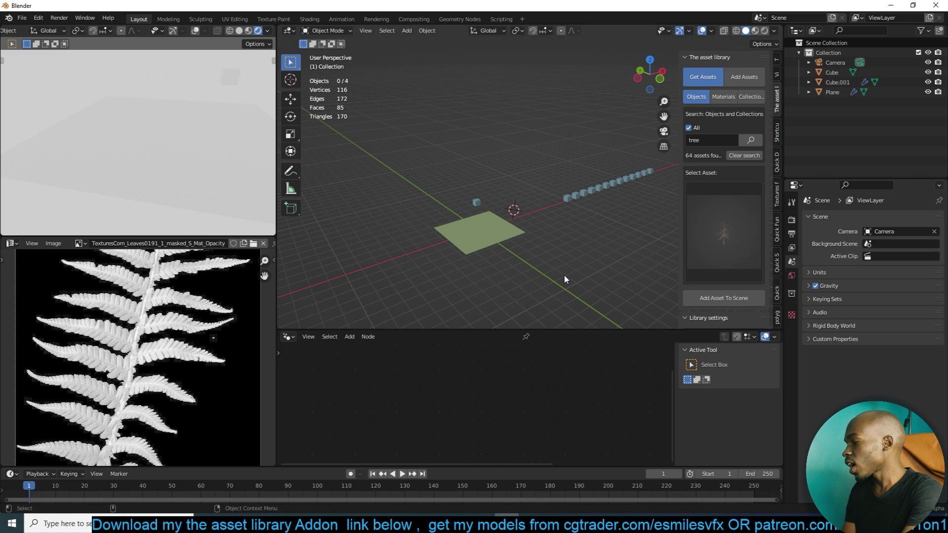
{"action": "left_click", "coordinate": [286, 515]}
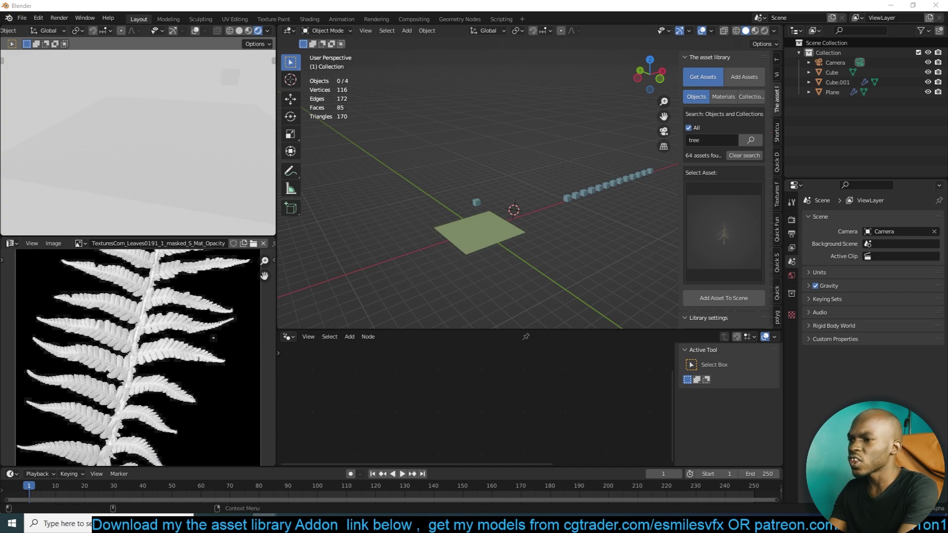
{"action": "left_click_drag", "start_coordinate": [947, 173], "coordinate": [556, 73]}
- Maximise the browser and look through the Quick generators addon preview slides on Gumroad
{"action": "double_click", "coordinate": [578, 65]}
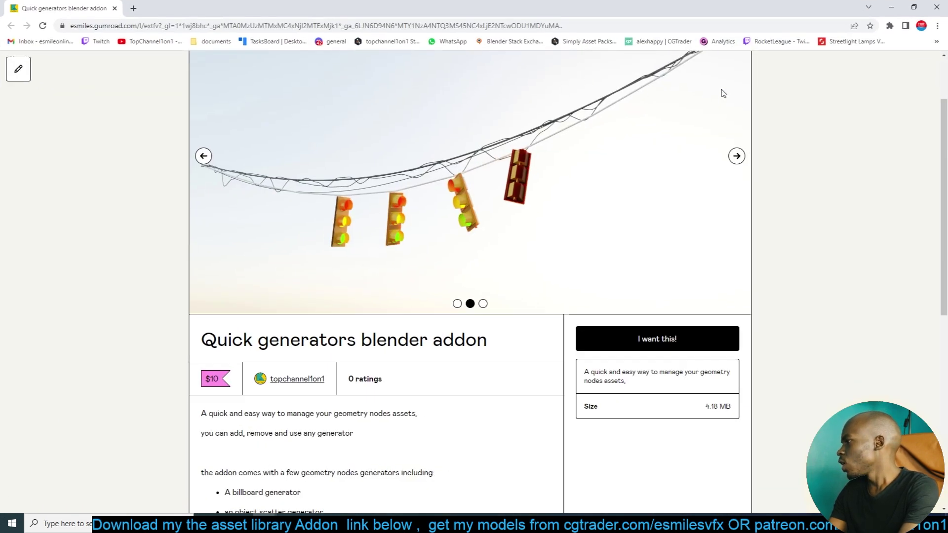
{"action": "scroll", "coordinate": [315, 238], "scroll_direction": "up", "scroll_amount": 2}
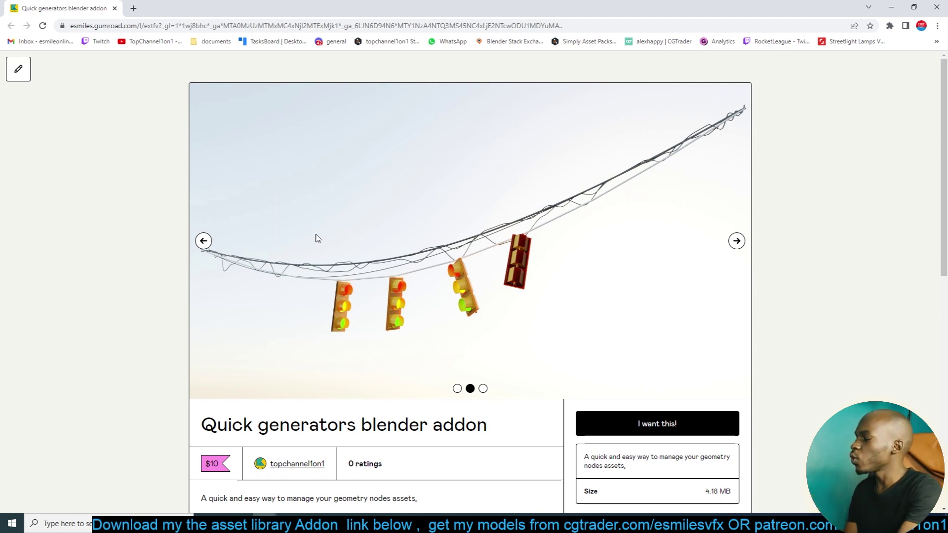
{"action": "left_click", "coordinate": [203, 241]}
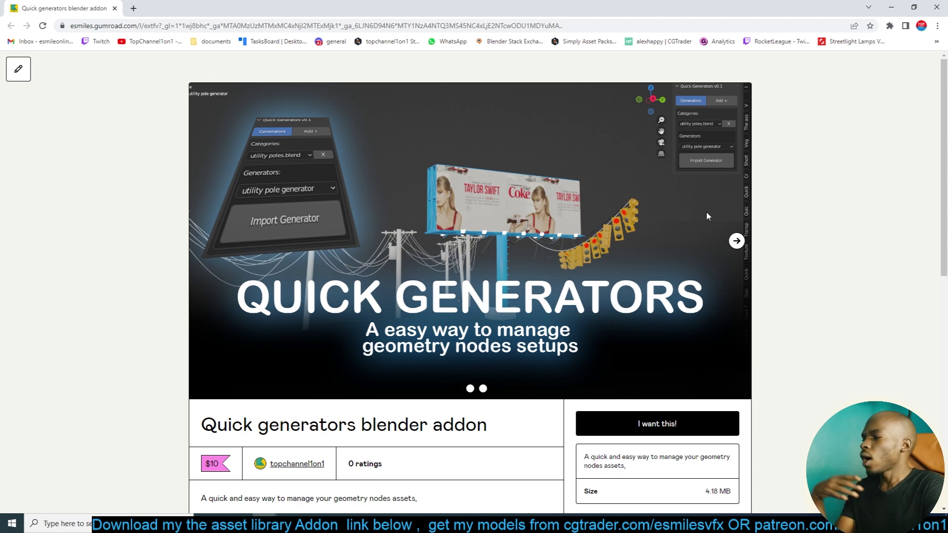
{"action": "scroll", "coordinate": [802, 254], "scroll_direction": "down", "scroll_amount": 10}
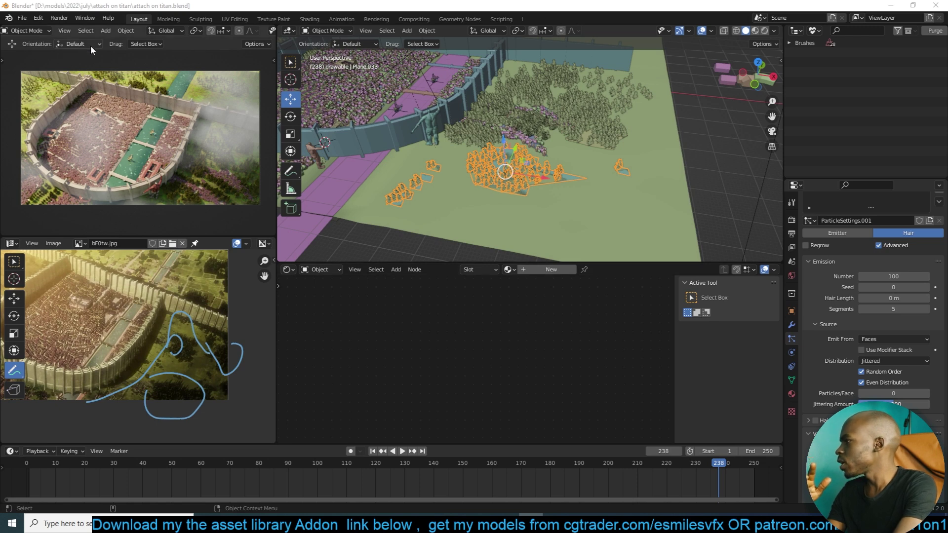
- Check Viewport Textures Limit Size in Preferences, then select the ground Plane to show its concrete 22 material
{"action": "left_click", "coordinate": [38, 18]}
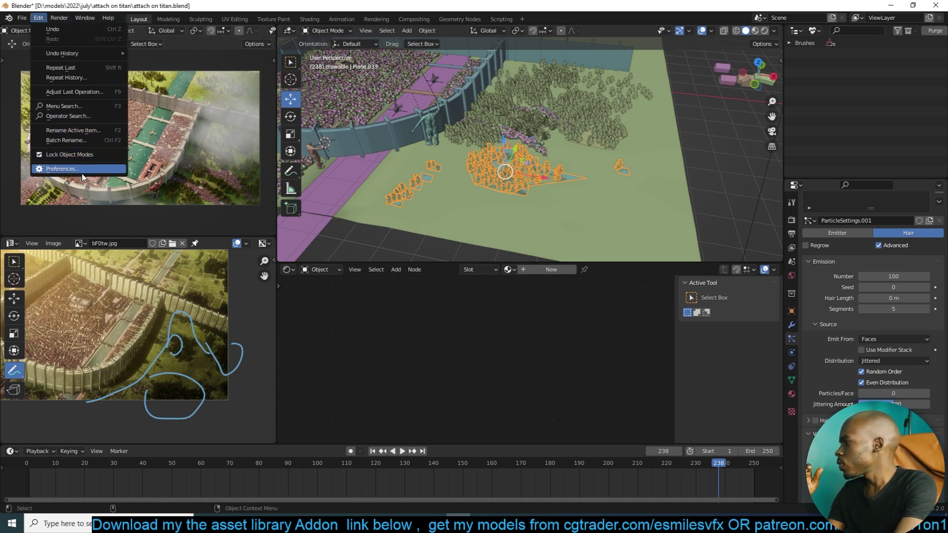
{"action": "left_click", "coordinate": [63, 169]}
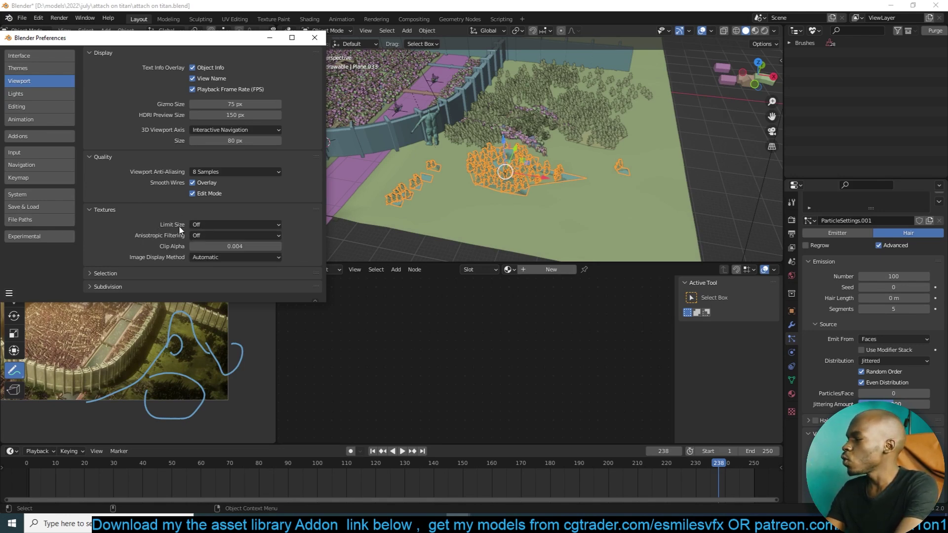
{"action": "left_click", "coordinate": [194, 226]}
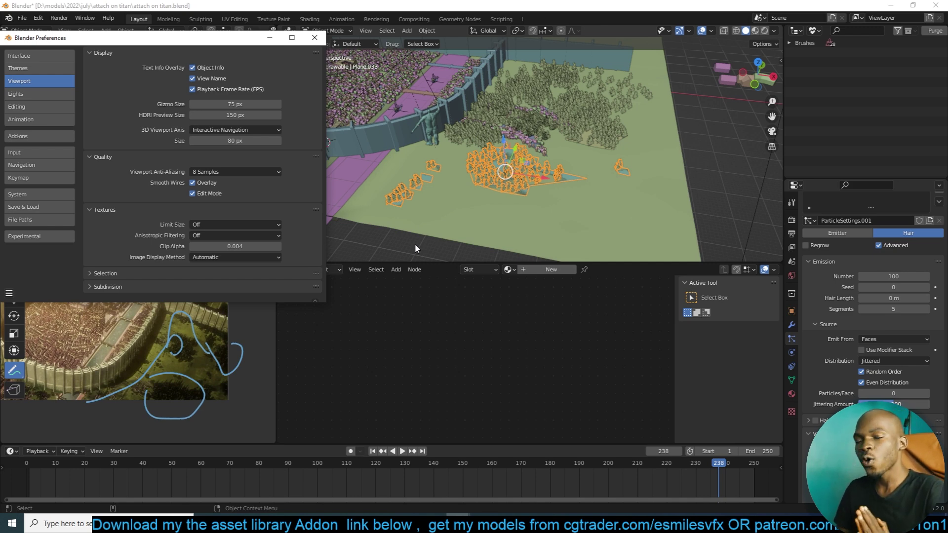
{"action": "left_click", "coordinate": [315, 37]}
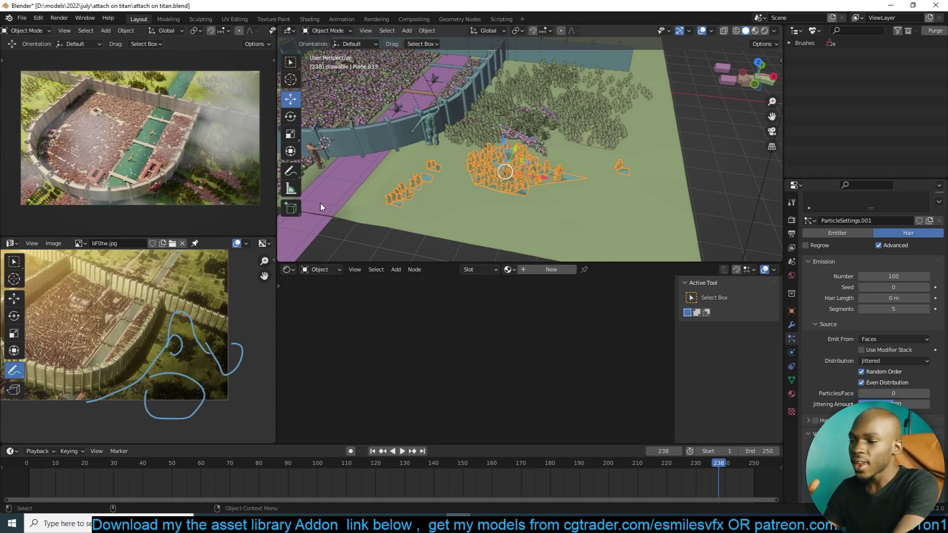
{"action": "left_click", "coordinate": [380, 220]}
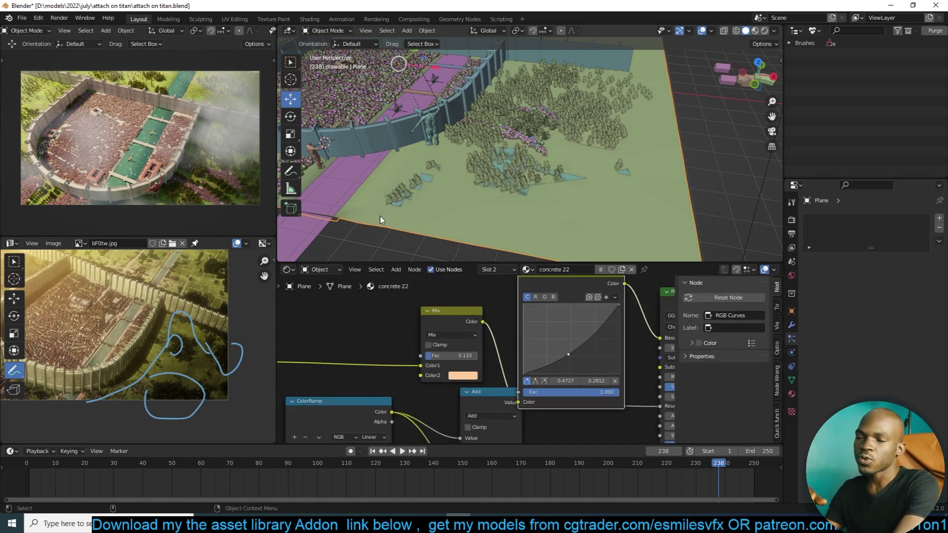